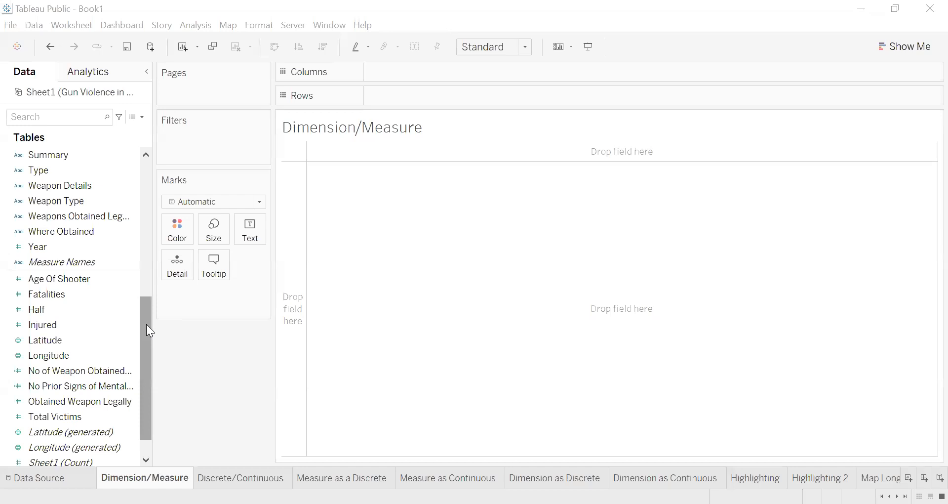
Step: Look through the full field list and compare the dimension fields with the measure fields
scroll(143, 231, up, 7)
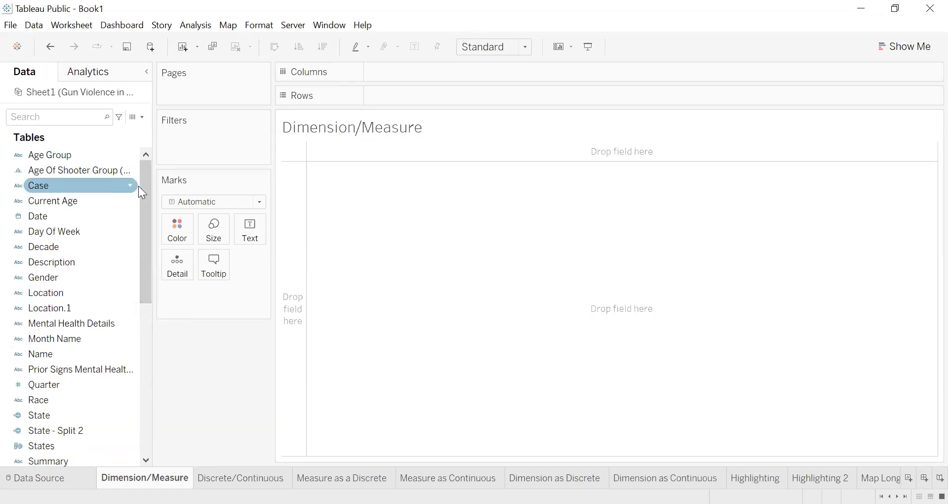
drag(146, 206, 147, 479)
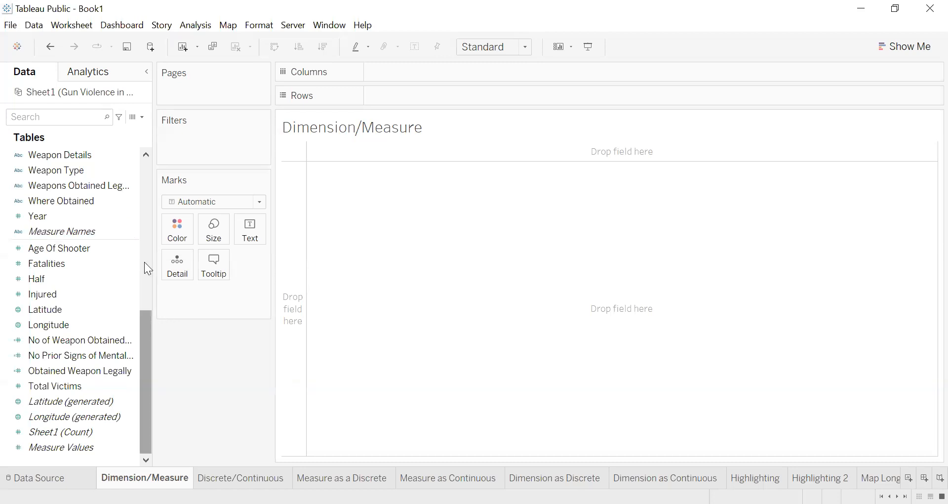
drag(146, 320, 134, 157)
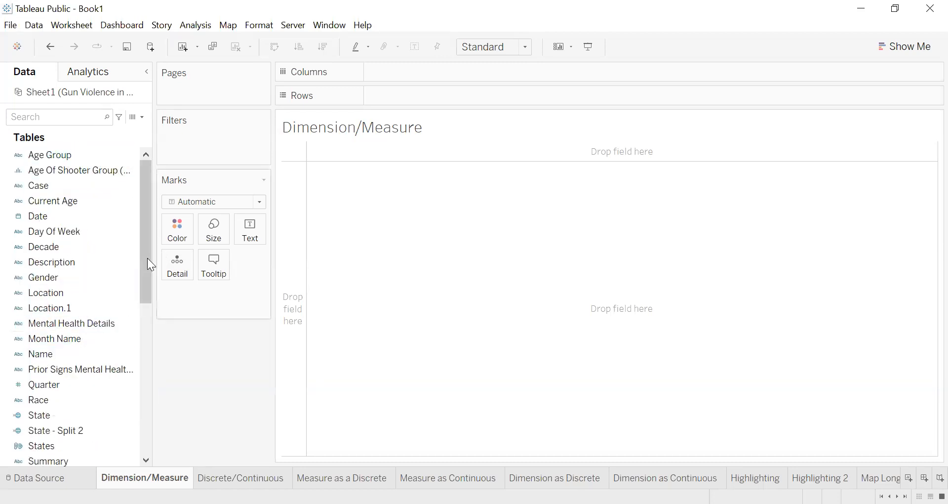
drag(146, 264, 141, 354)
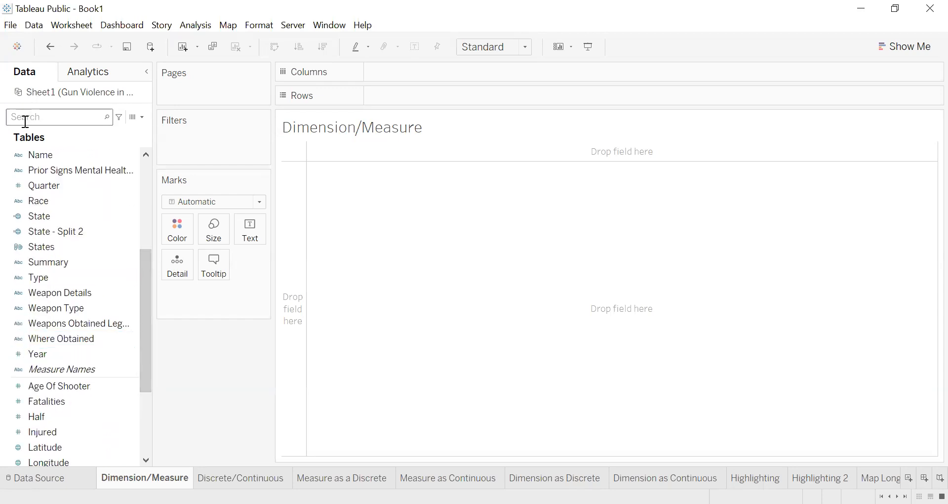
drag(145, 311, 141, 373)
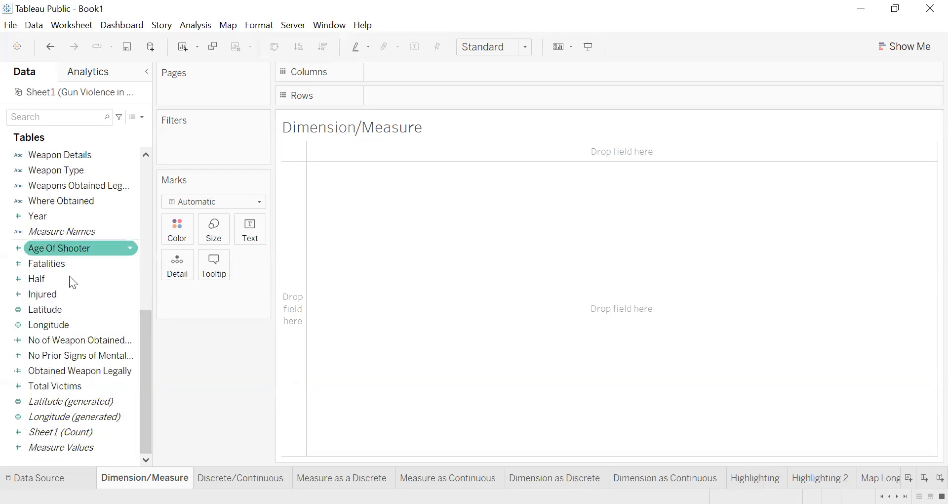
click(75, 450)
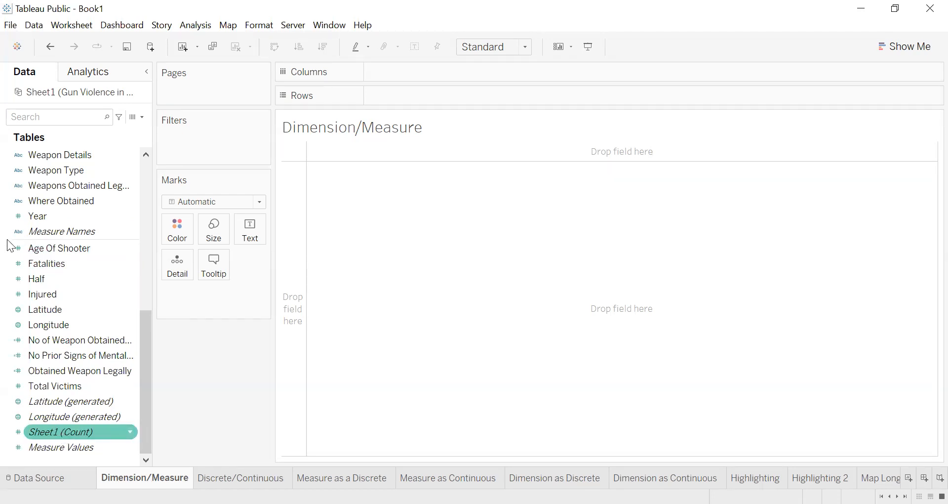
drag(143, 381, 132, 224)
drag(142, 278, 138, 352)
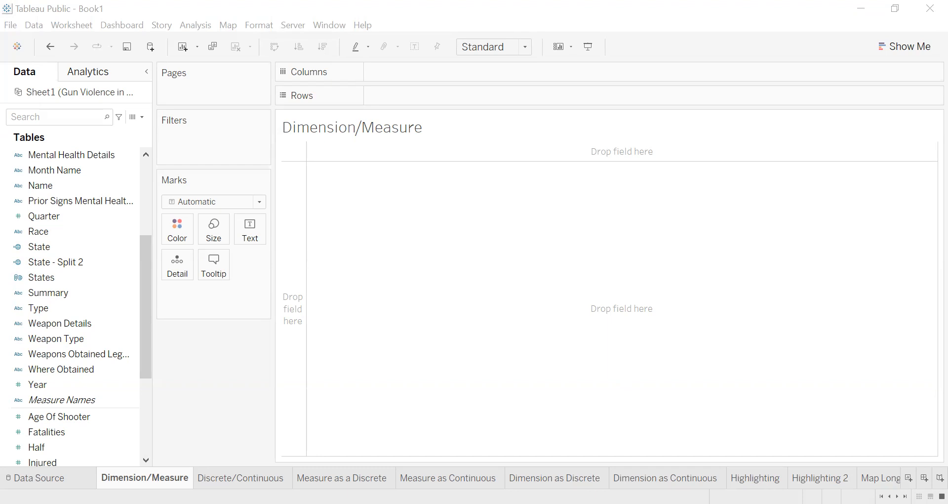
click(919, 401)
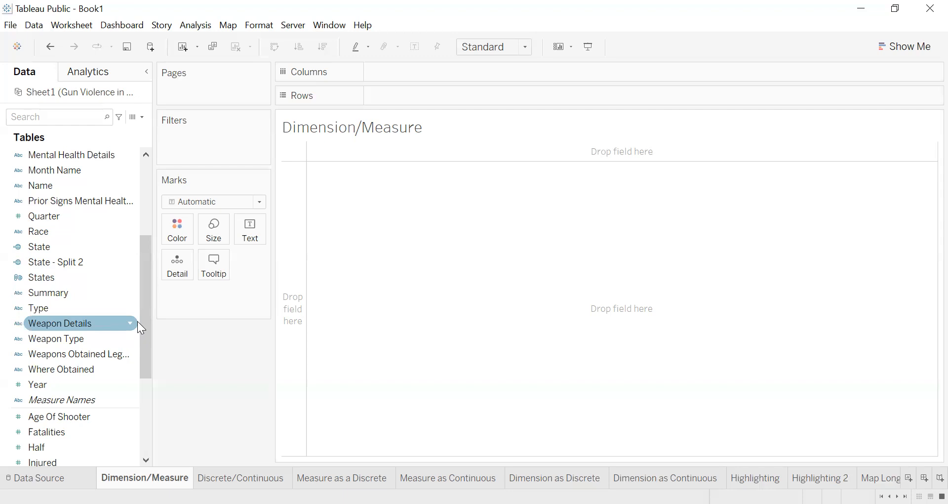
drag(148, 335, 153, 442)
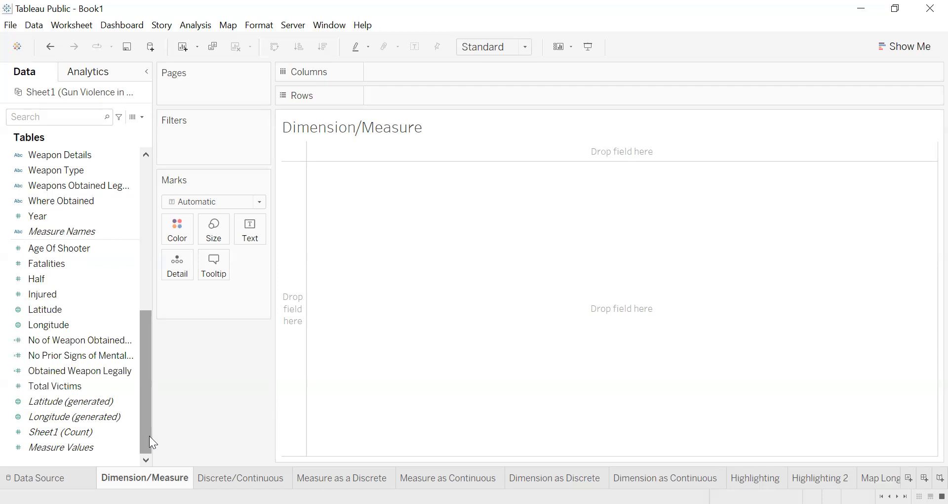
Step: Place the Location.1 dimension on Rows to show its members, and remove it from the view again
drag(147, 375, 124, 221)
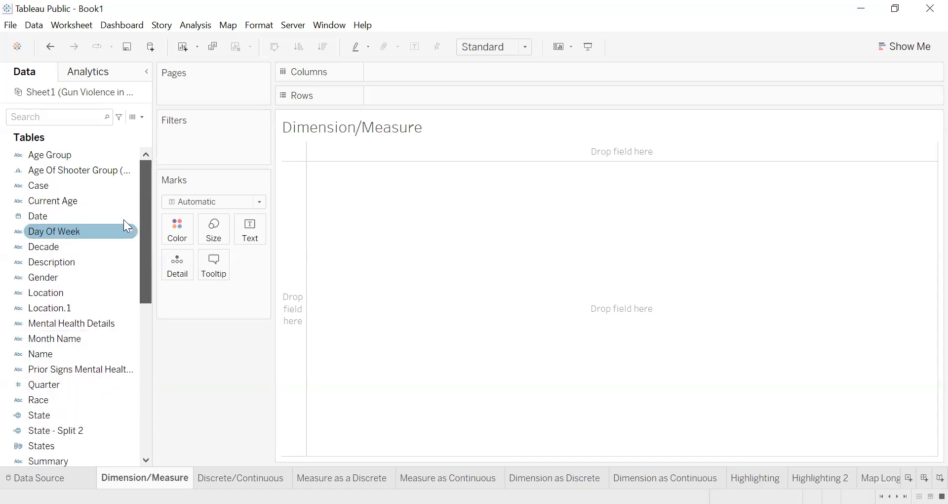
click(58, 309)
drag(86, 289, 407, 98)
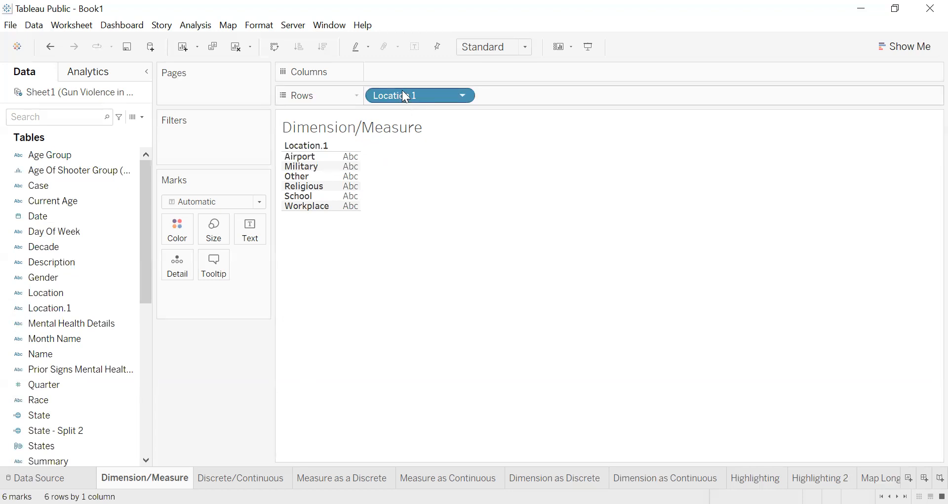
drag(406, 96, 146, 260)
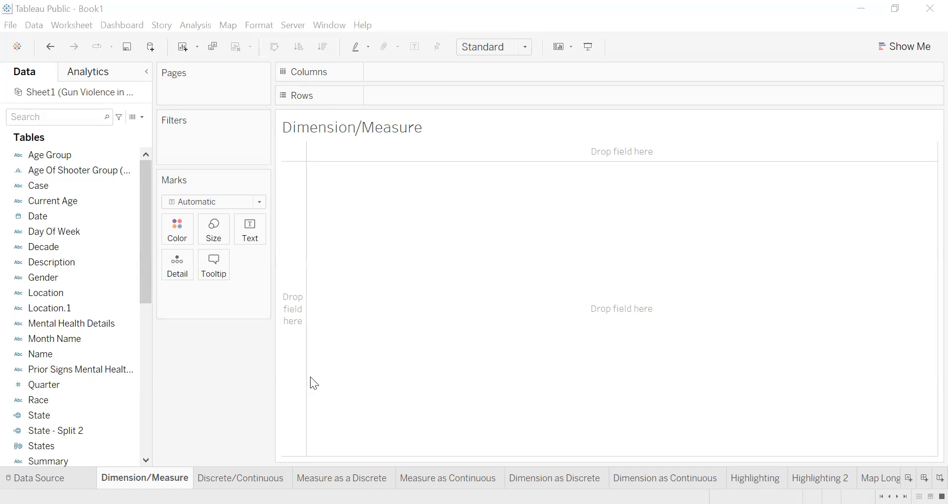
Step: Place the Total Victims measure on Rows to show its aggregated sum, and undo the addition
drag(146, 286, 135, 418)
drag(40, 417, 393, 95)
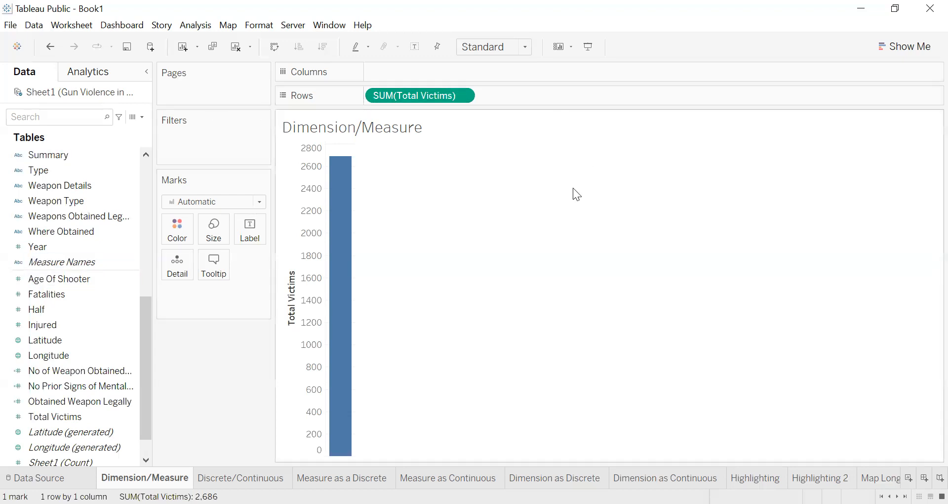
click(52, 43)
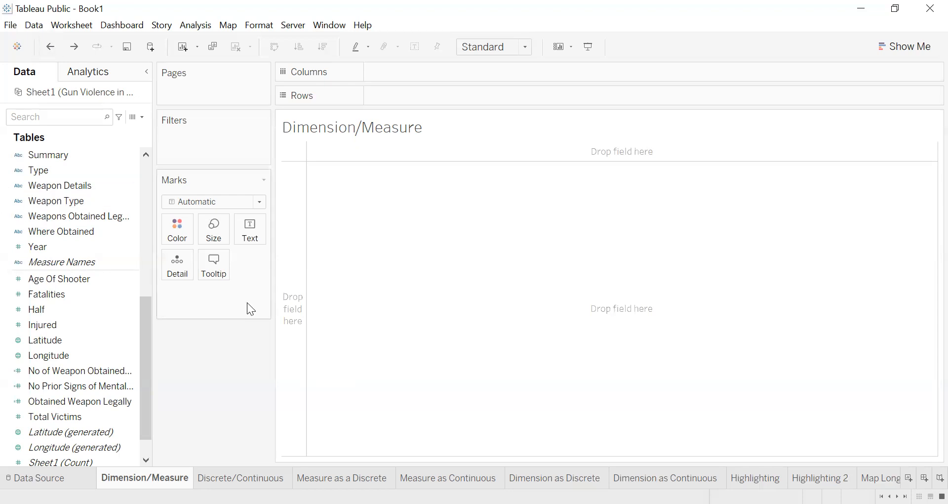
Step: On the Discrete/Continuous worksheet, place Total Victims on Rows as a discrete field and widen its column to fit the header
click(241, 477)
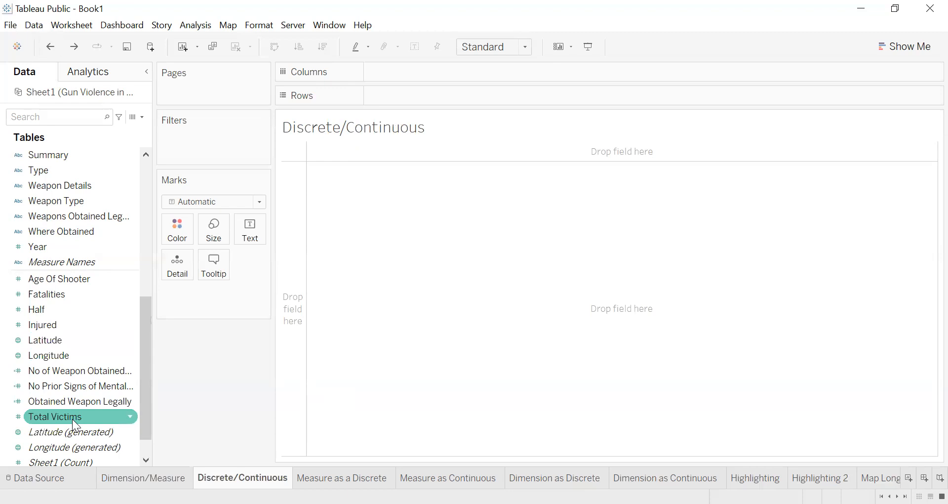
drag(72, 414, 426, 101)
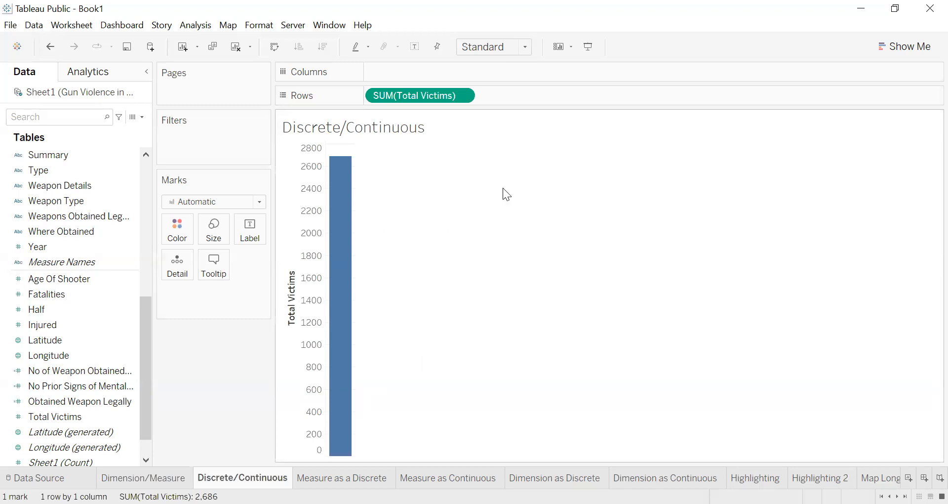
click(463, 96)
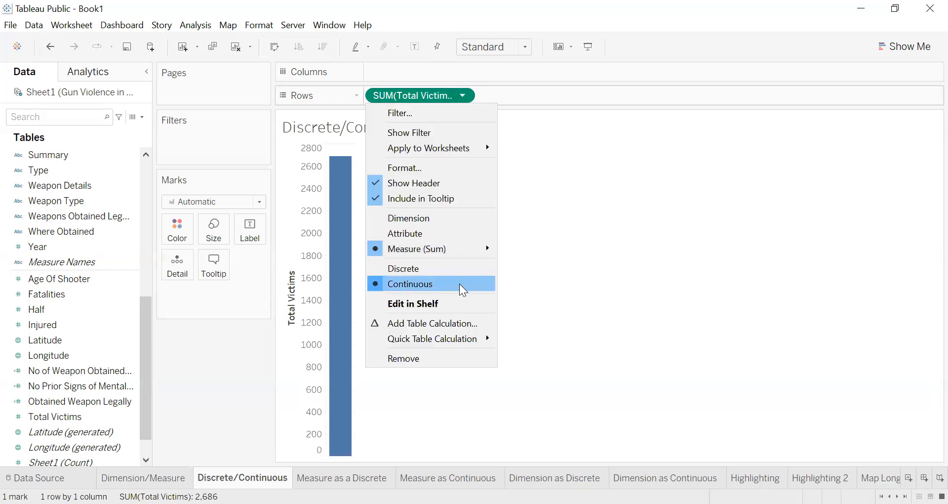
click(418, 268)
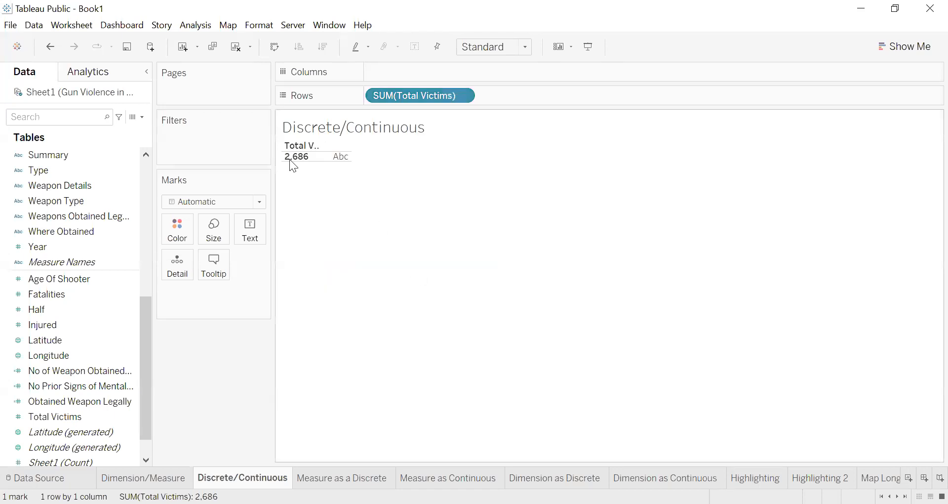
mouse_move(336, 158)
drag(319, 156, 341, 156)
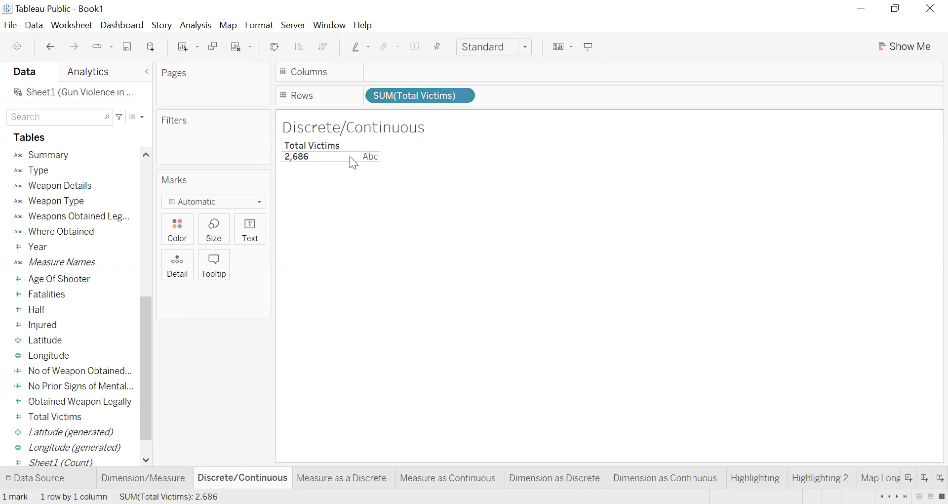
Step: Switch Total Victims on Rows to continuous and back to discrete, and remove it from the shelf
click(461, 94)
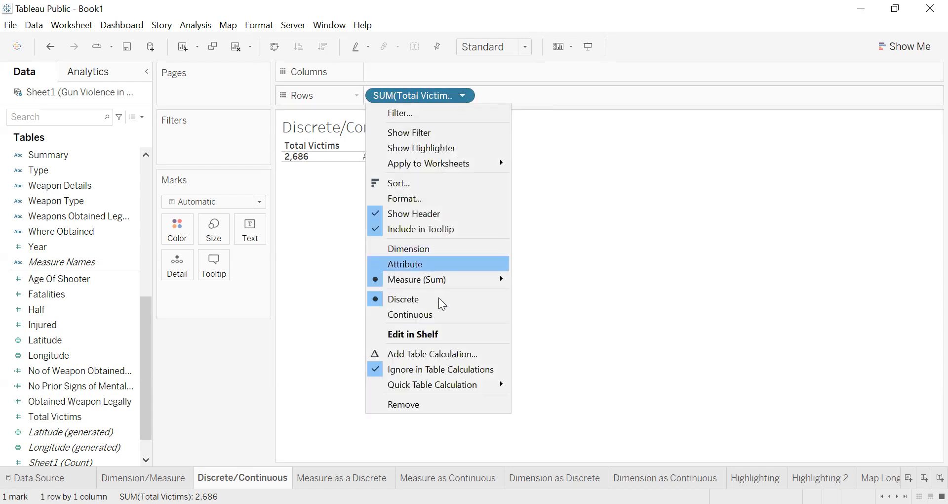
click(440, 310)
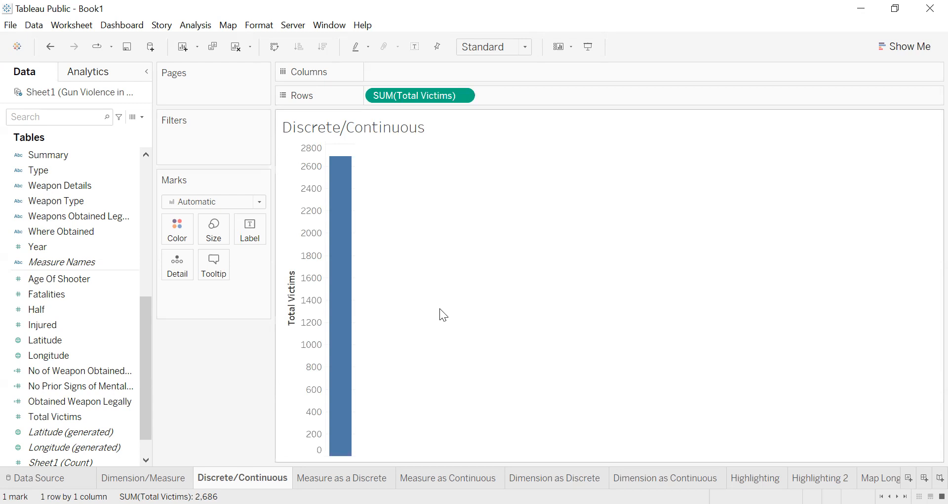
click(463, 96)
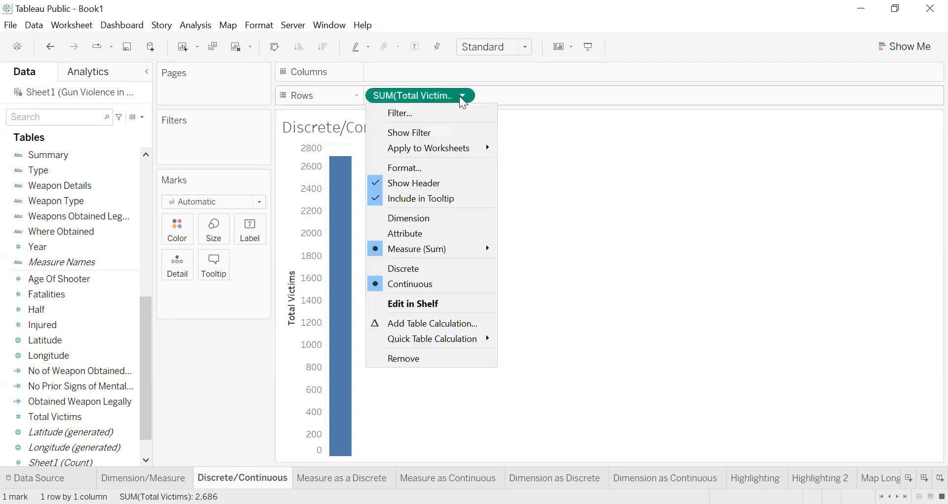
click(421, 274)
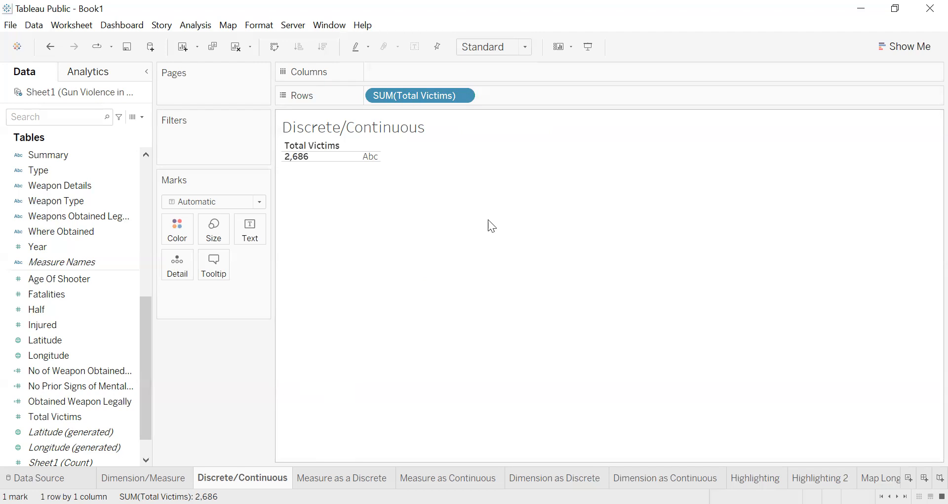
drag(423, 99, 112, 237)
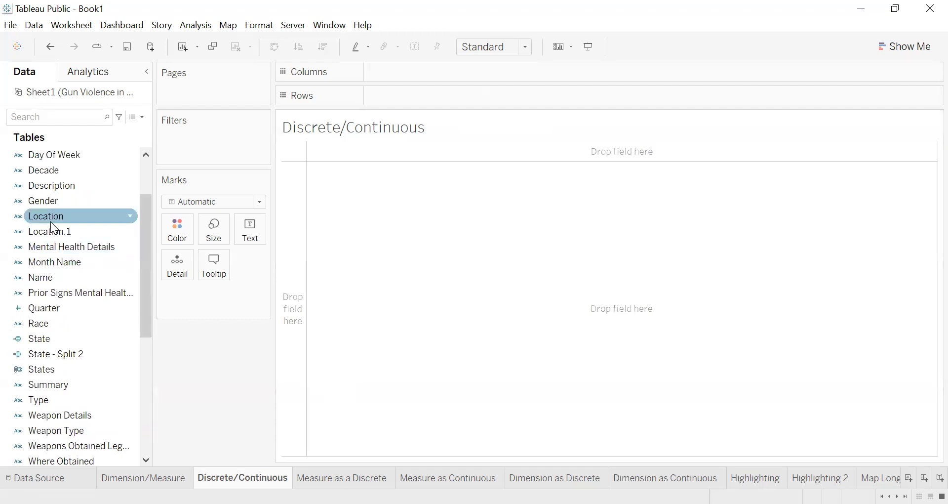
Step: Place Location.1 on Rows to check its available field options, and take it off the shelf
drag(50, 233, 404, 102)
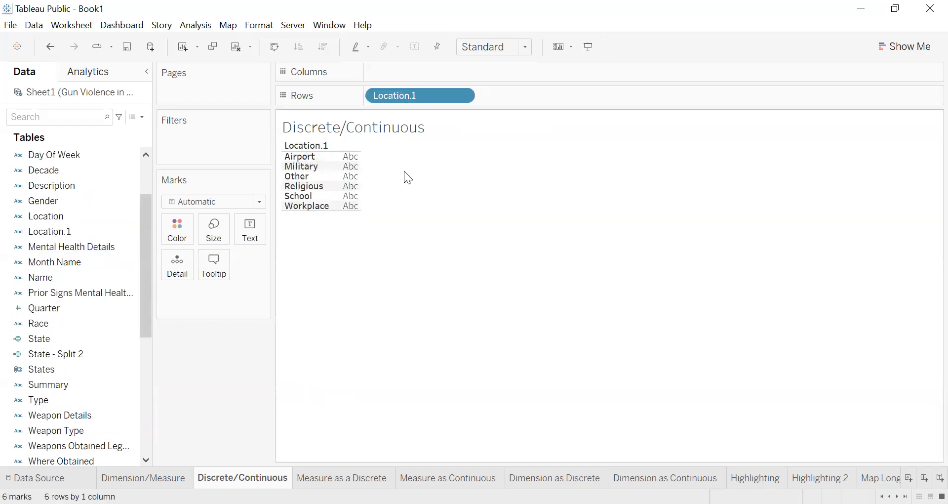
click(462, 97)
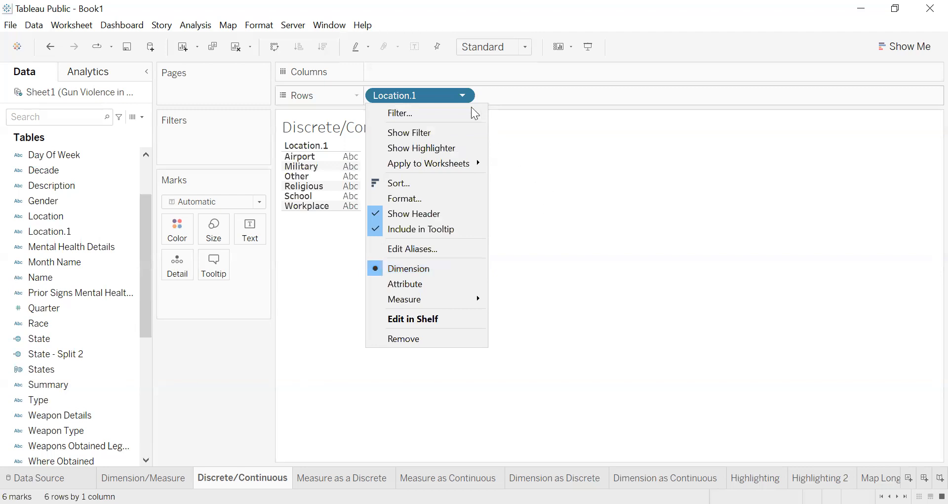
click(133, 235)
drag(336, 116, 65, 282)
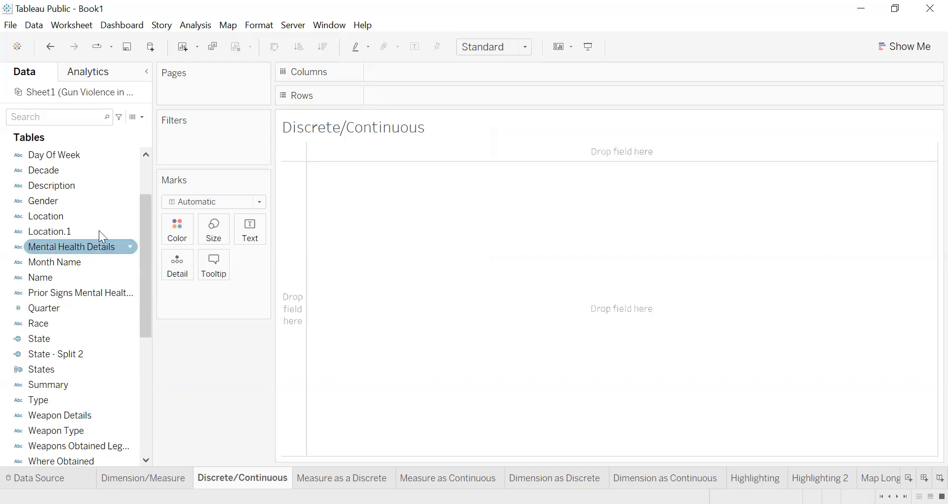
Step: Convert the Location.1 dimension to a measure and place its distinct count on Rows
right_click(133, 233)
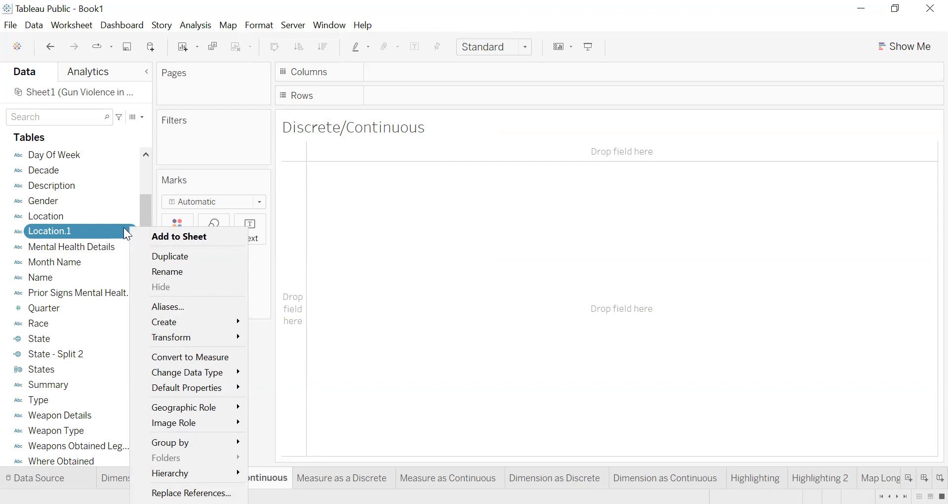
click(191, 359)
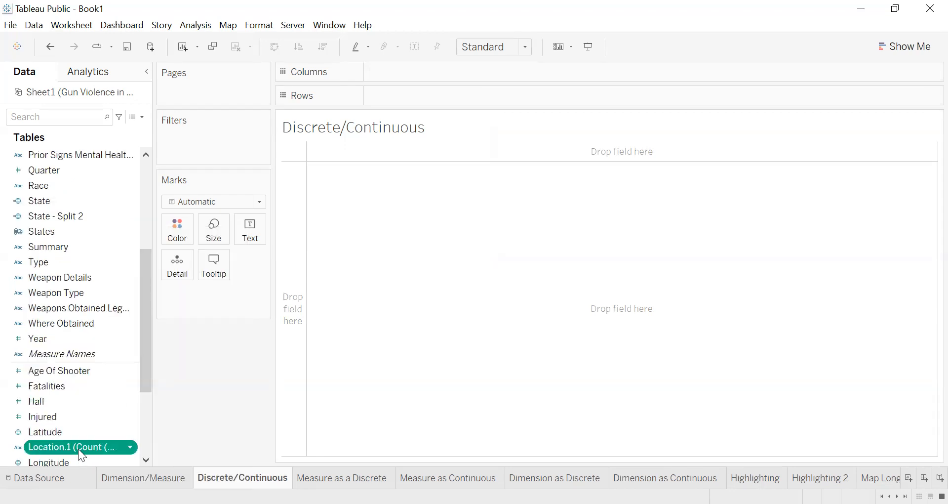
drag(78, 448, 427, 101)
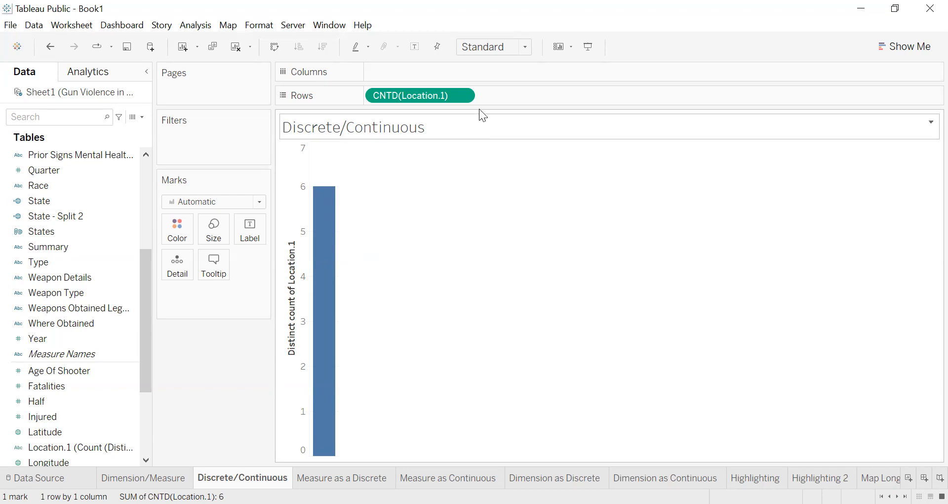
Step: Change the distinct count of Location.1 on Rows to discrete and review its field options
click(464, 96)
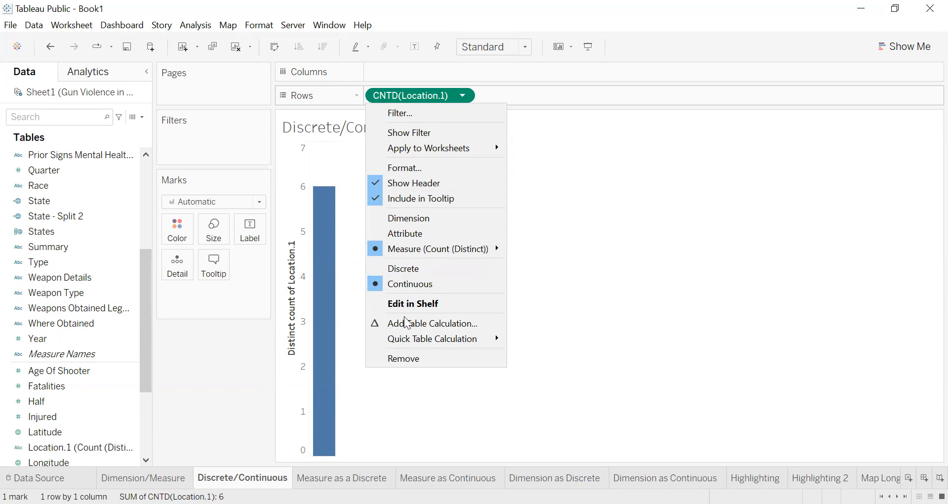
click(410, 275)
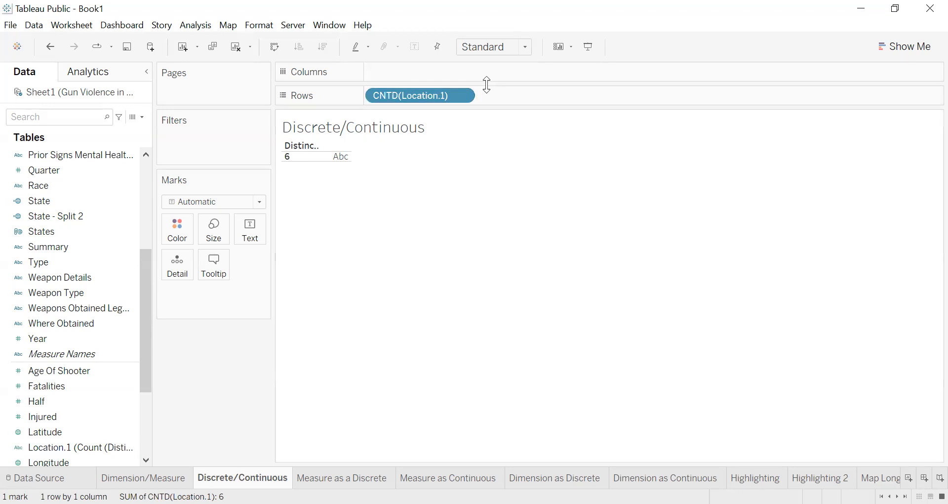
click(464, 96)
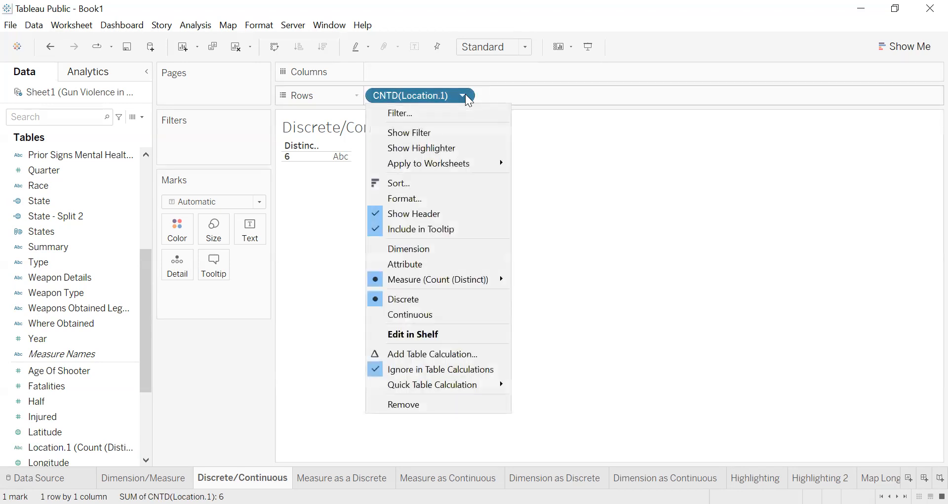
click(428, 100)
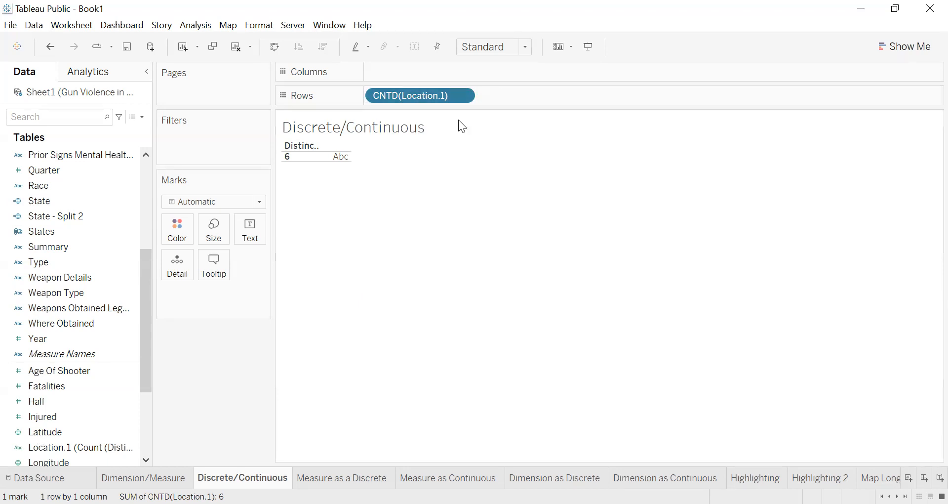
Step: Take the distinct count of Location.1 off Rows and convert the Location.1 measure back to a dimension
drag(408, 104, 132, 449)
click(131, 447)
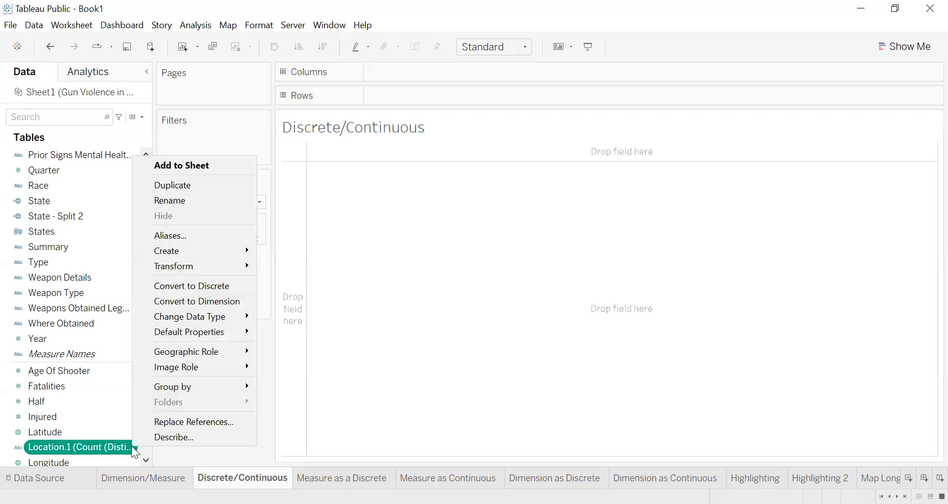
click(204, 301)
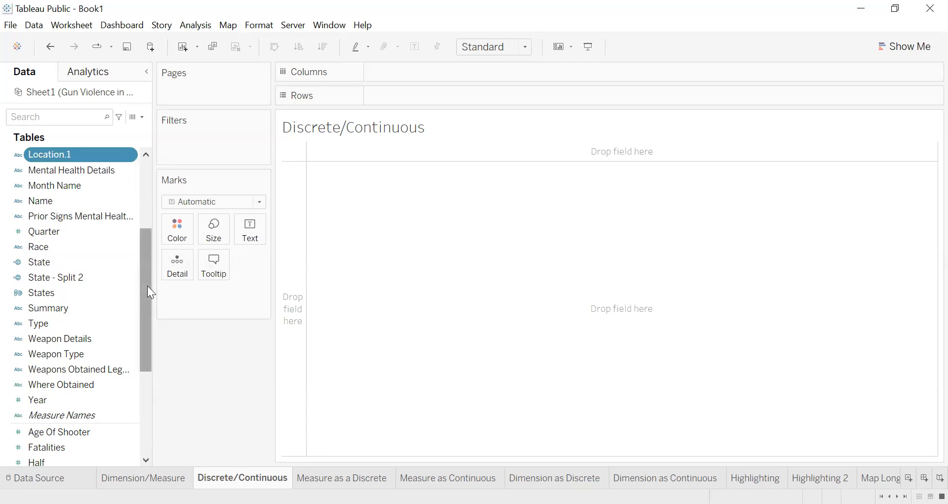
Step: Add a new worksheet, placing Total Victims on Rows as a discrete measure
key(ctrl+Tab)
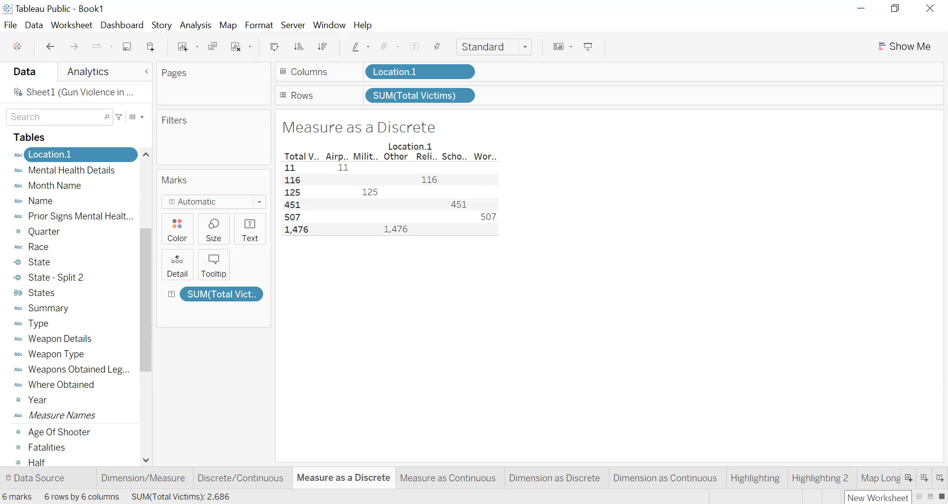
click(909, 478)
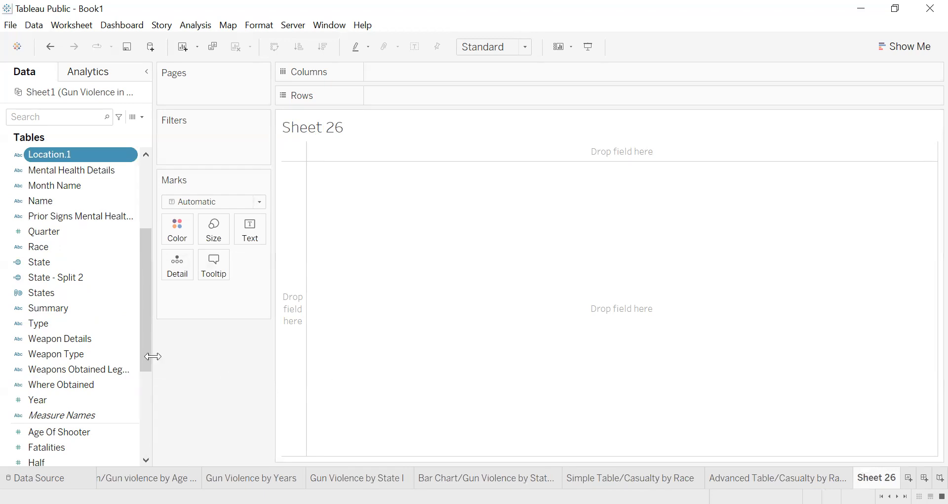
drag(148, 363, 143, 456)
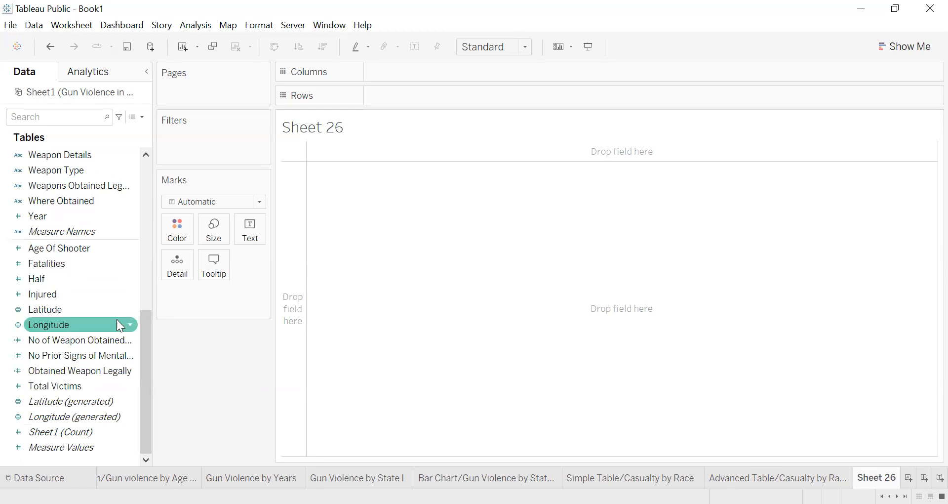
mouse_move(74, 389)
mouse_down()
mouse_move(502, 104)
mouse_move(425, 108)
mouse_move(422, 101)
mouse_up()
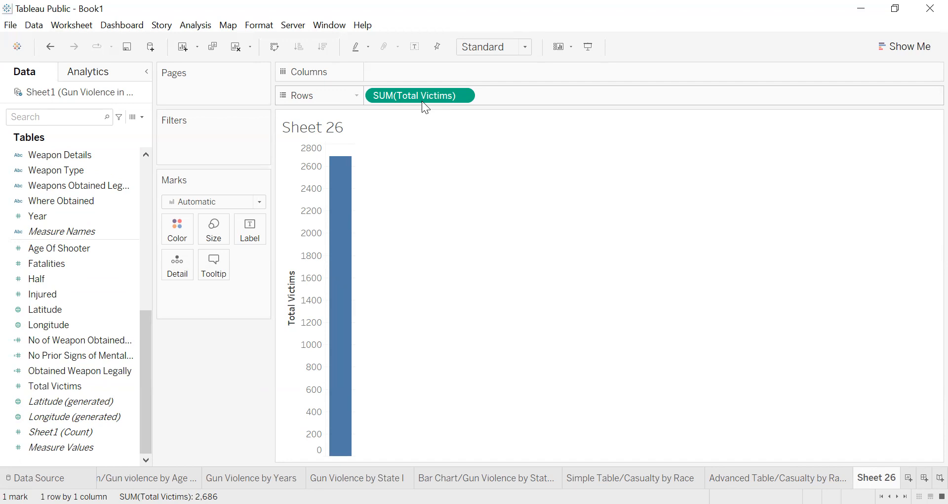
click(464, 97)
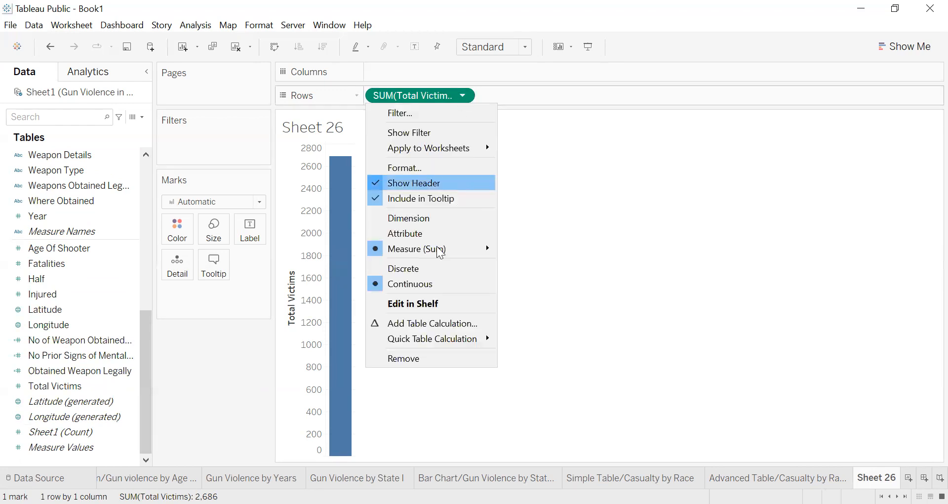
click(416, 271)
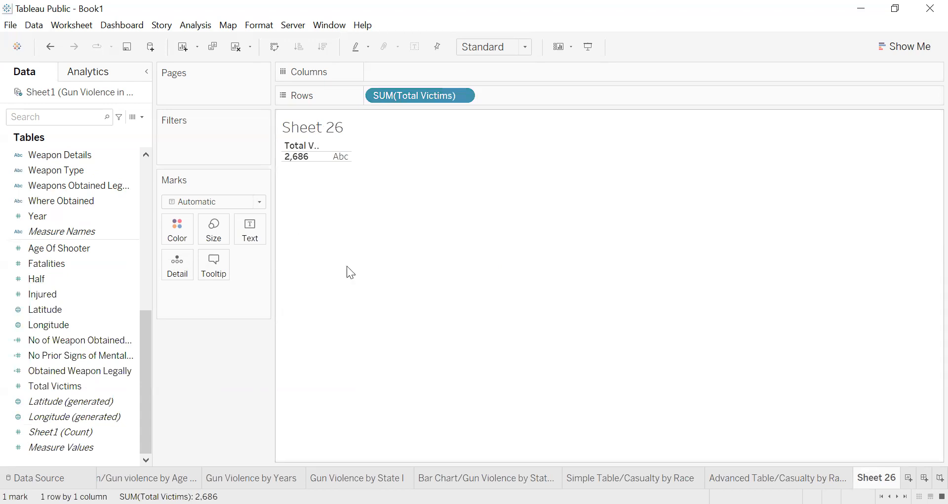
Step: Place Location.1 on Columns and widen the table columns until the full location names fit
scroll(148, 245, up, 2)
drag(148, 246, 142, 209)
click(75, 245)
drag(75, 246, 412, 73)
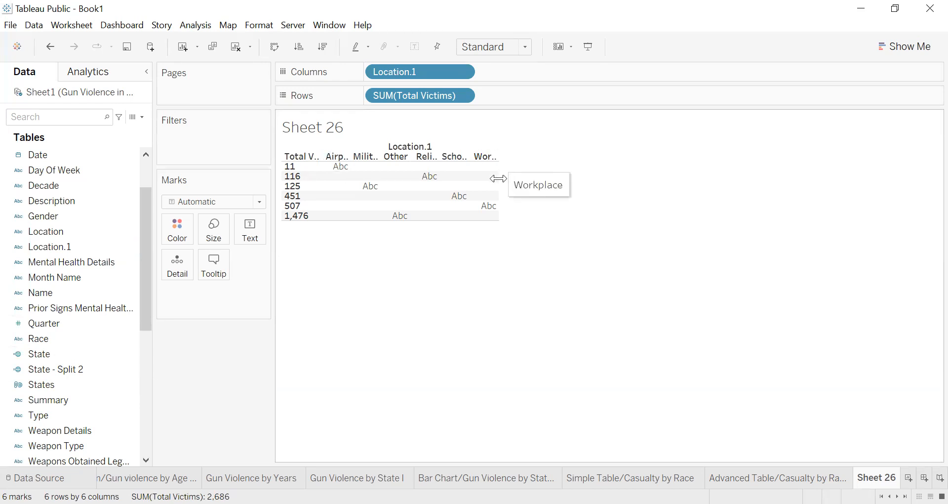
drag(499, 175, 602, 187)
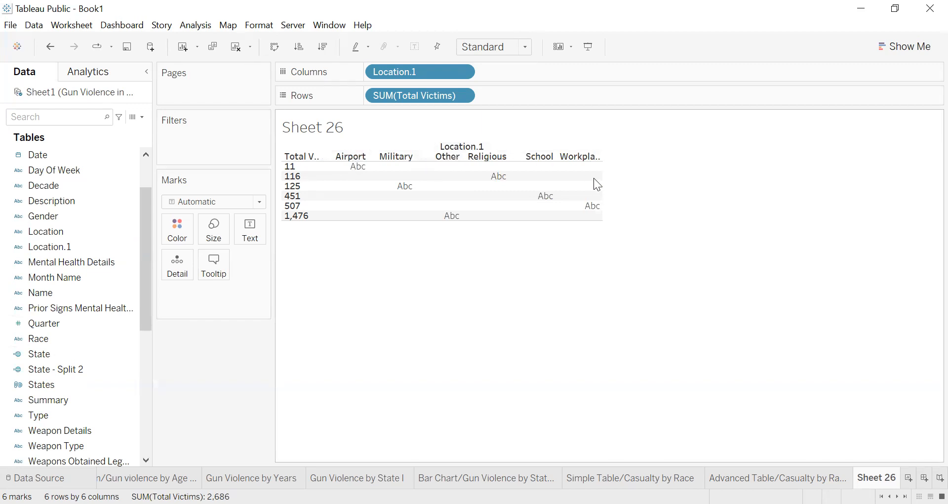
drag(601, 184, 686, 181)
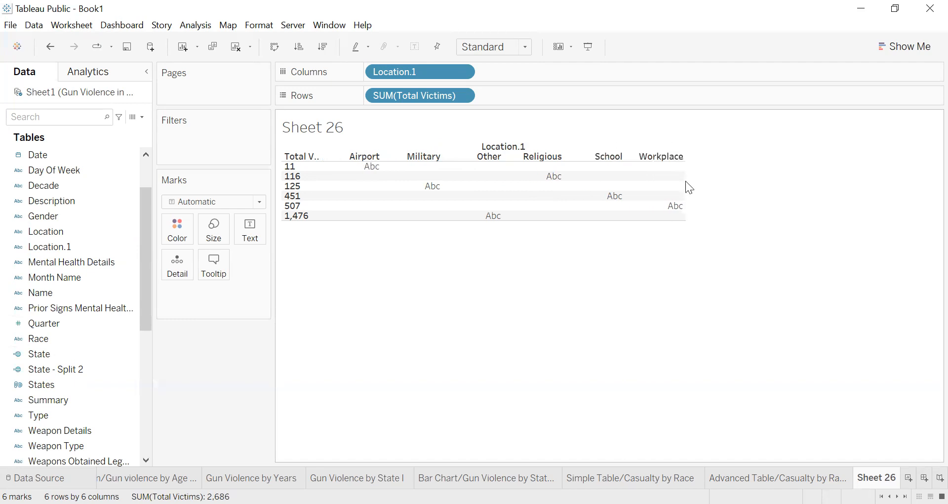
Step: Show Total Victims as text values in the location table, and clear the worksheet
click(464, 94)
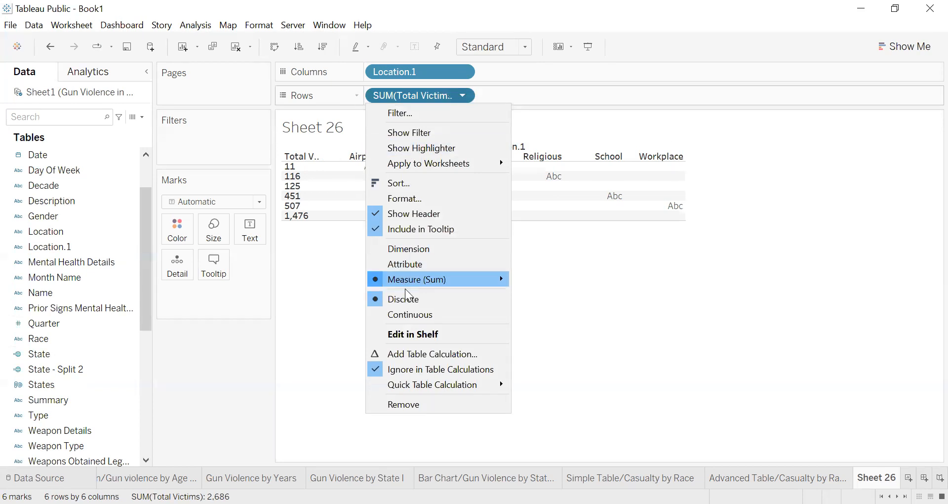
click(557, 218)
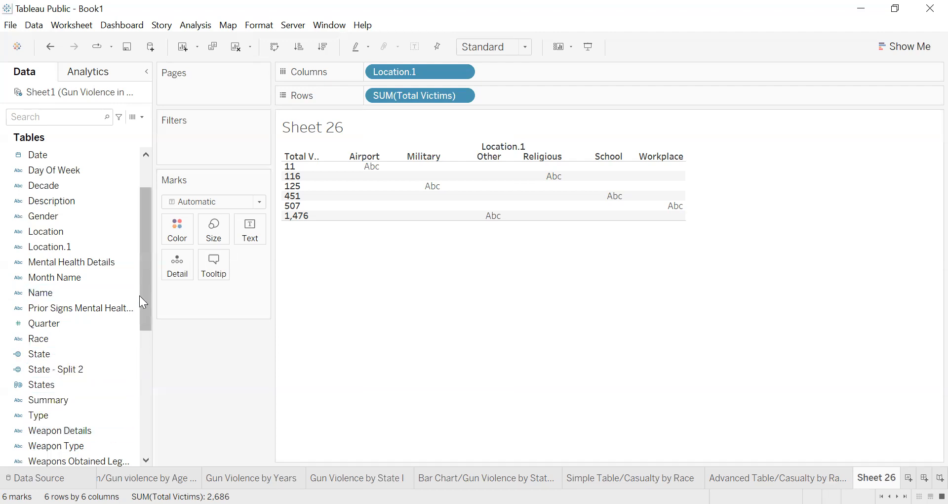
drag(143, 300, 137, 430)
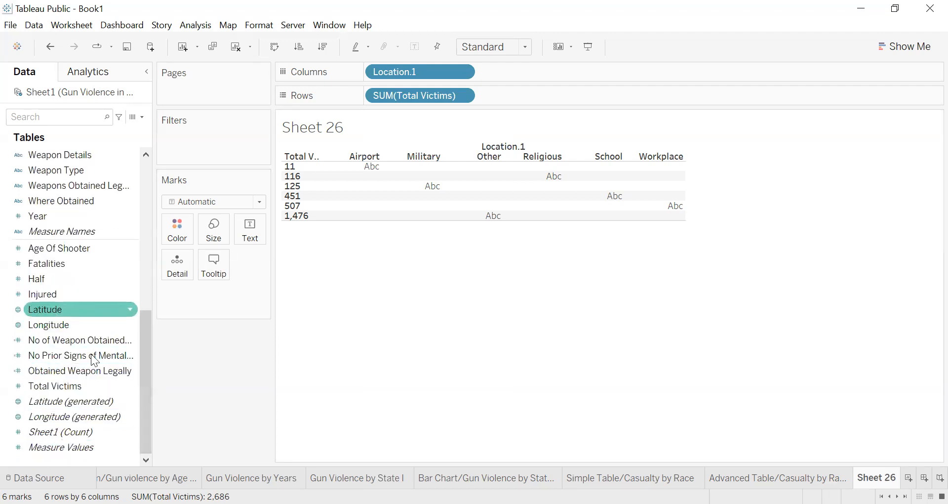
drag(66, 384, 247, 236)
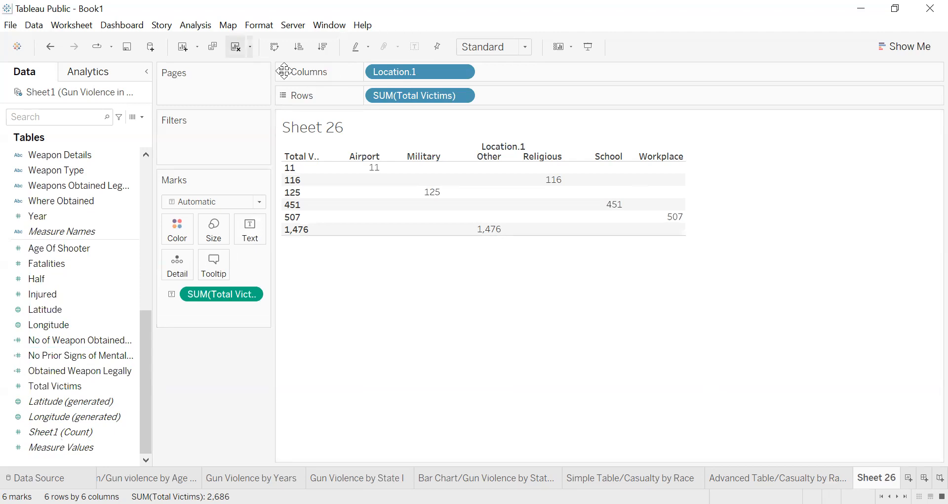
click(236, 47)
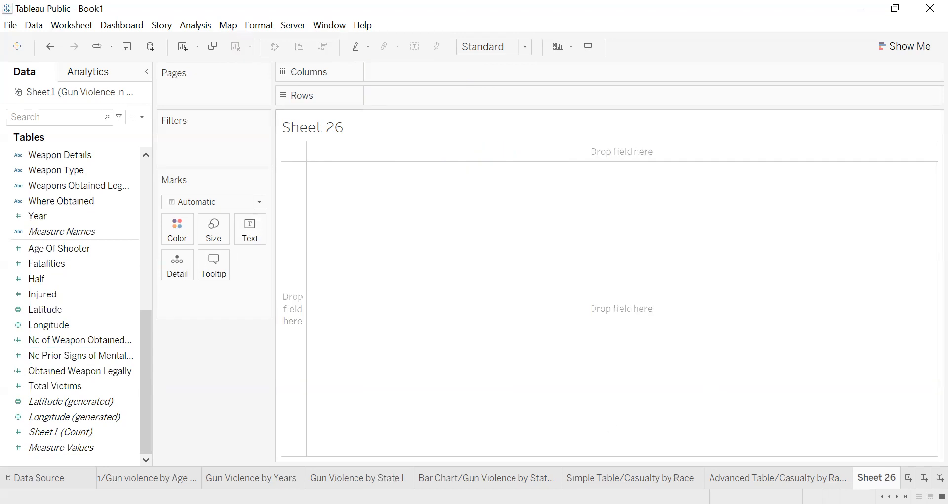
Step: Review the Measure as a Discrete worksheet and duplicate the Measure as Continuous worksheet
click(882, 496)
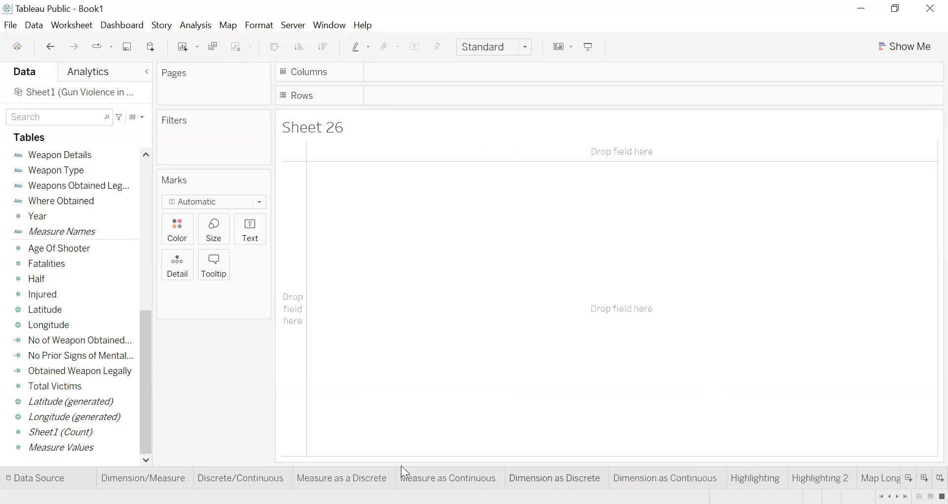
click(342, 478)
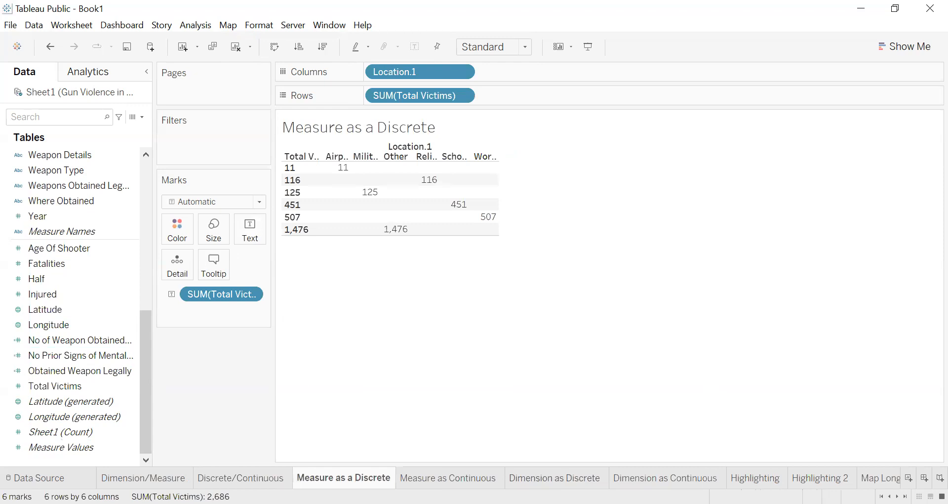
click(449, 478)
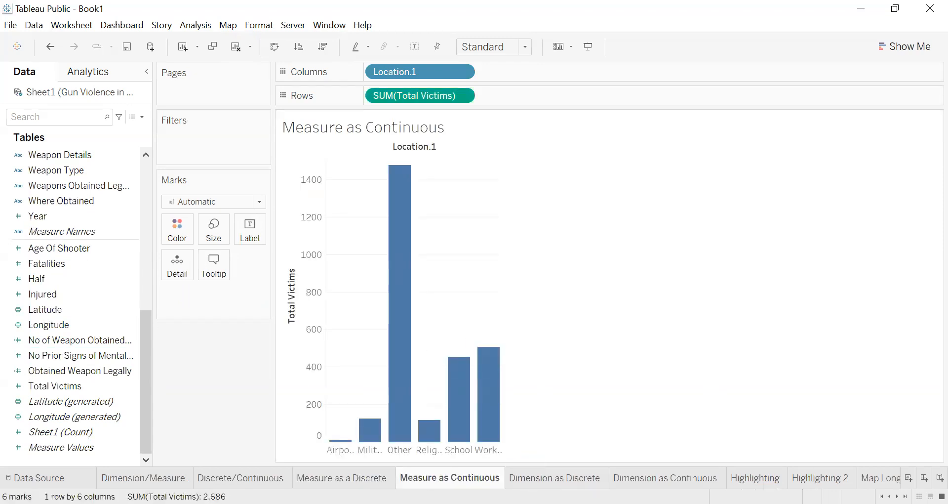
right_click(474, 480)
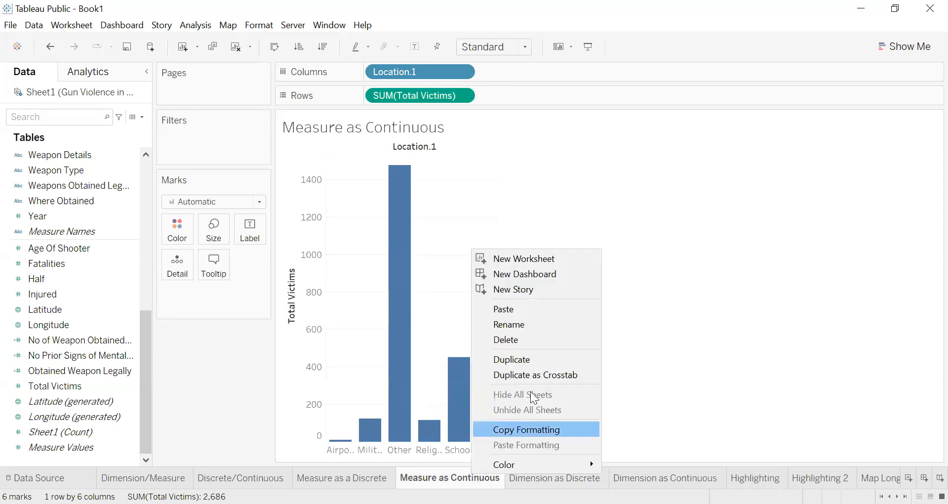
click(528, 361)
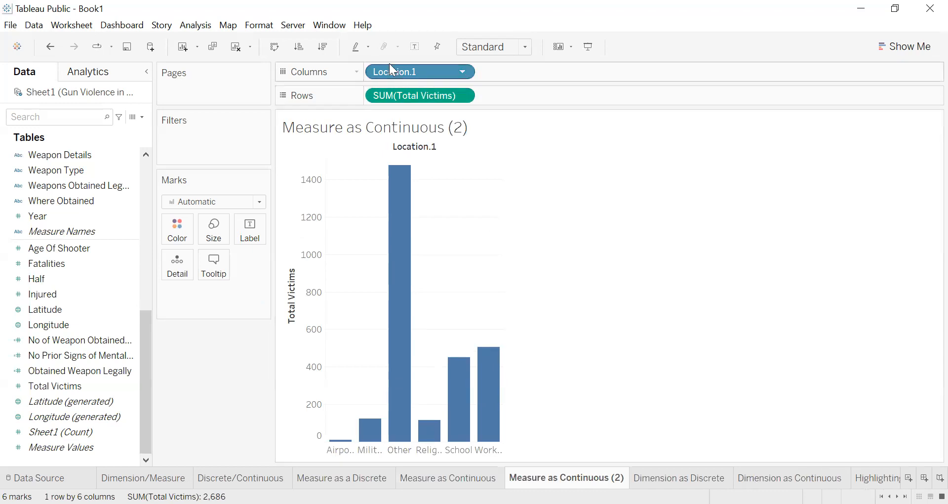
Step: Remove Location.1 from Columns and Total Victims from Rows in the duplicated worksheet
click(464, 71)
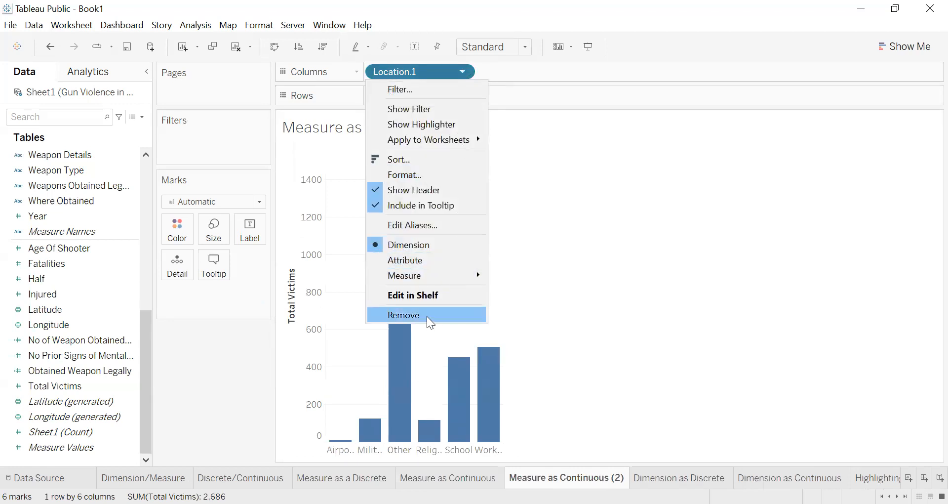
click(427, 316)
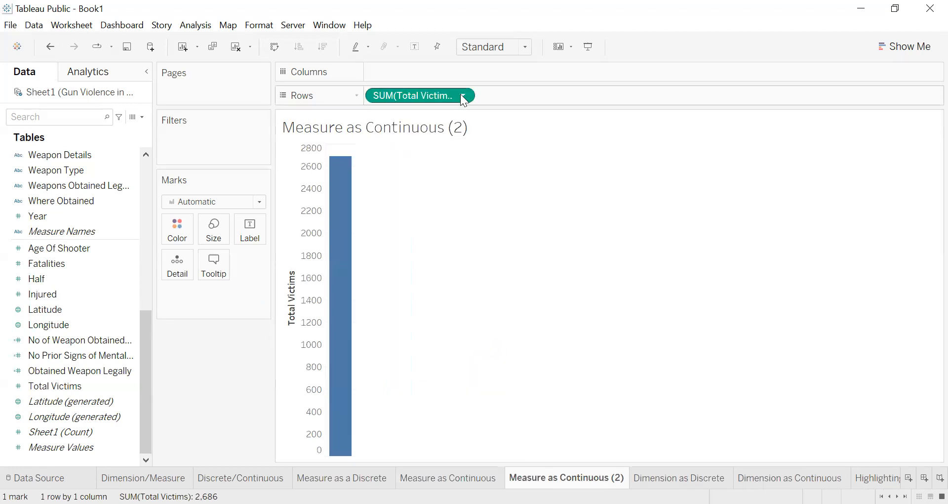
click(460, 94)
click(419, 359)
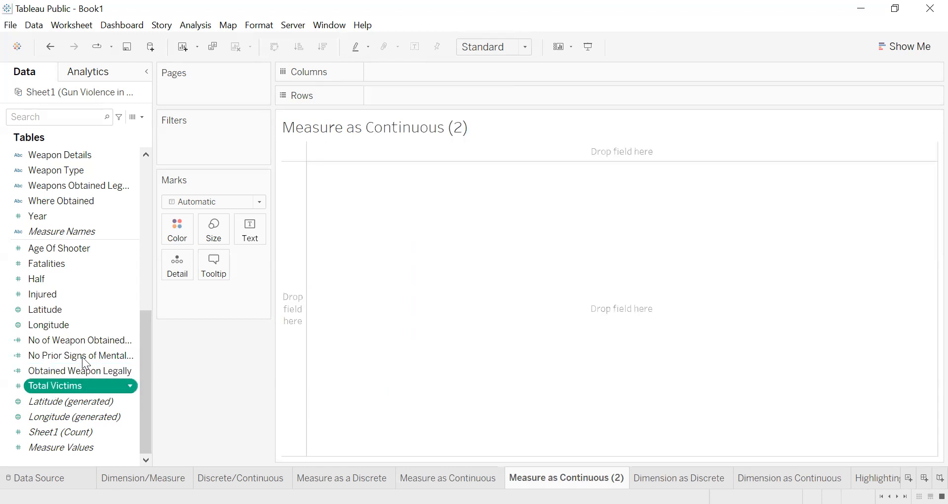
Step: Place Total Victims on Rows as a continuous sum and check its field options
drag(83, 359, 389, 100)
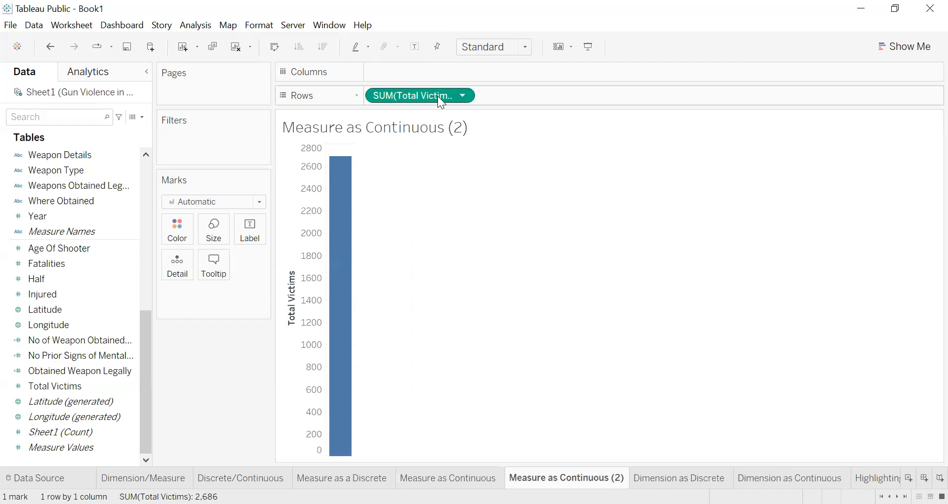
click(464, 94)
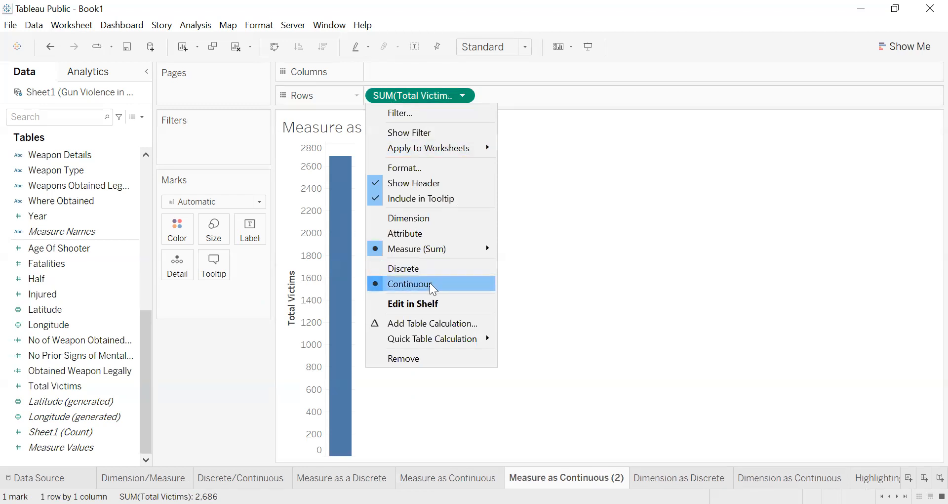
click(612, 281)
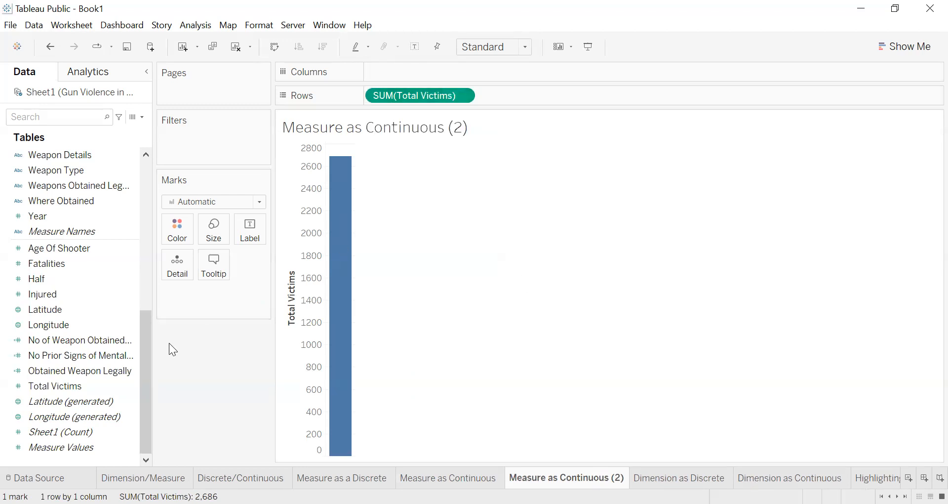
Step: Place Location.1 on Columns and widen the bar chart's columns to fit the full location names
drag(147, 348, 137, 230)
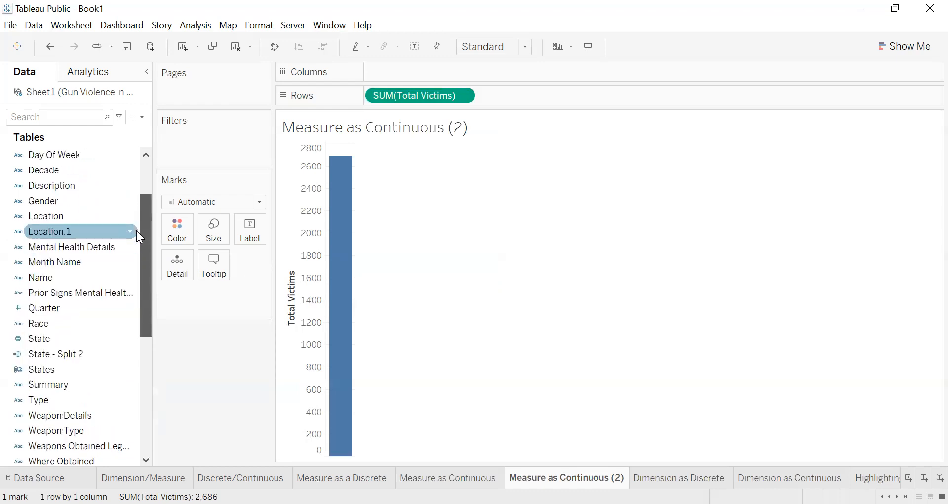
click(56, 226)
drag(57, 227, 408, 78)
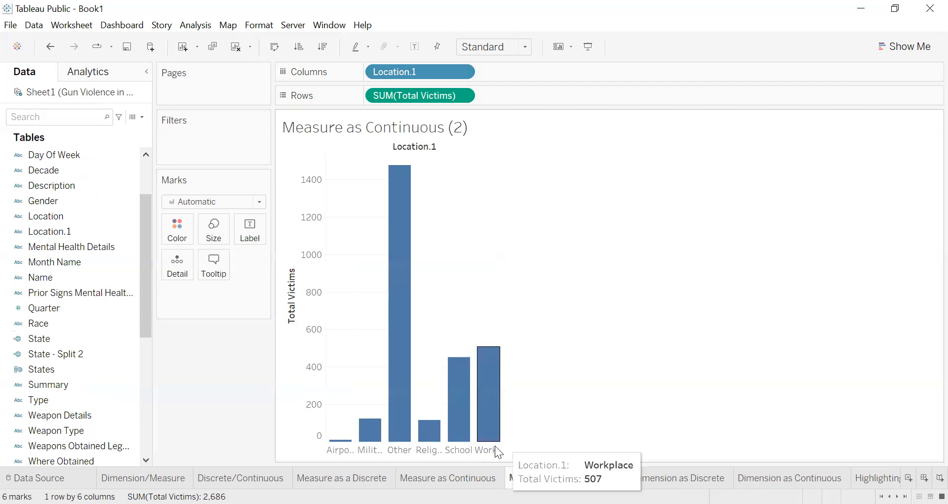
drag(507, 448, 641, 434)
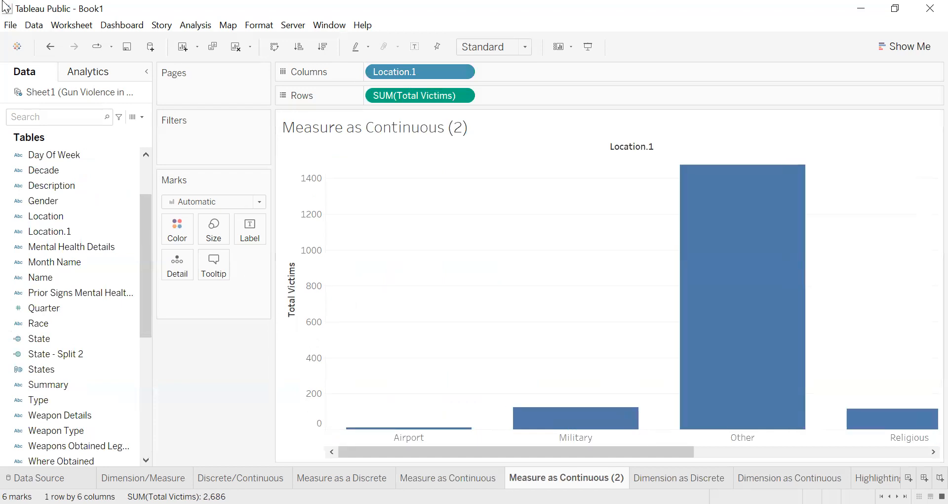
click(50, 48)
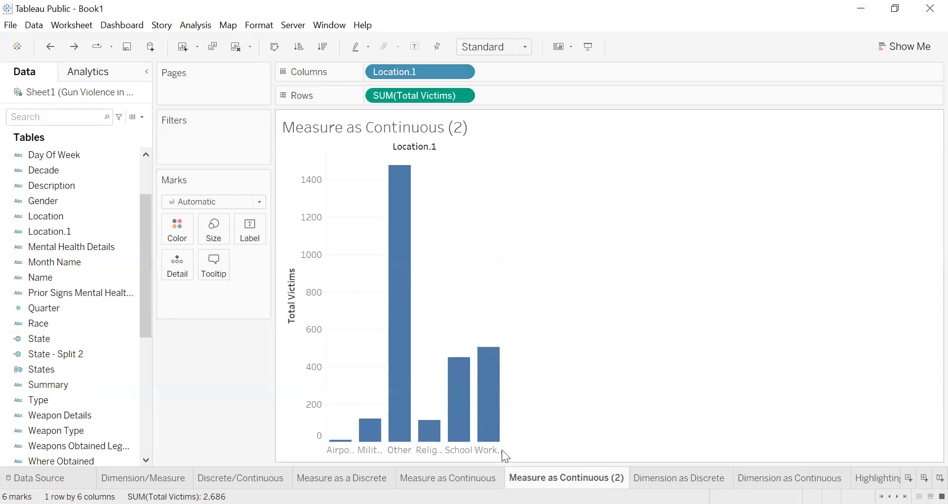
drag(502, 450, 542, 449)
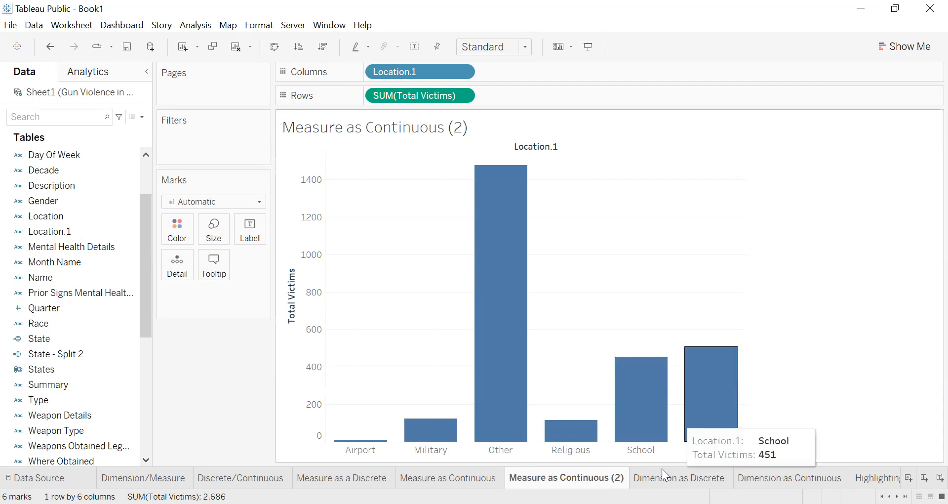
Step: Open the Dimension as Discrete worksheet and duplicate it
key(ctrl+Tab)
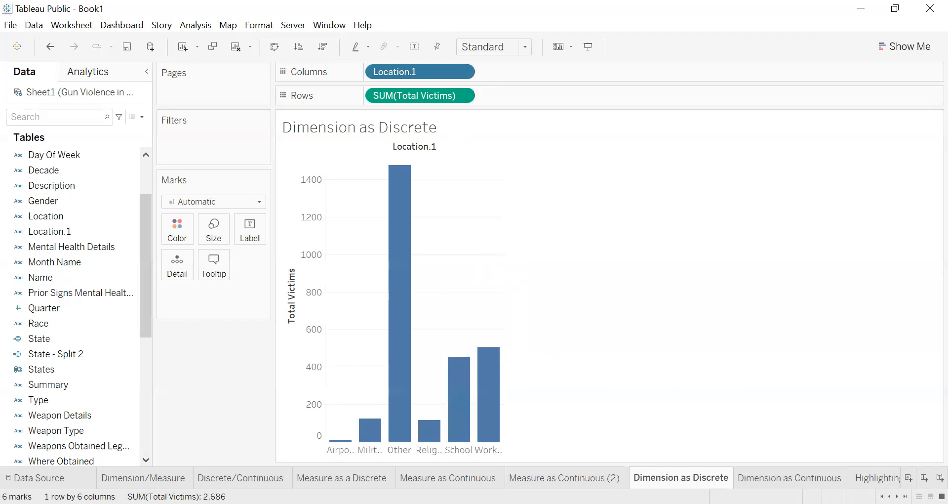
right_click(670, 476)
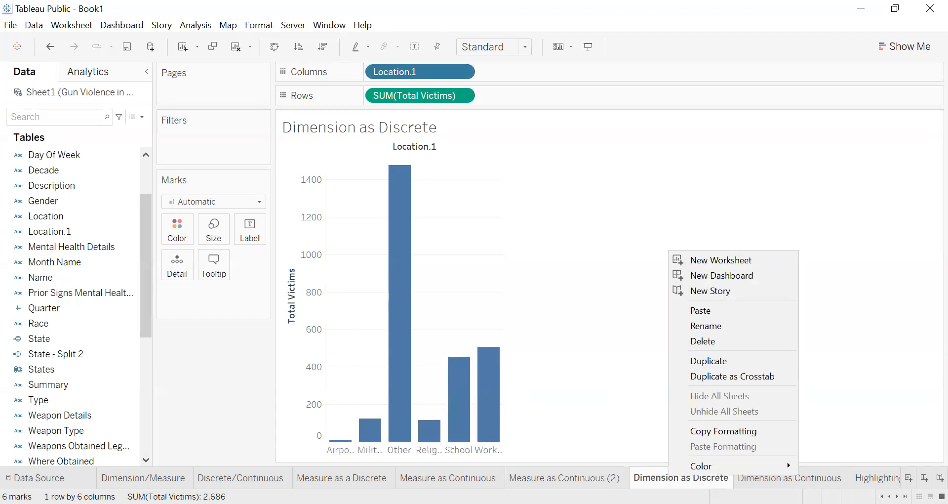
click(721, 361)
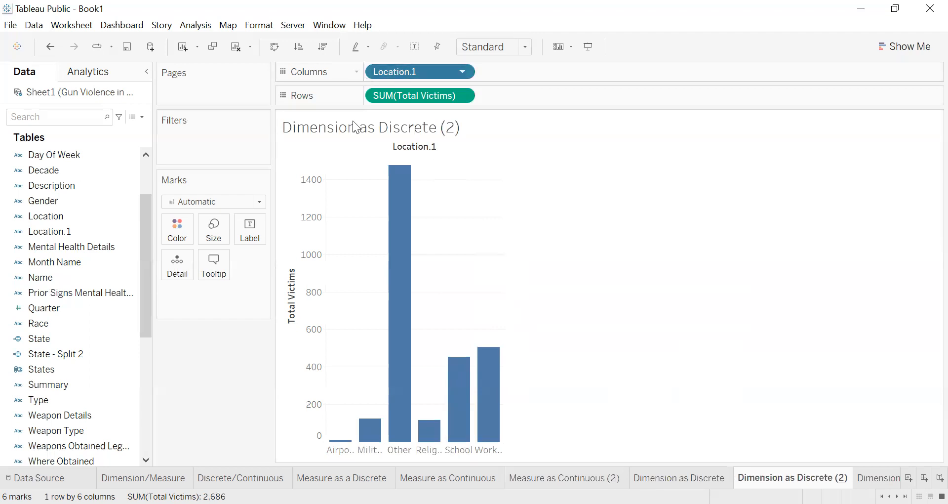
Step: Clear Location.1 from Columns and Total Victims from Rows in the Dimension as Discrete (2) worksheet
drag(355, 127, 358, 129)
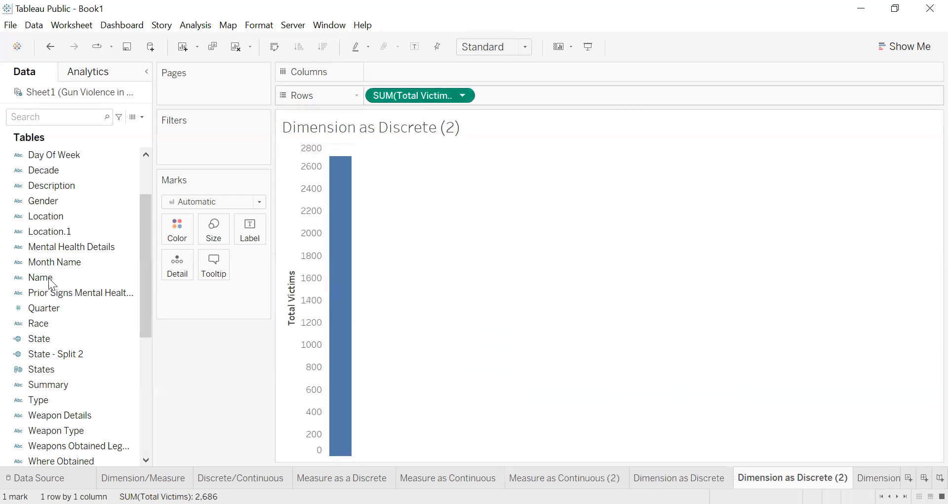
drag(411, 96, 50, 278)
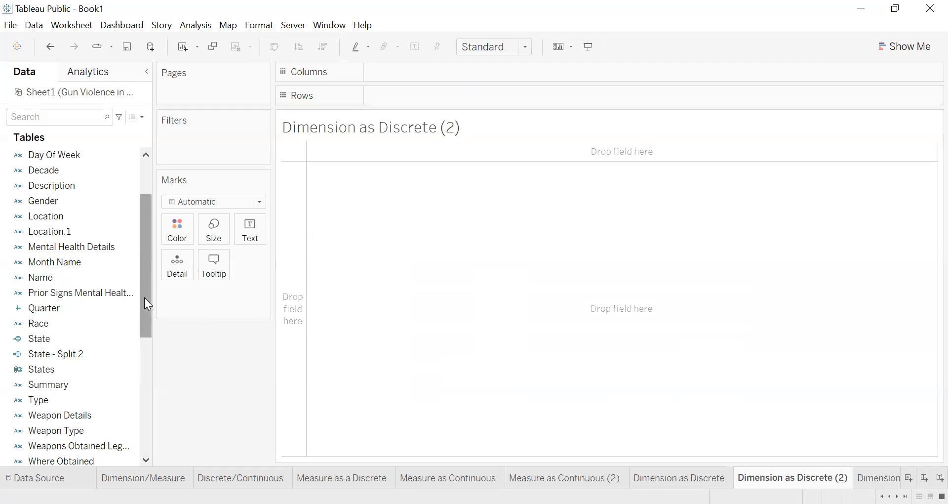
Step: Rebuild the bar chart with the sum of Total Victims on Rows and Location.1 on Columns
drag(149, 302, 148, 419)
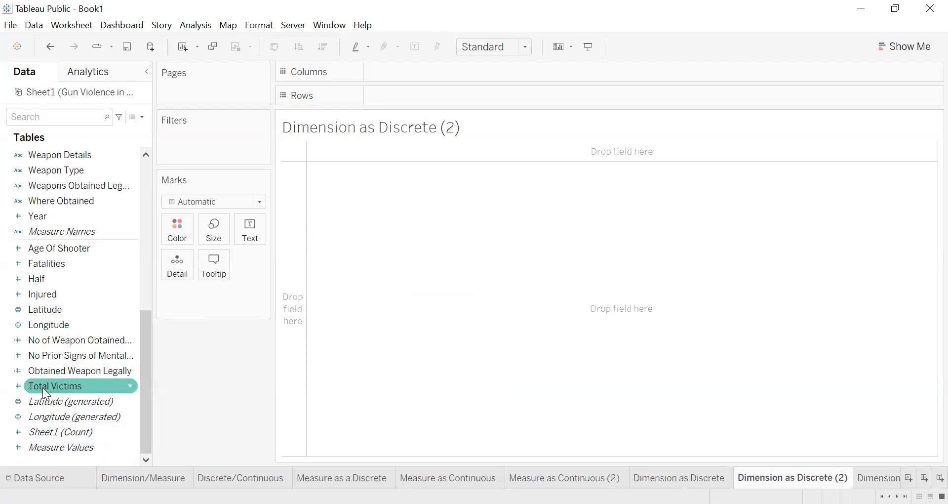
drag(43, 387, 391, 107)
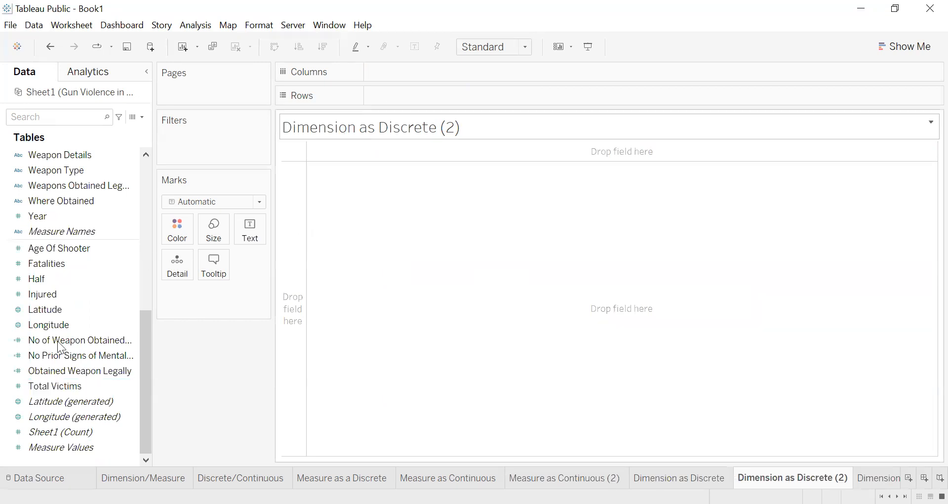
mouse_move(63, 388)
mouse_down()
mouse_move(428, 98)
mouse_move(417, 102)
mouse_up()
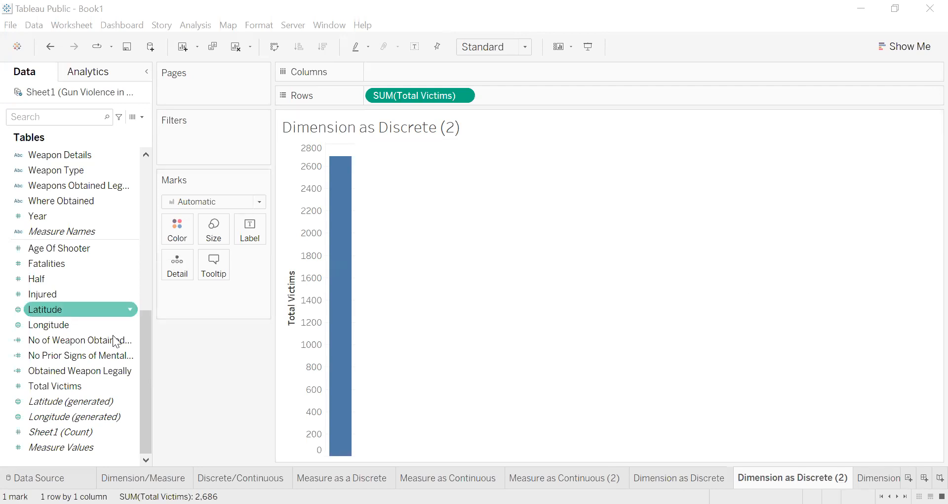
drag(146, 341, 133, 219)
drag(67, 250, 406, 79)
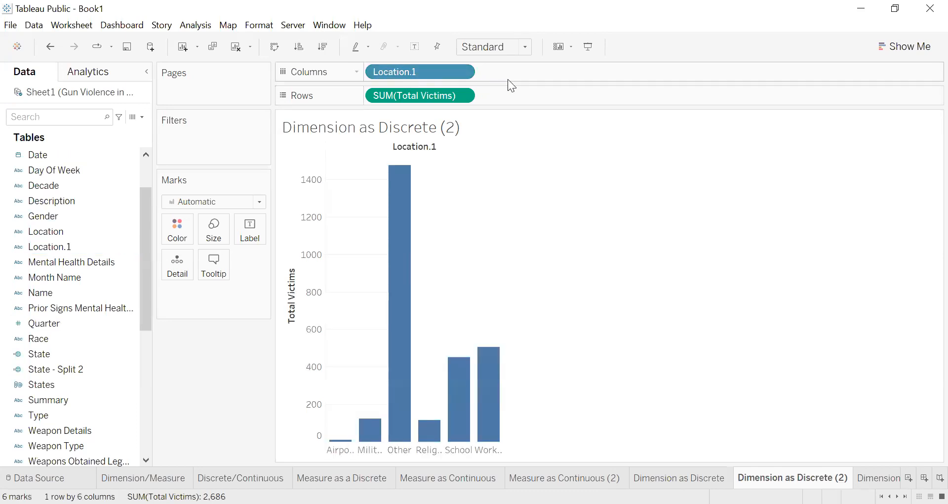
Step: Check the field options of Location.1, take it off Columns and place it back there
click(465, 72)
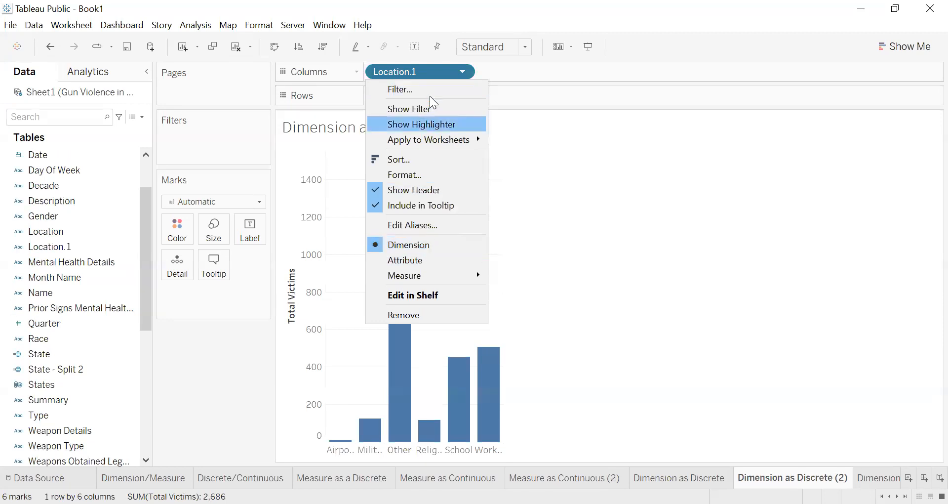
click(421, 71)
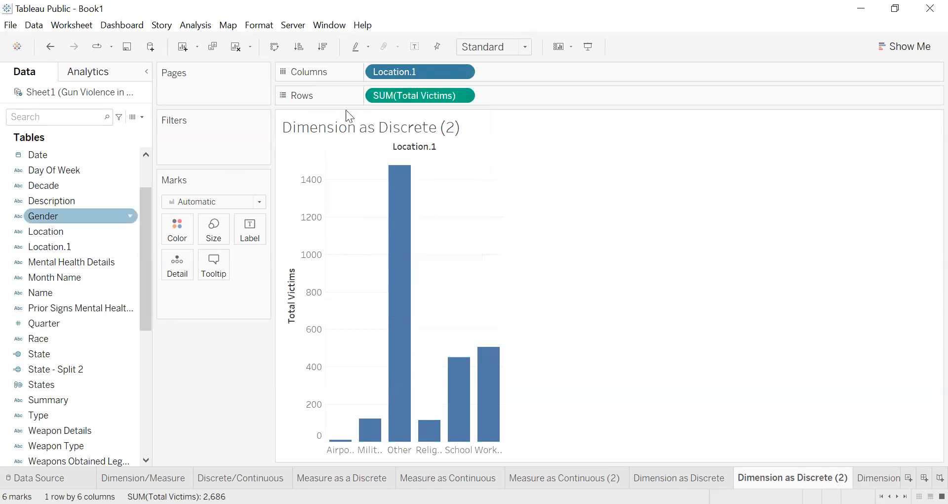
drag(400, 73, 122, 250)
click(131, 247)
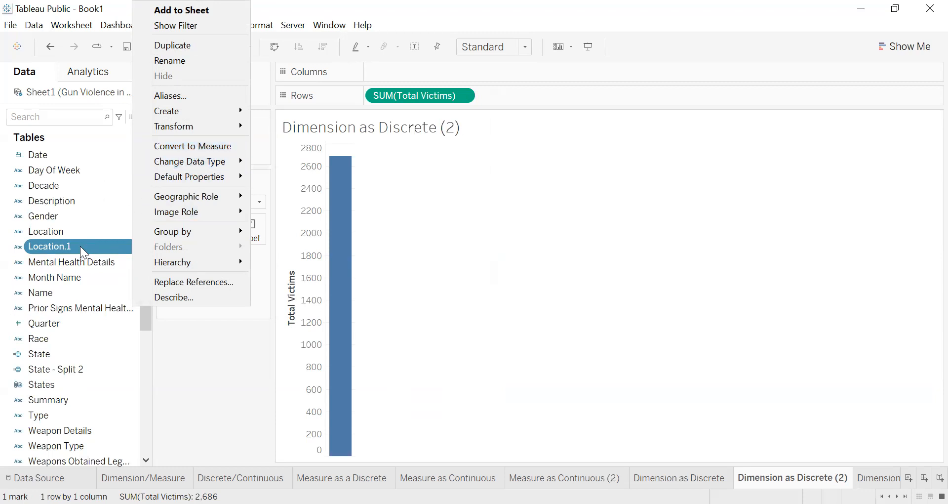
drag(80, 246, 447, 73)
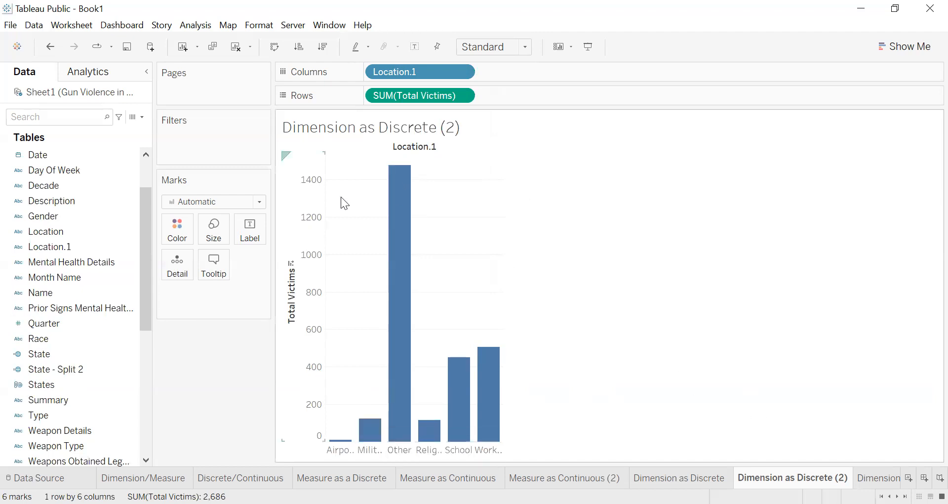
Step: Compare the chart with the Dimension as Continuous worksheet and review the field options of Location.1 and Total Victims
mouse_move(366, 435)
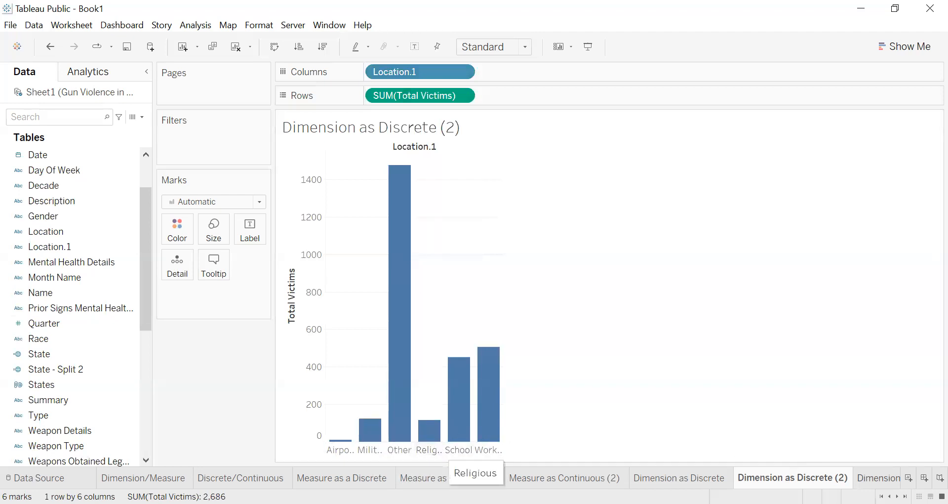
click(879, 478)
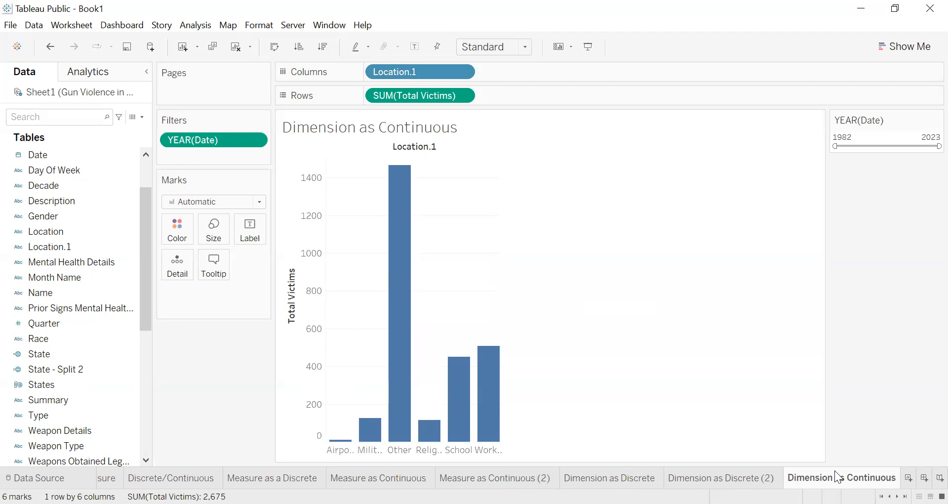
click(770, 477)
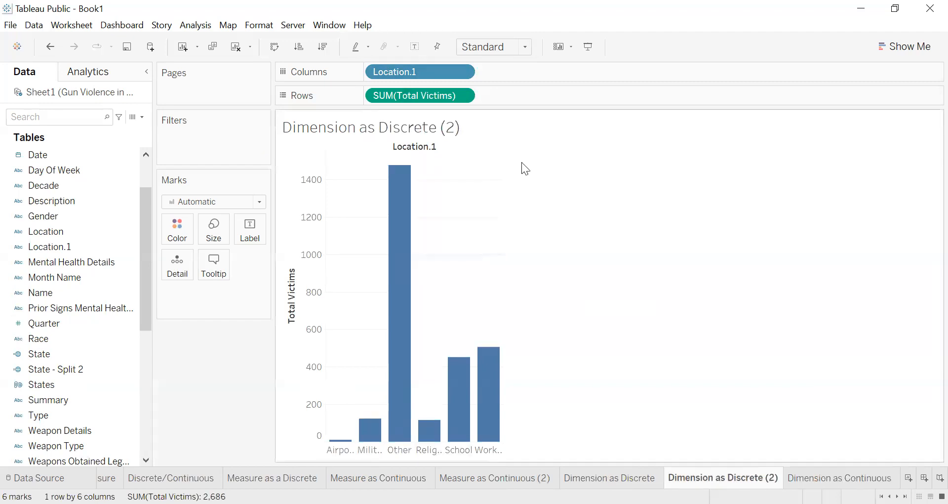
click(461, 72)
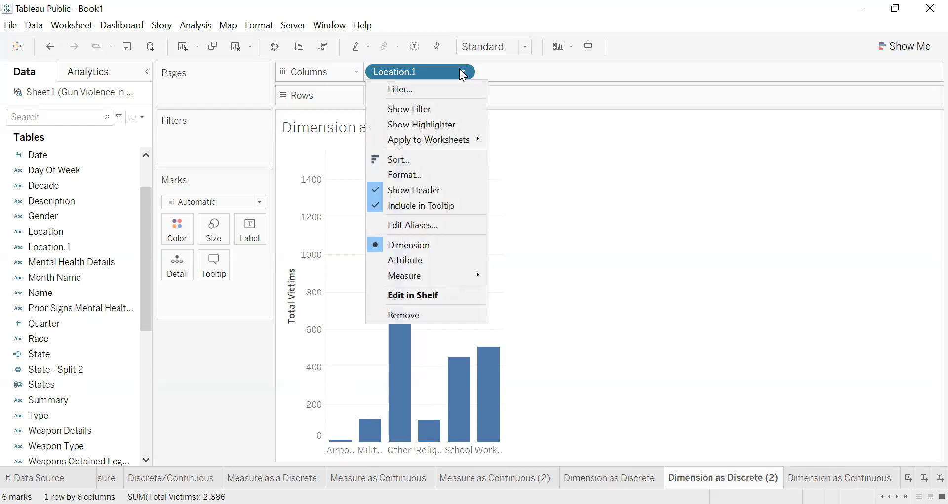
click(461, 72)
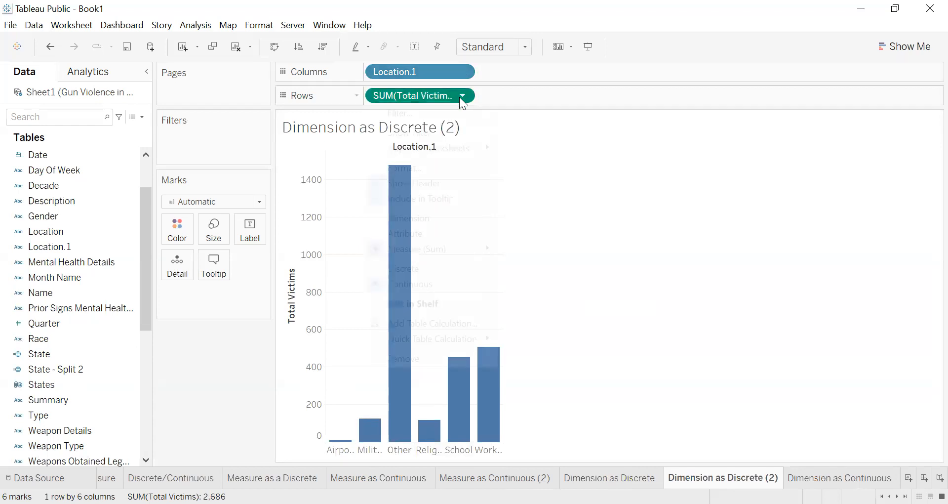
click(461, 97)
click(460, 97)
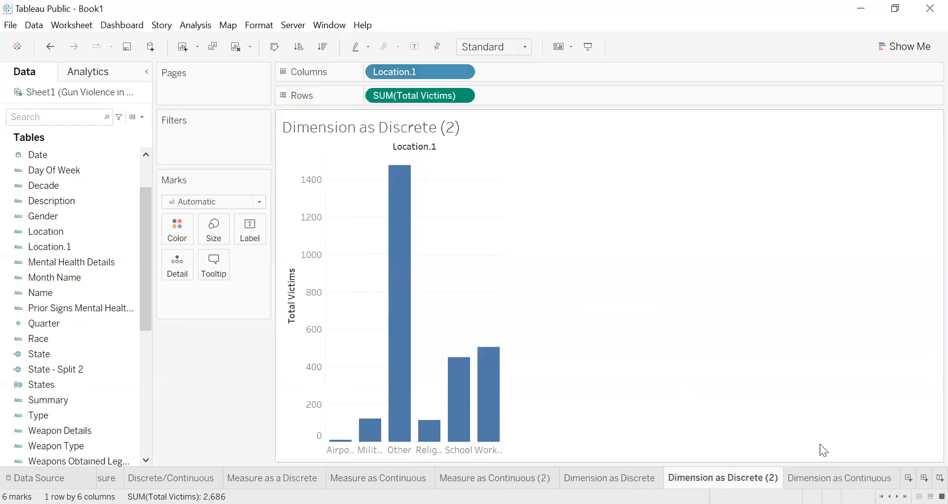
click(840, 478)
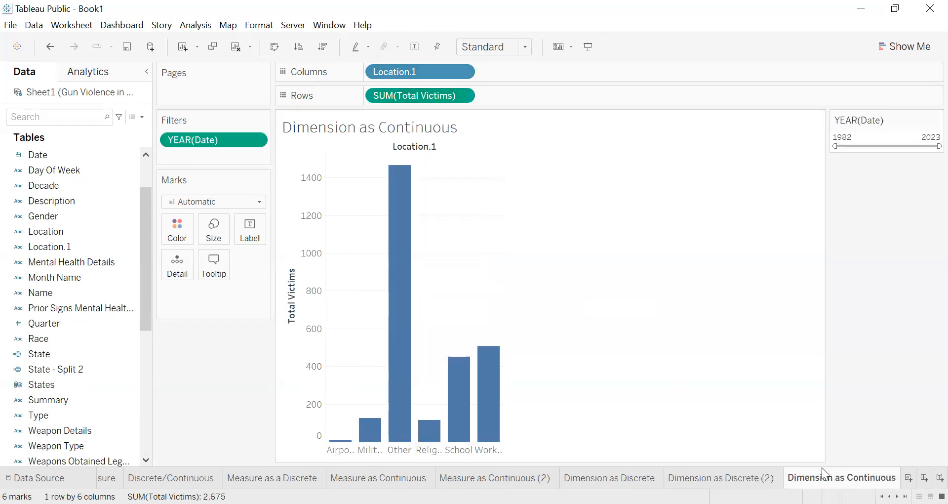
mouse_move(822, 468)
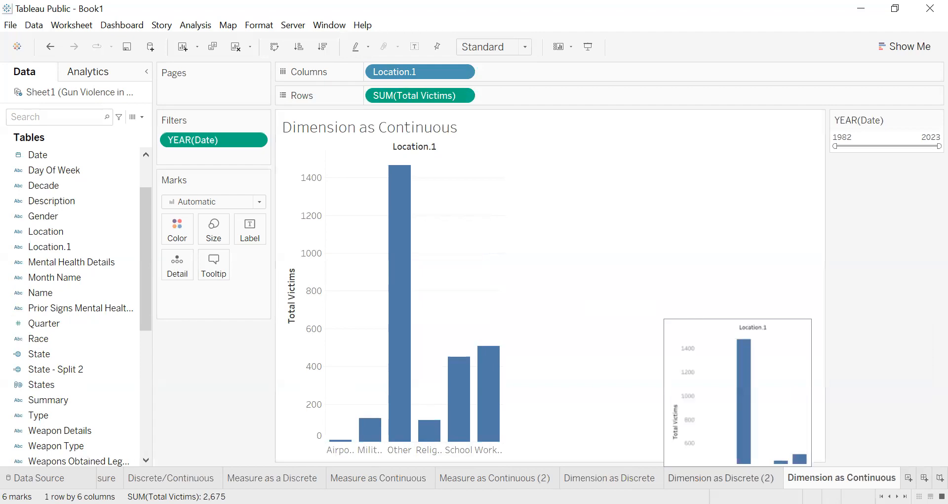
click(721, 478)
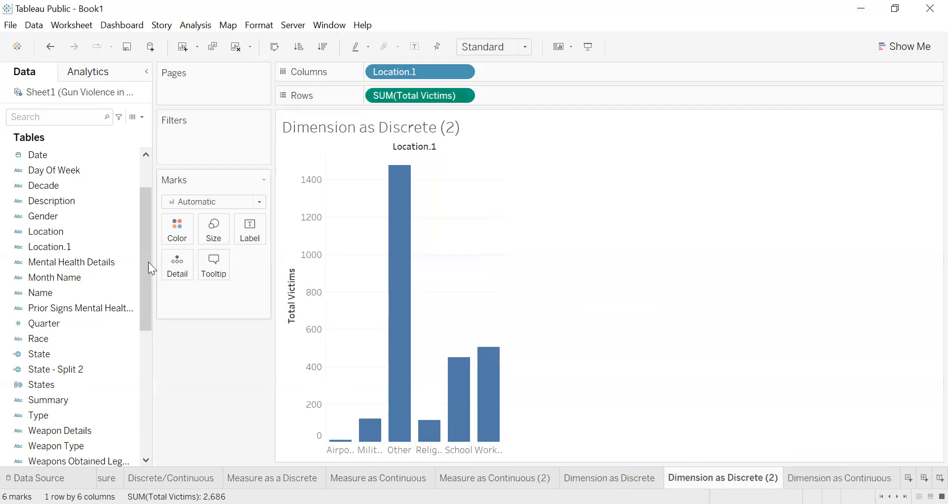
Step: Add a Date filter by Years to the Dimension as Discrete (2) worksheet with all years selected
click(79, 154)
drag(78, 149, 184, 140)
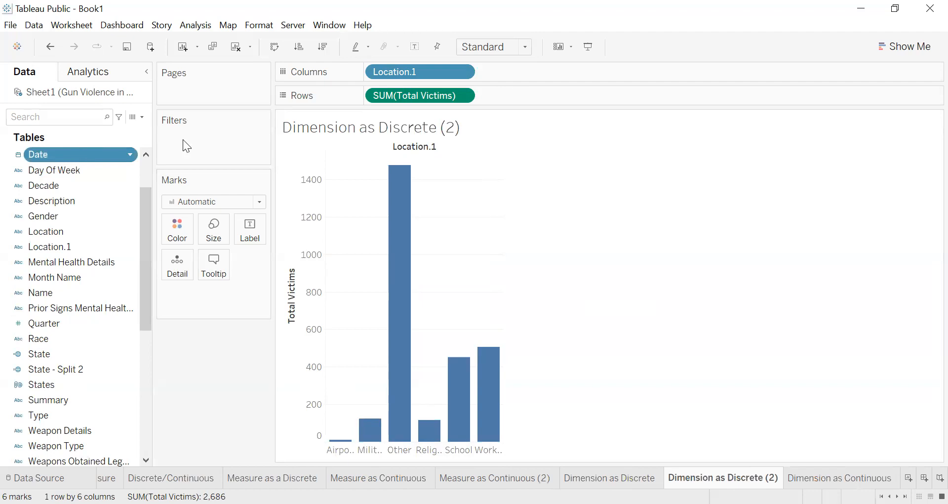
click(432, 170)
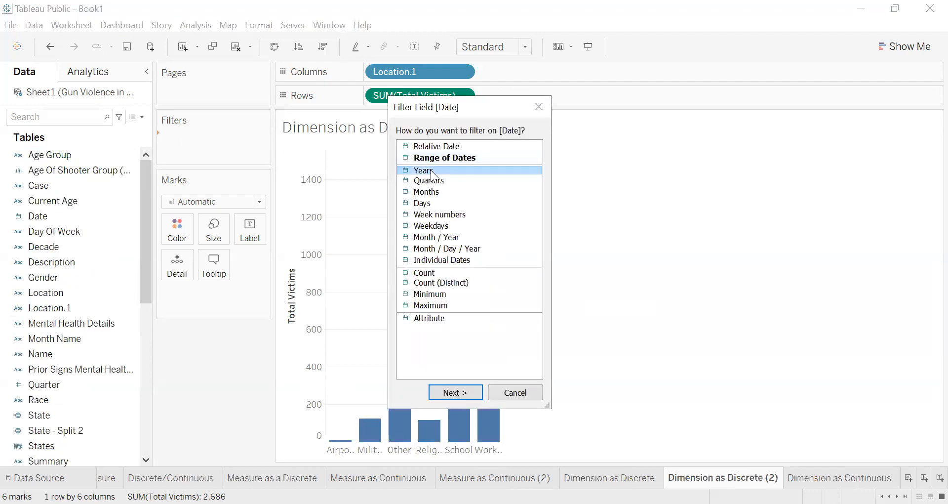
click(467, 391)
click(385, 306)
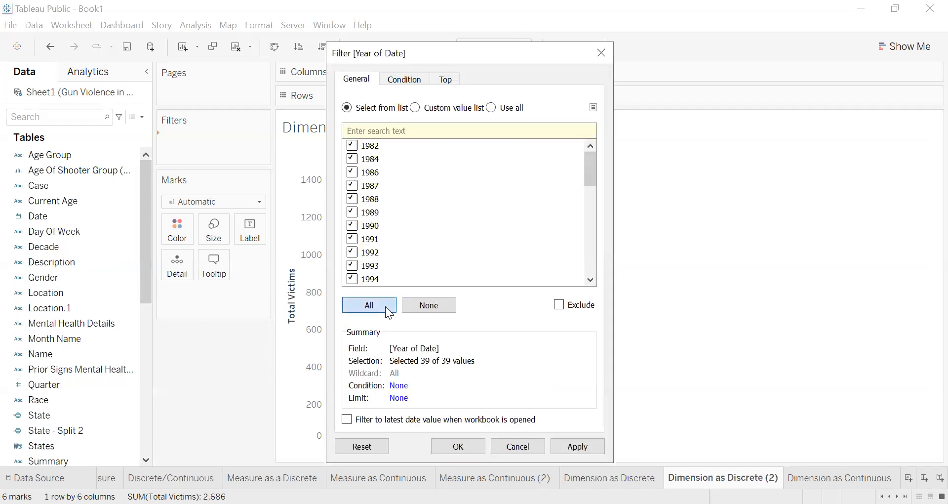
click(576, 447)
click(454, 447)
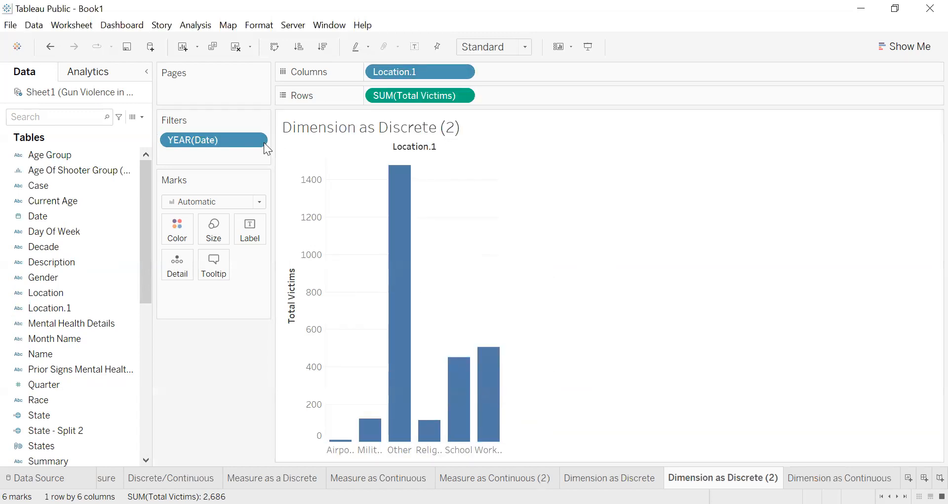
Step: Show the YEAR(Date) filter card, open its display options and hide the card
click(255, 142)
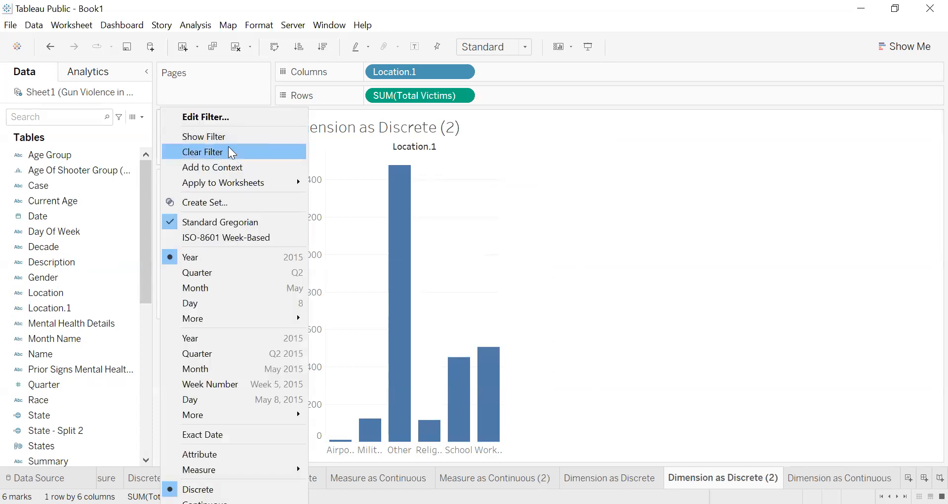
click(233, 137)
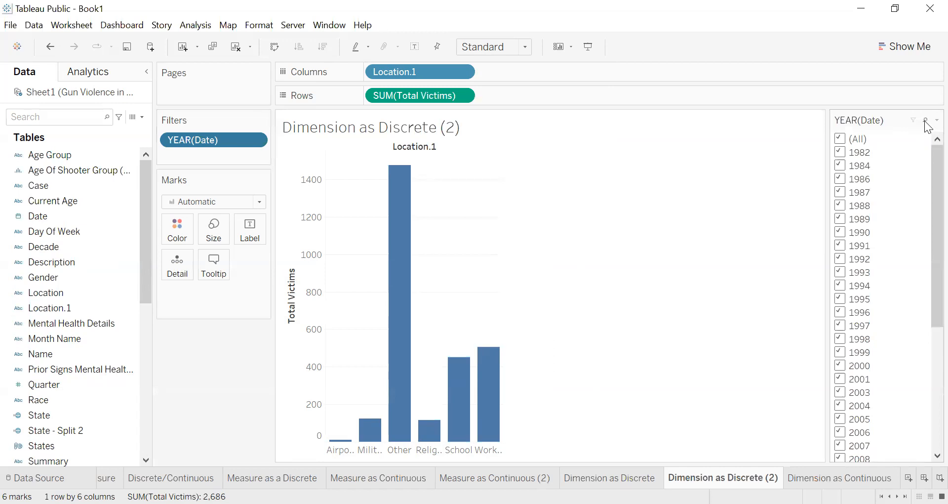
click(937, 120)
click(862, 416)
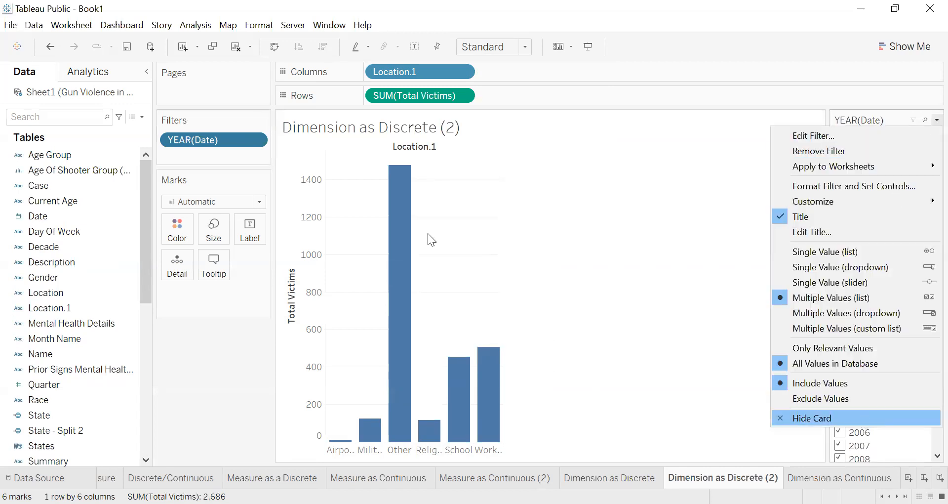
Step: Review the YEAR(Date) filter's options and compare it with the filter in the Dimension as Continuous worksheet
click(256, 141)
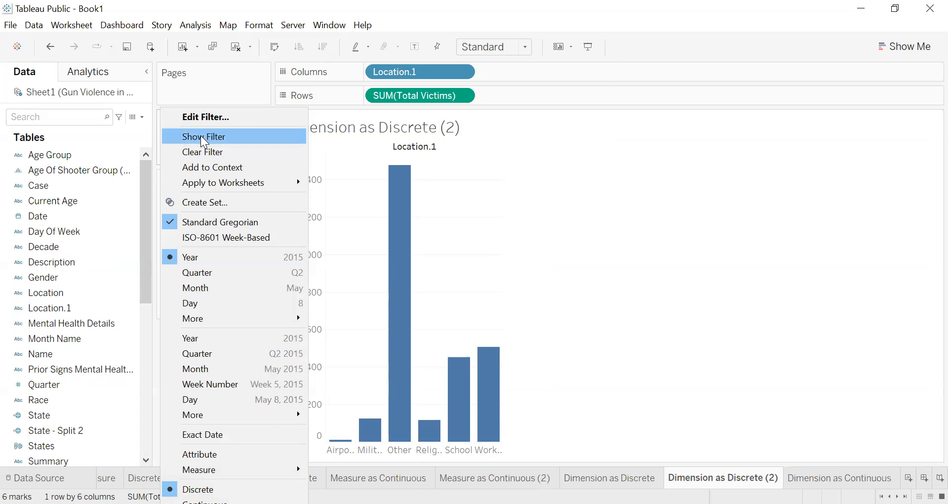
click(802, 445)
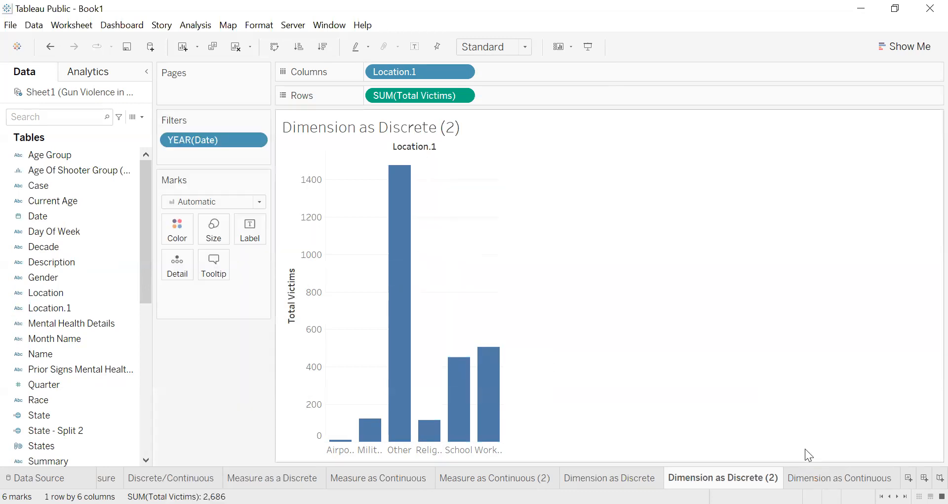
click(840, 477)
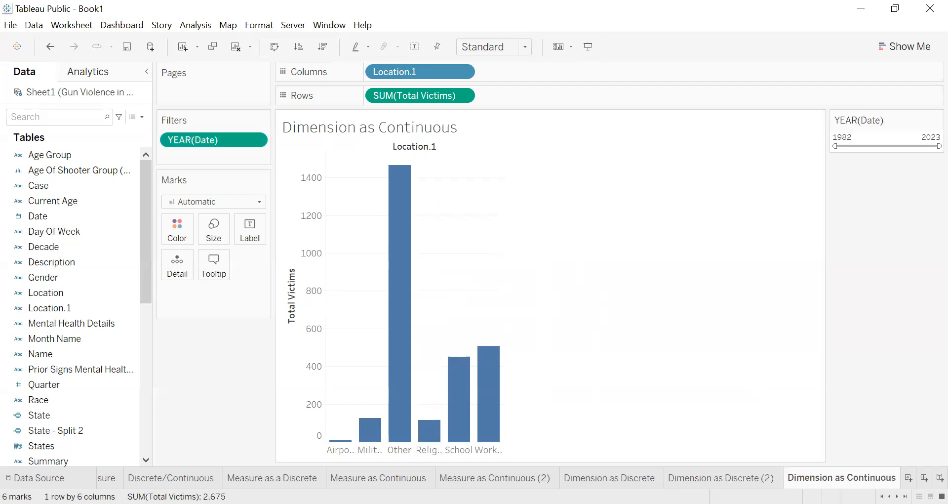
Step: Open the Map Long worksheet and duplicate it
click(898, 496)
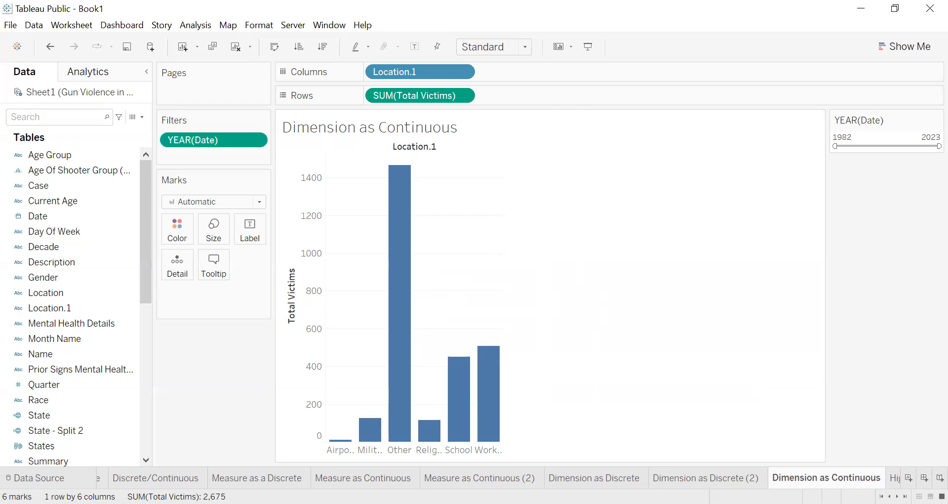
click(898, 496)
click(897, 497)
click(898, 497)
click(898, 496)
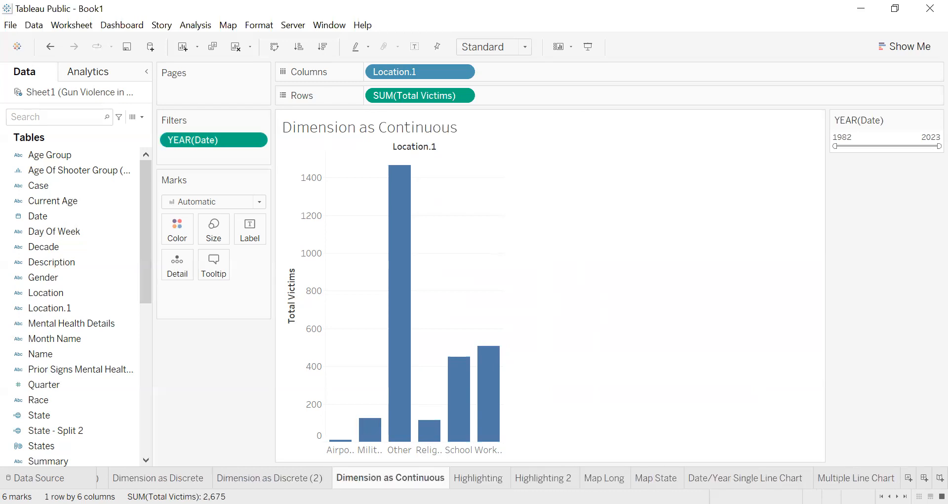
click(897, 497)
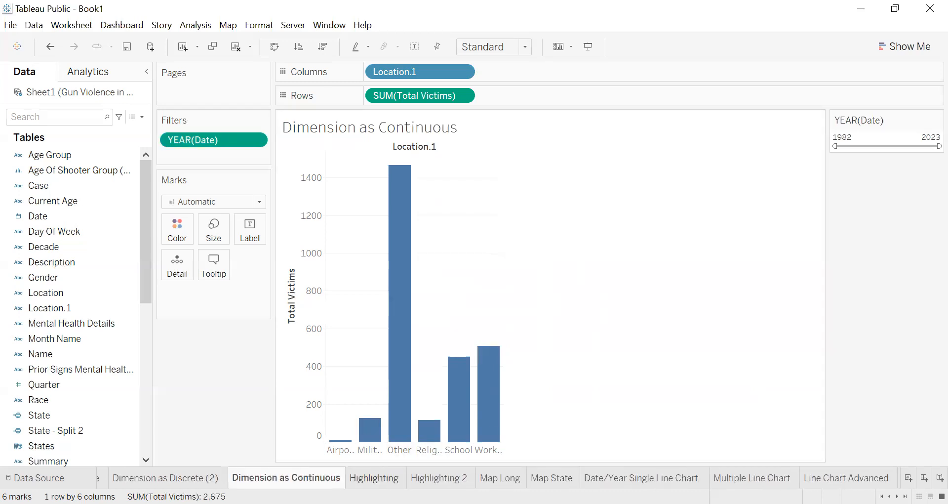
mouse_move(375, 478)
mouse_move(500, 478)
click(500, 478)
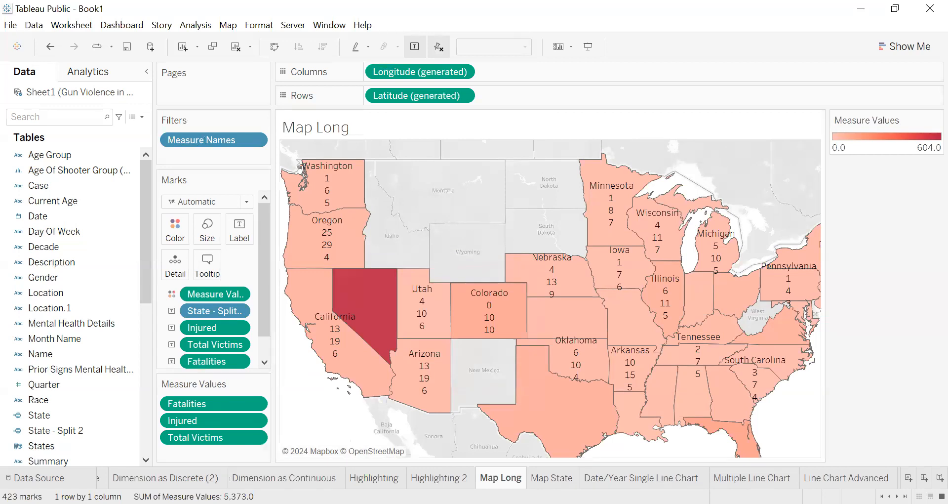
right_click(490, 478)
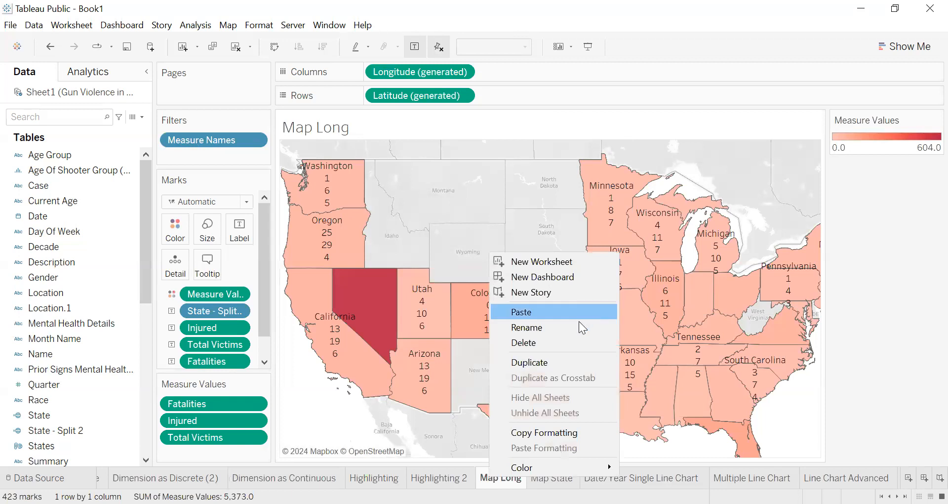
click(551, 358)
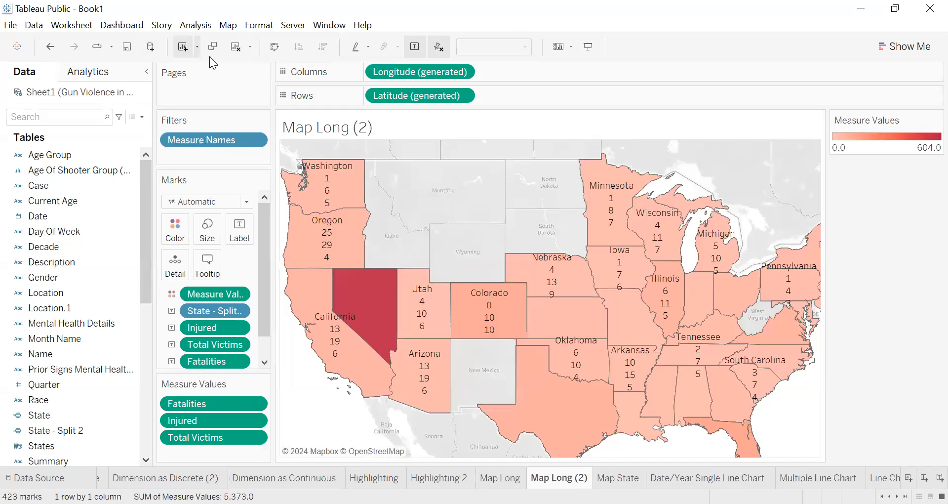
Step: Clear all contents of the Map Long (2) worksheet and show the suggested chart types
click(236, 47)
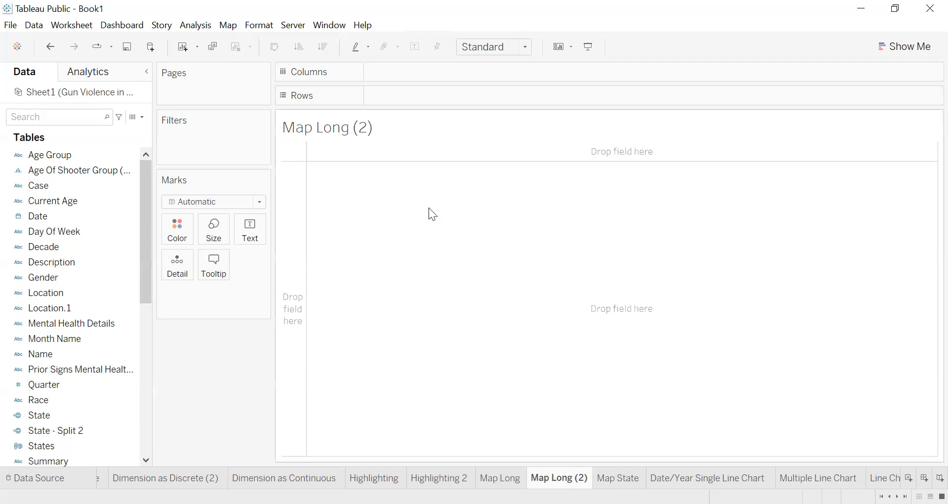
click(908, 47)
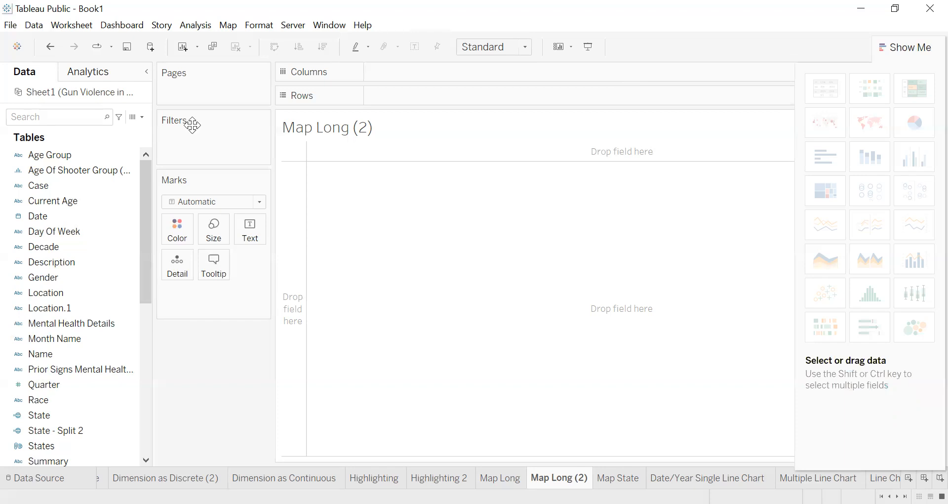
Step: View the underlying Sheet1 data, check the options of the Location column, and close the data view
drag(141, 207, 141, 240)
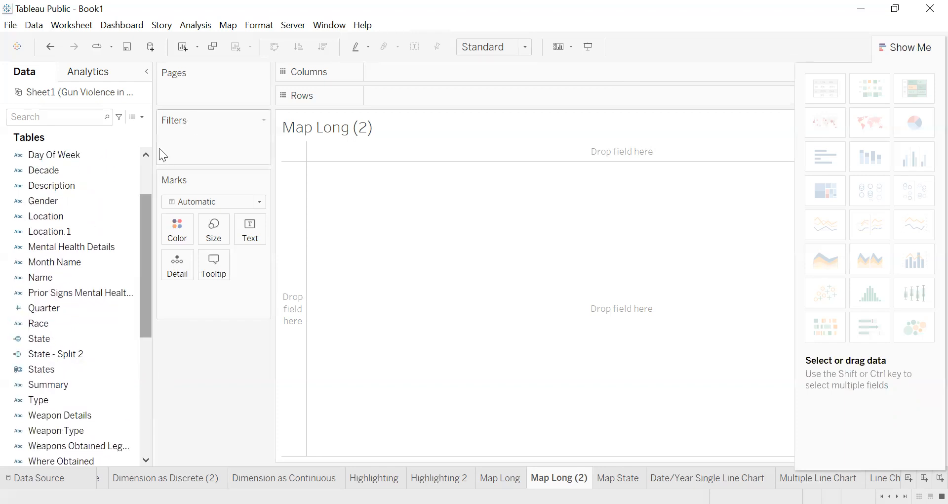
click(133, 118)
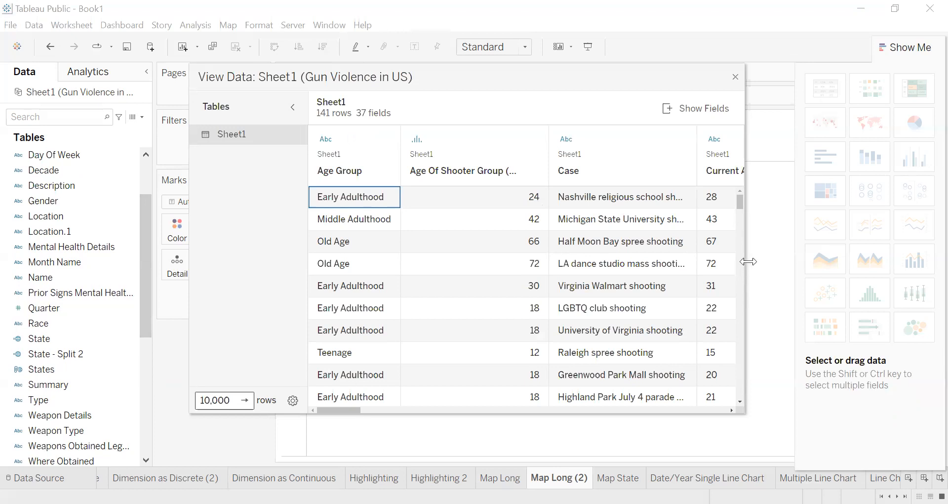
drag(748, 262, 880, 252)
drag(363, 411, 473, 410)
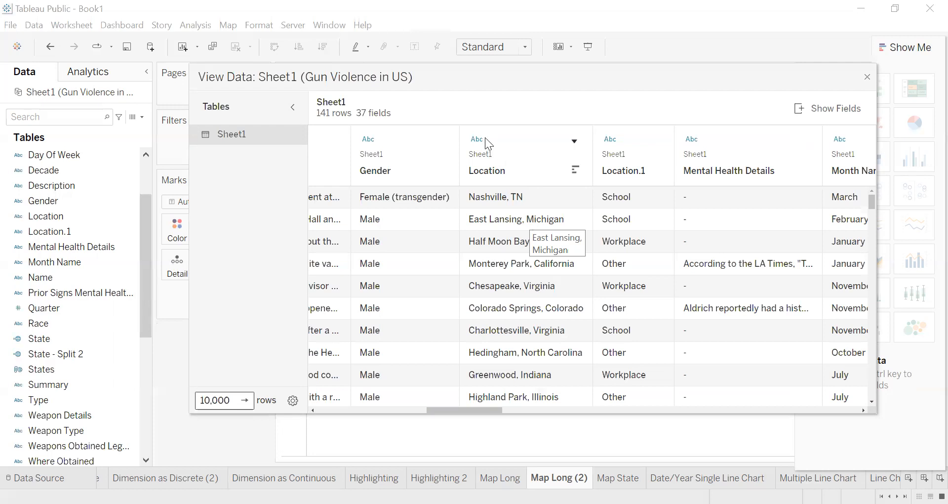
click(574, 142)
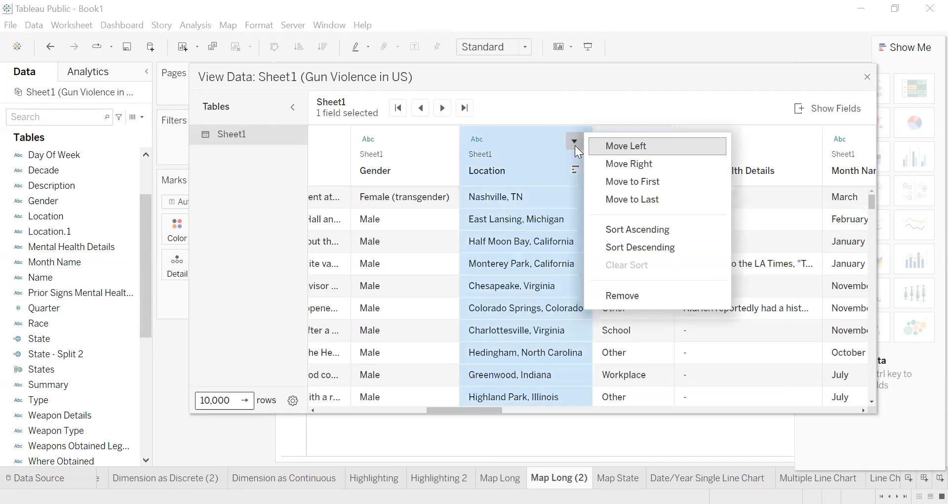
click(575, 145)
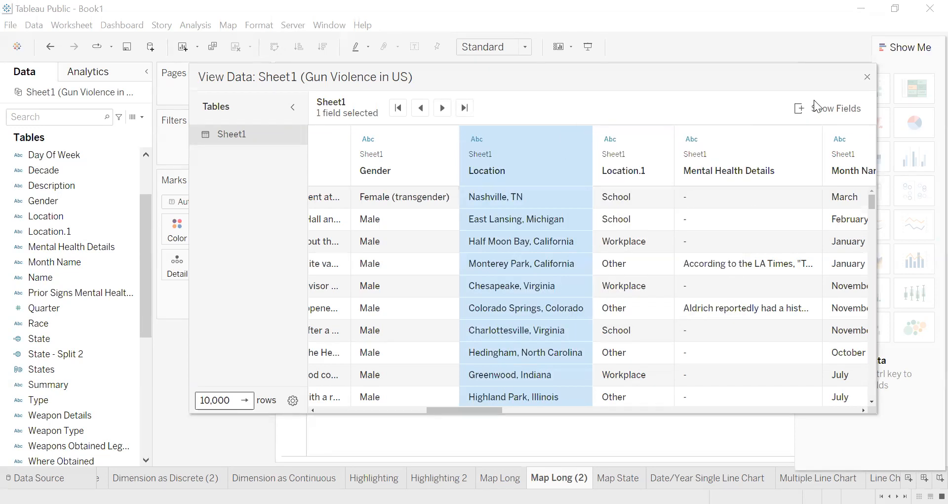
click(868, 77)
click(54, 236)
click(70, 470)
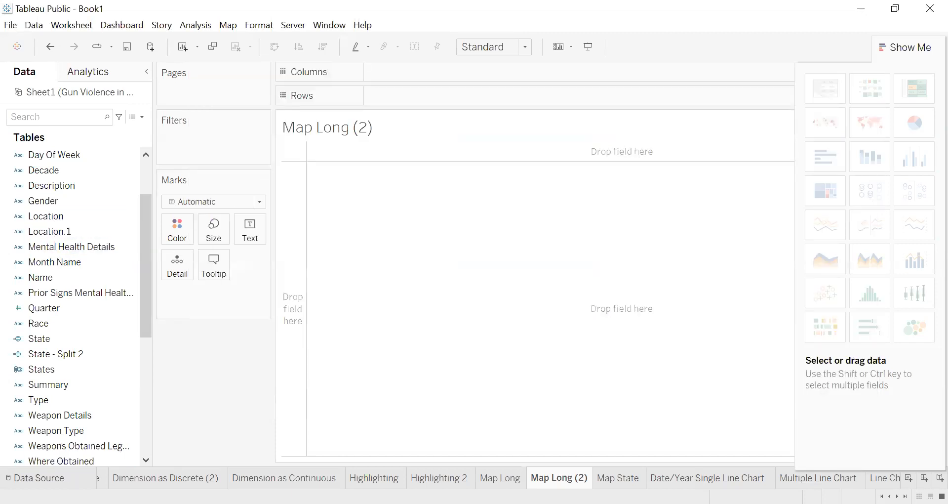
Step: Examine the Location, State, State - Split 2 and States columns and the Location column's options on the Data Source page
click(35, 478)
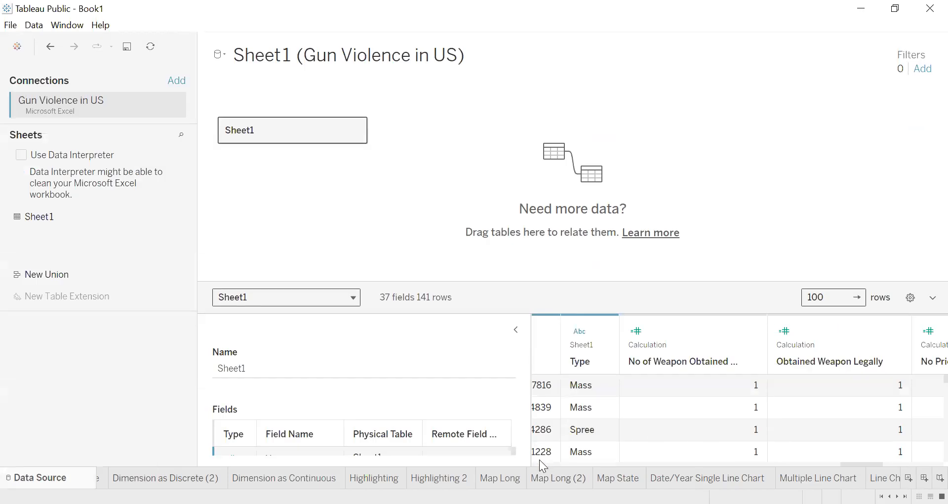
click(867, 459)
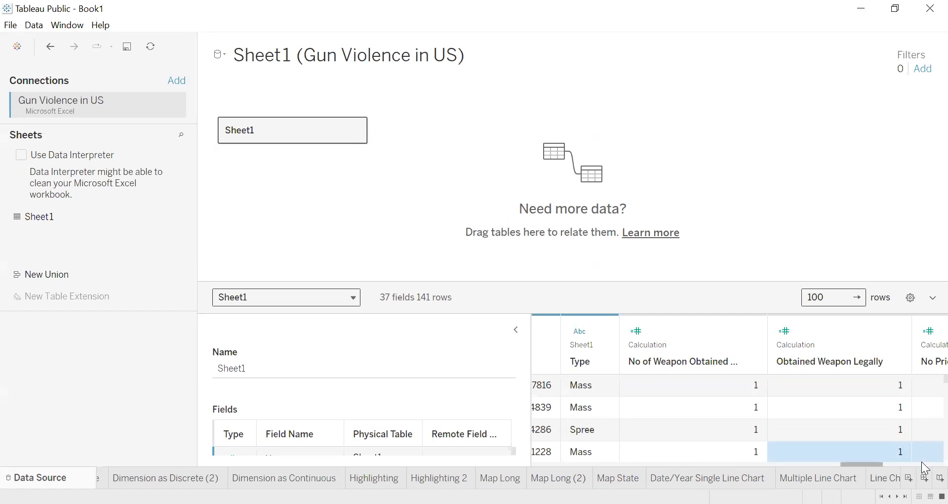
click(922, 462)
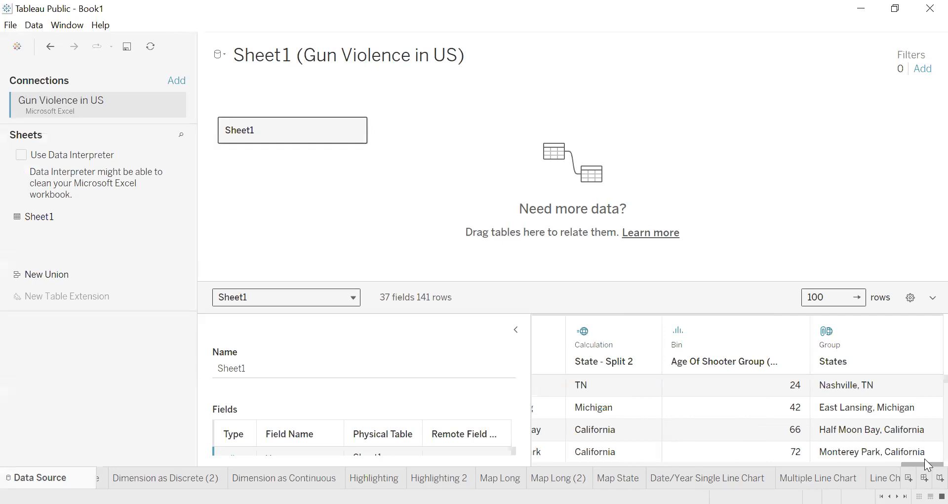
mouse_move(927, 463)
mouse_down()
mouse_move(662, 467)
mouse_move(673, 461)
mouse_up()
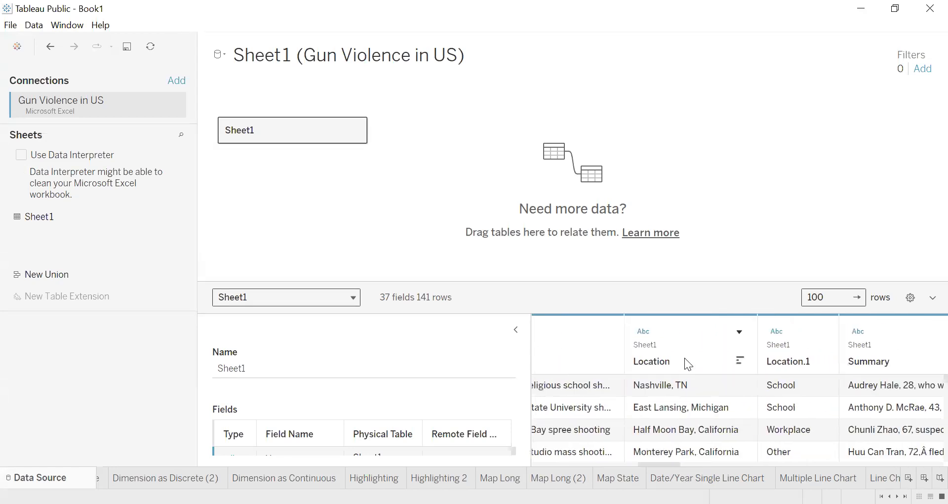
click(741, 331)
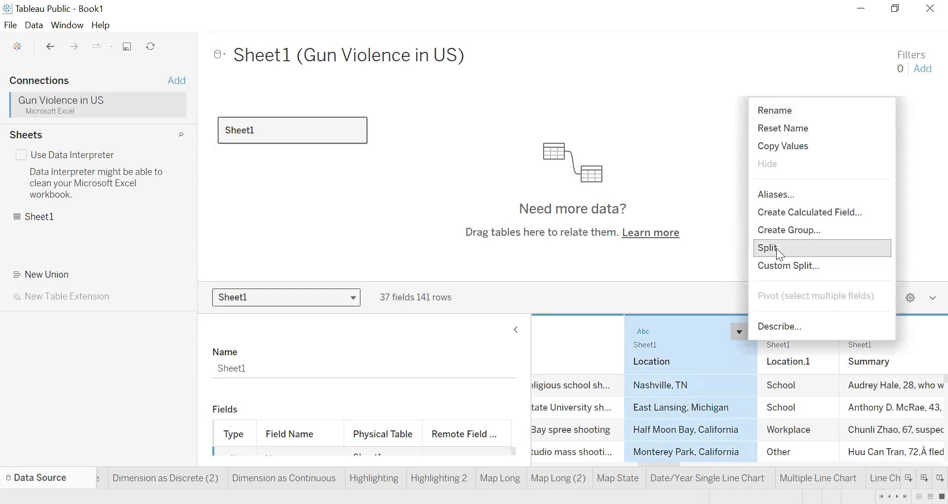
click(669, 463)
drag(669, 462, 917, 461)
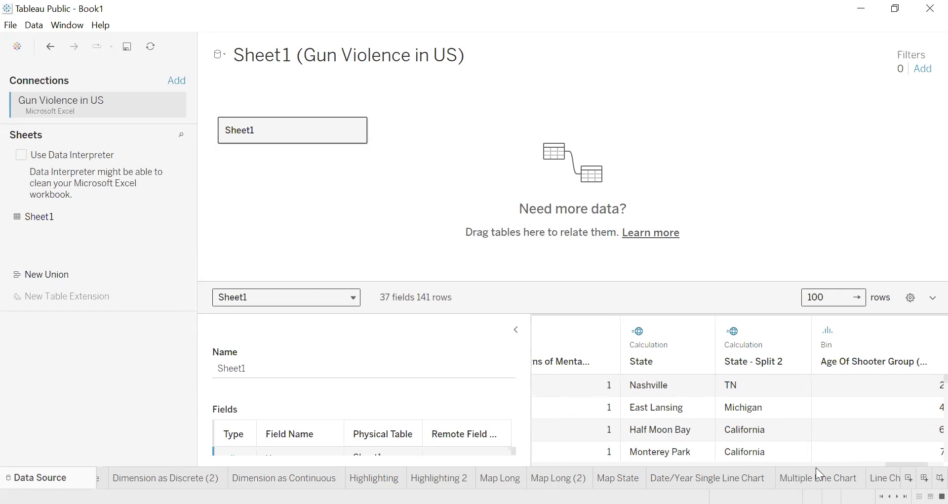
drag(902, 462, 925, 462)
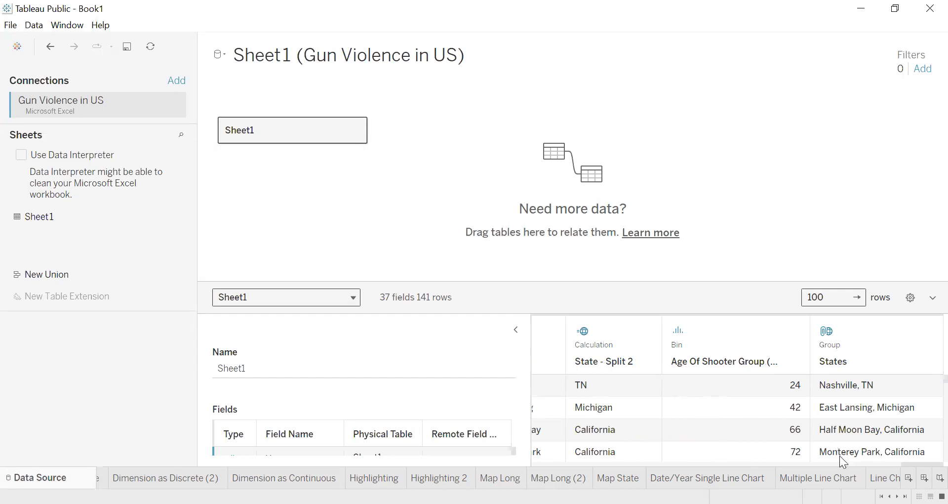
Step: Split the Location column of the data source into separate city and state columns
drag(908, 465, 655, 468)
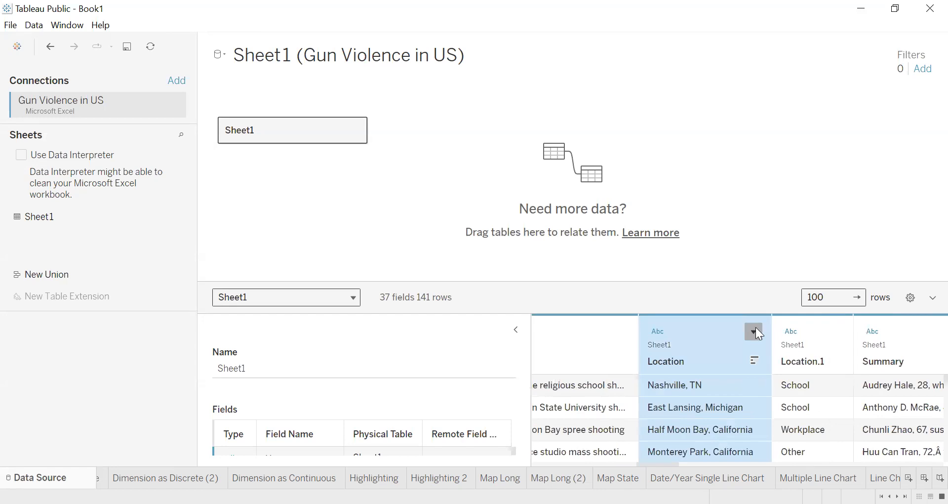
click(756, 328)
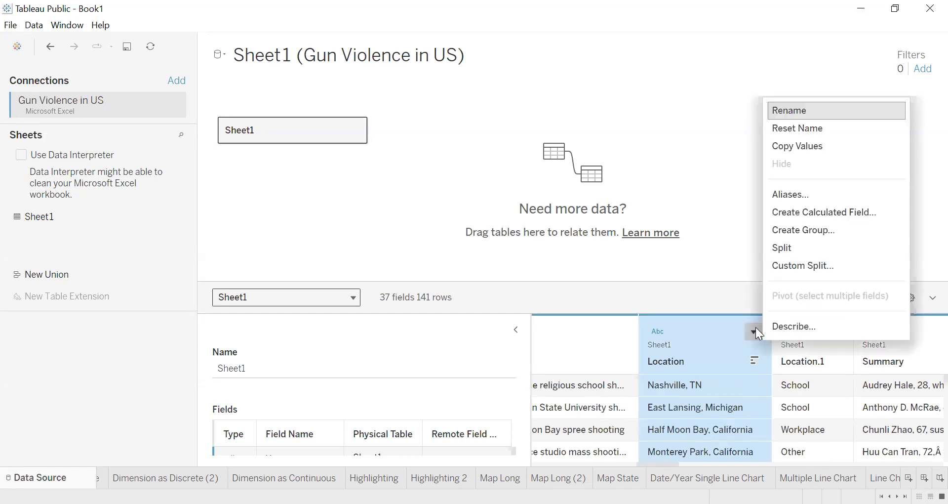
click(776, 248)
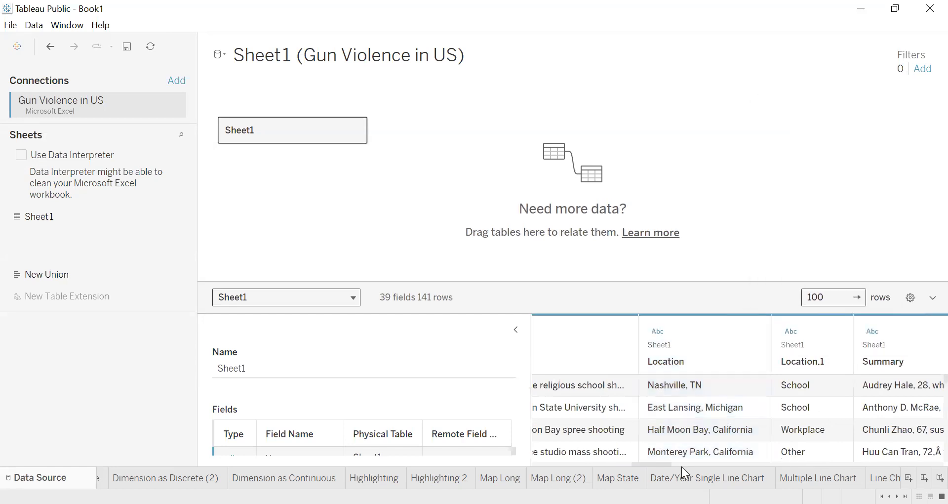
drag(659, 465, 924, 437)
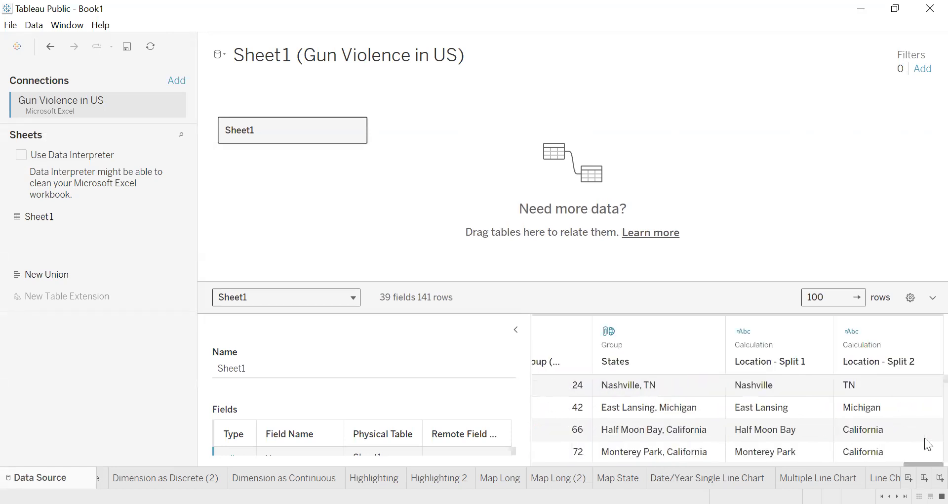
mouse_move(907, 366)
scroll(929, 385, down, 1)
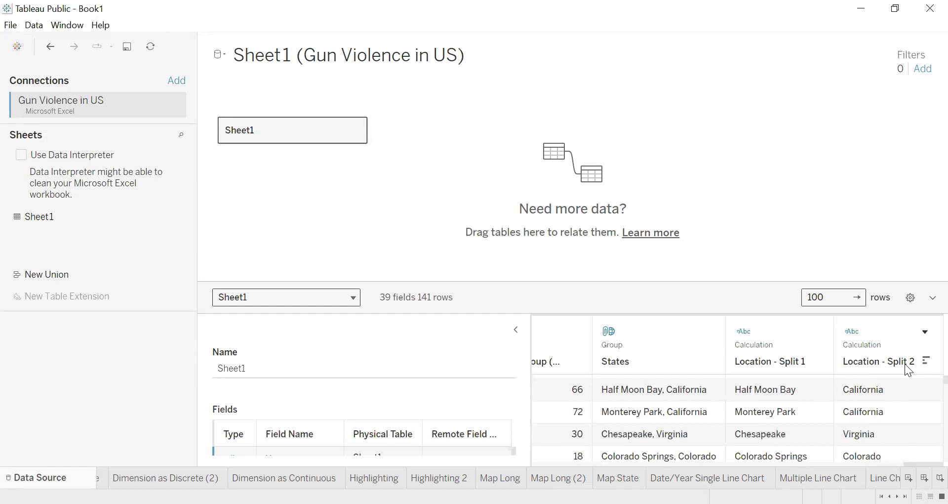
Step: Rename the Location - Split 2 column to States 2
click(927, 332)
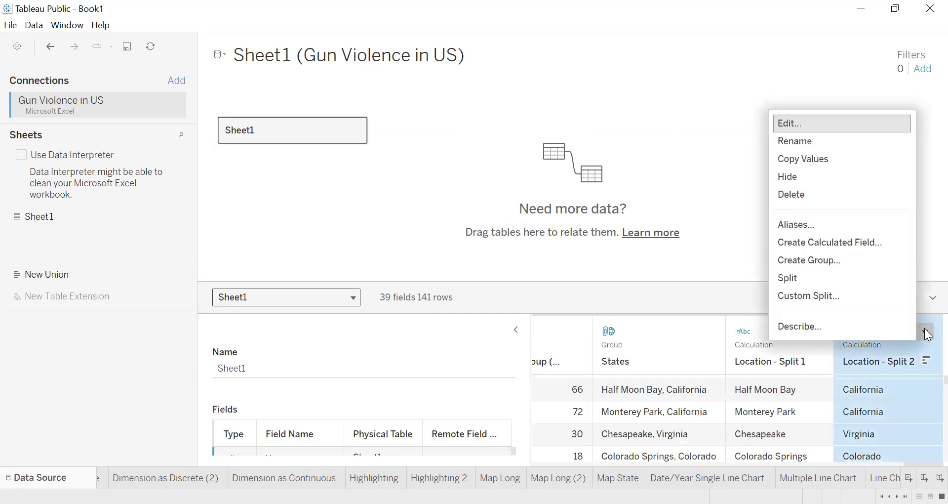
click(804, 142)
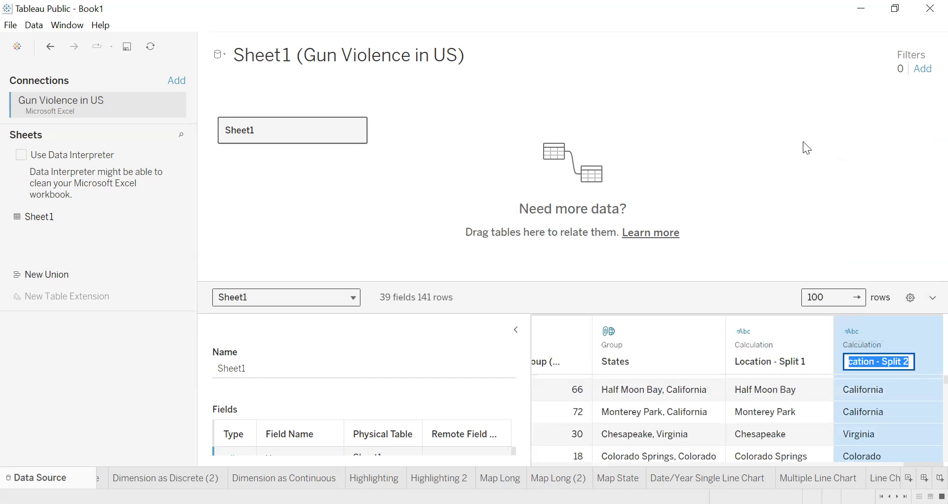
text(State)
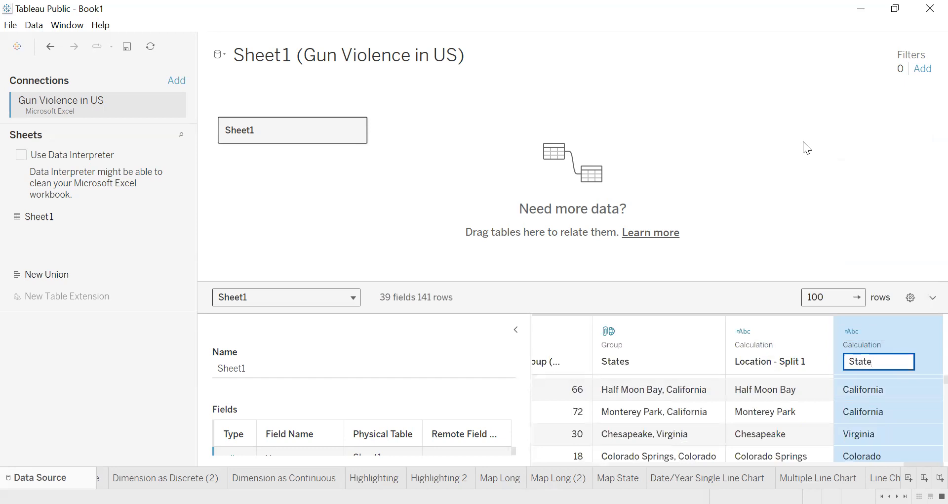
text(s 2)
key(Return)
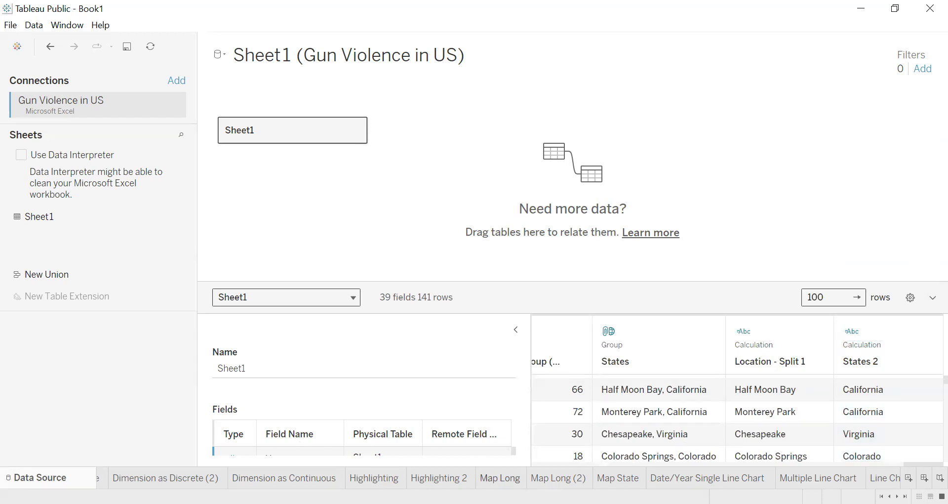
Step: Return to the Map Long worksheet and duplicate it
click(500, 478)
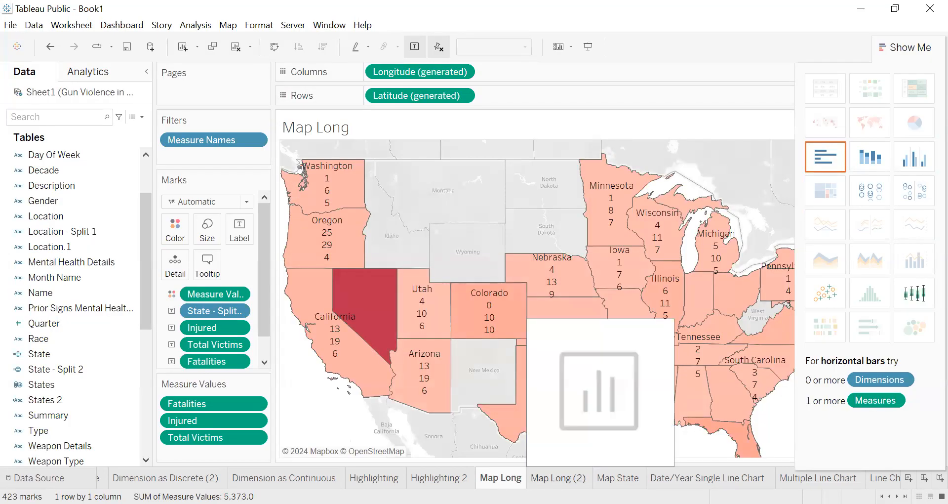
right_click(509, 477)
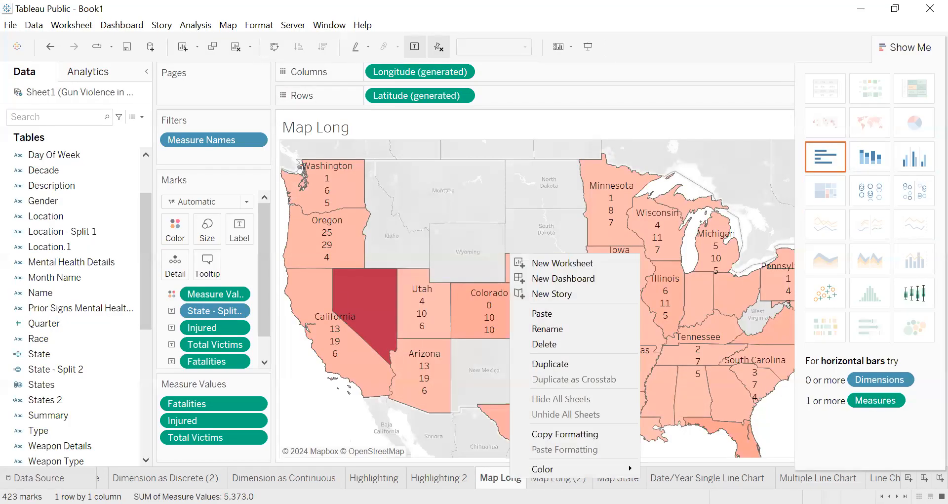
click(542, 366)
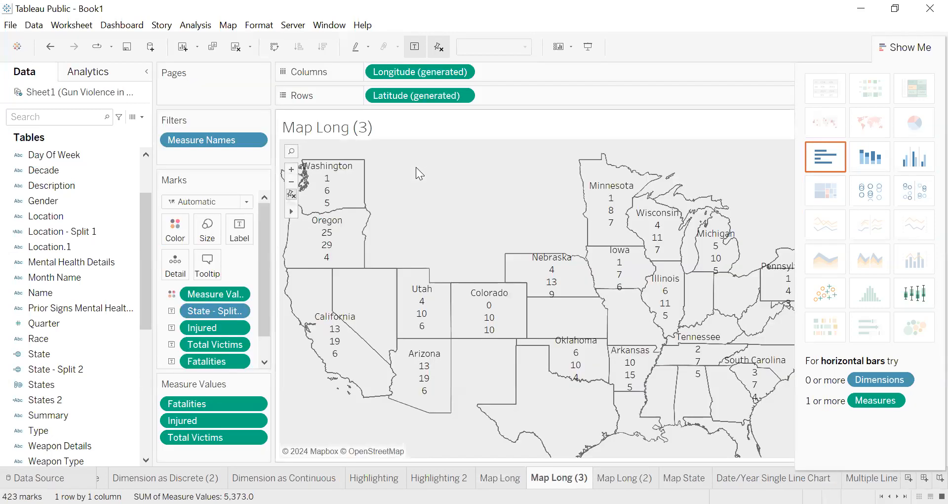
Step: Create a new worksheet and plot the State - Split 2 field as a symbol map
click(183, 49)
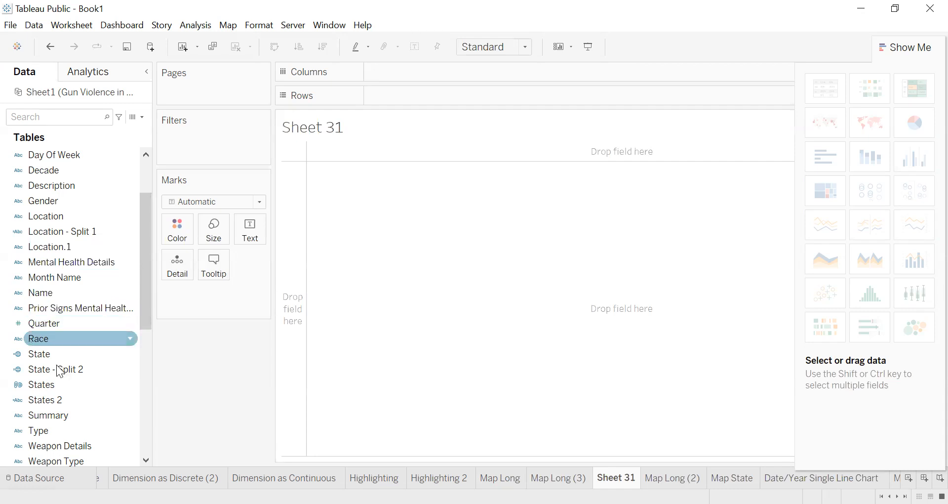
key(Up)
key(Down)
key(Up)
click(20, 370)
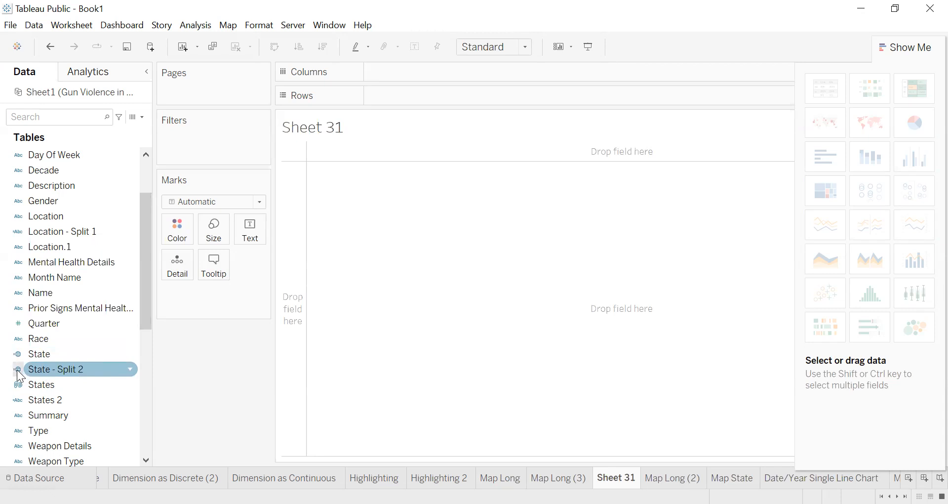
double_click(45, 368)
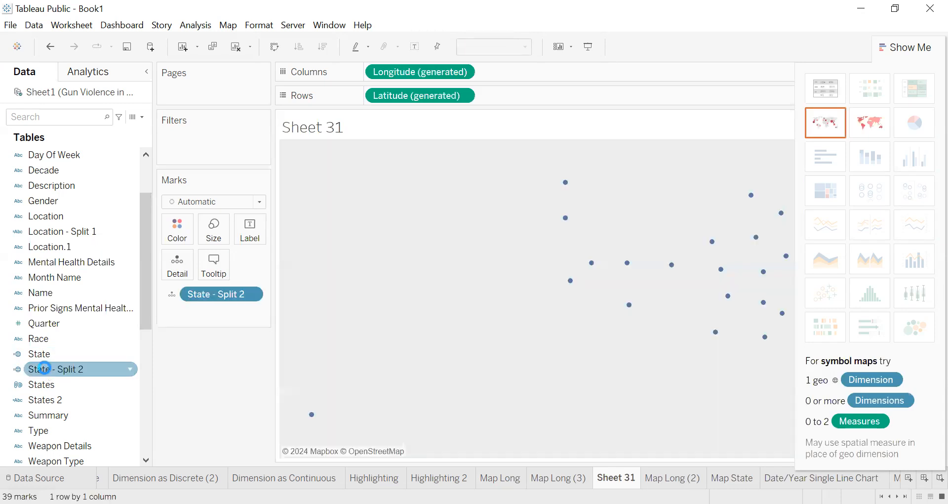
Step: Hide the chart suggestions and turn off Aggregate Measures for the new map worksheet
click(920, 48)
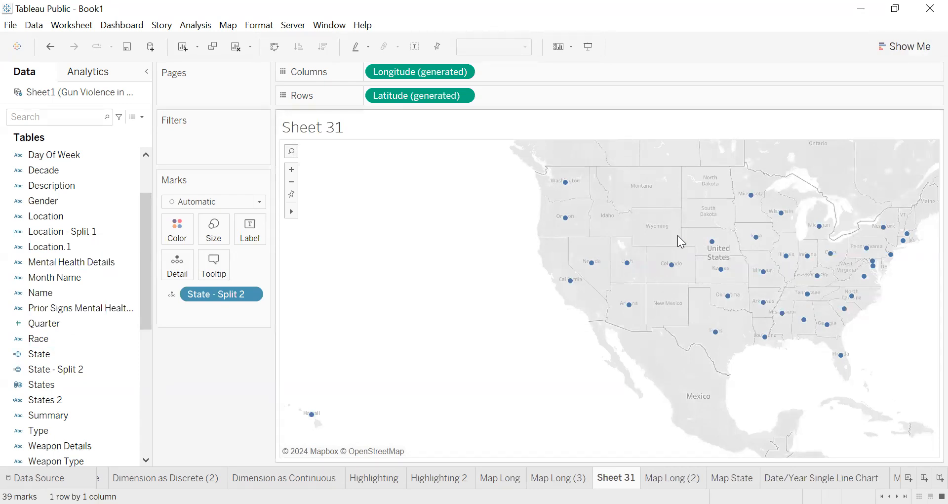
click(196, 26)
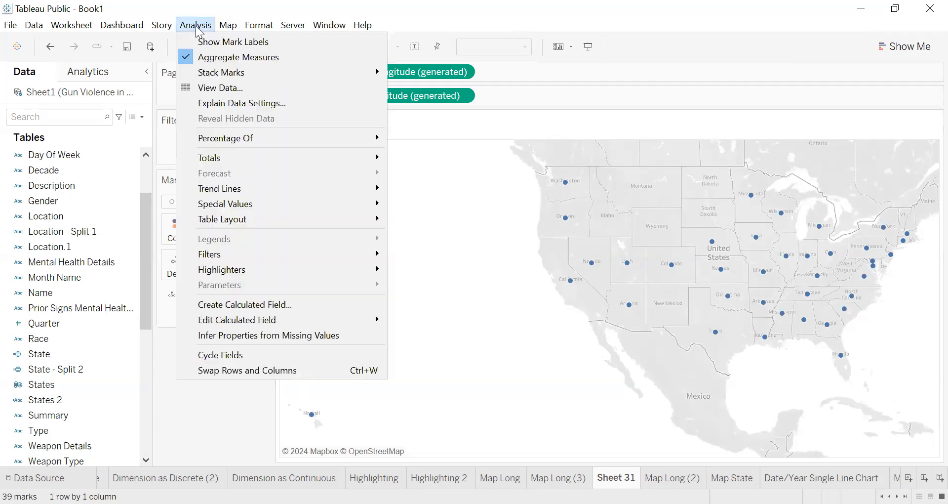
click(231, 57)
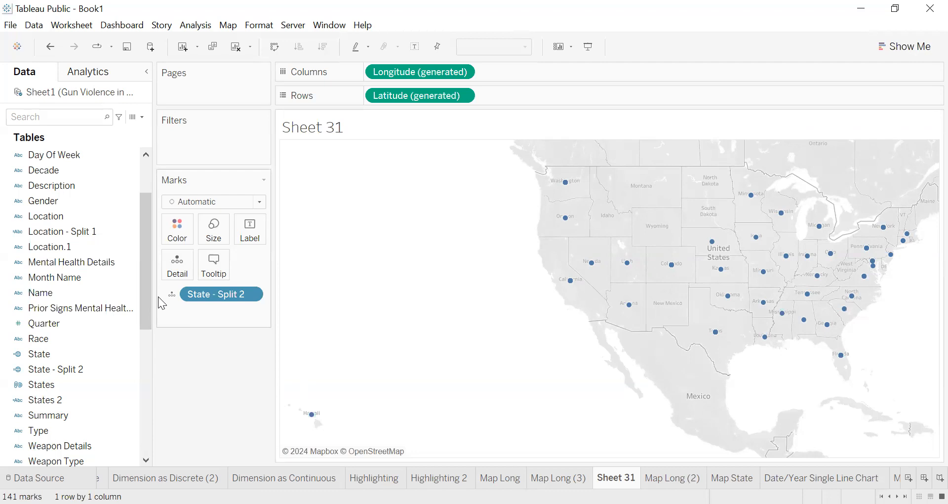
Step: Filter the map by Measure Names, keeping only Fatalities, Injured and Total Victims
drag(148, 297, 143, 425)
click(50, 401)
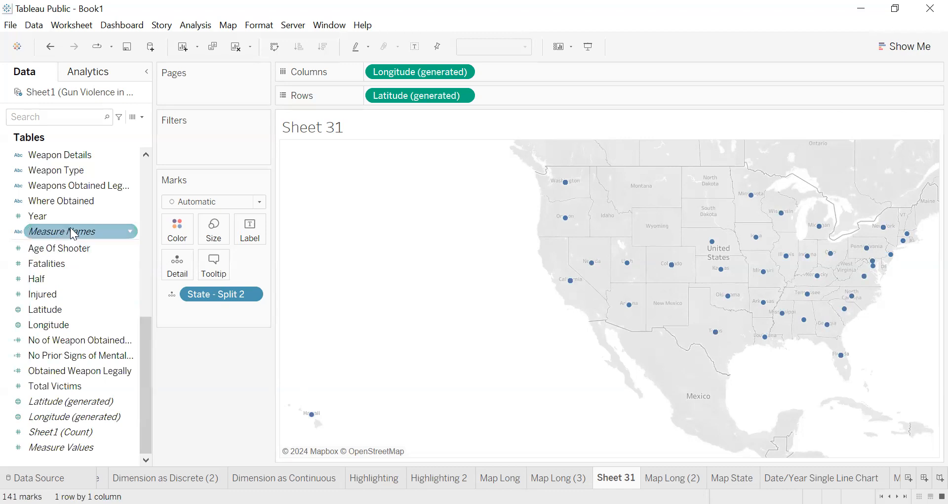
drag(110, 205, 219, 139)
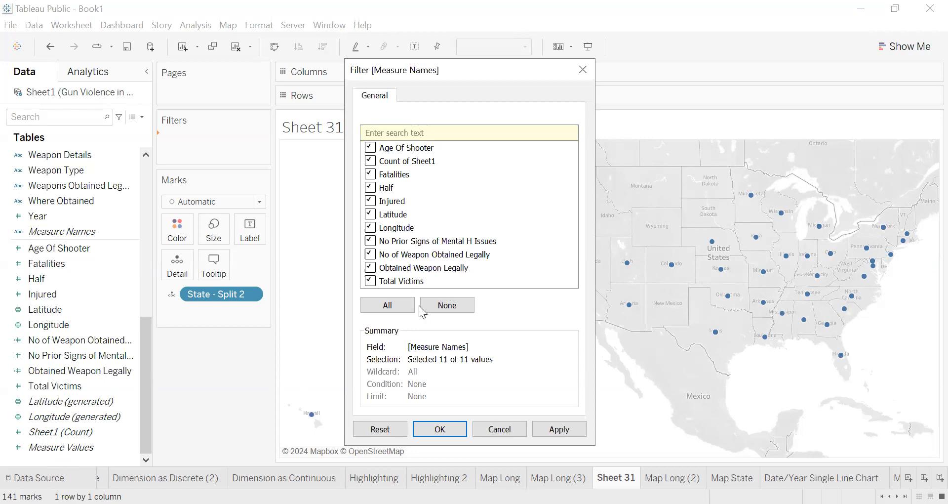
click(451, 306)
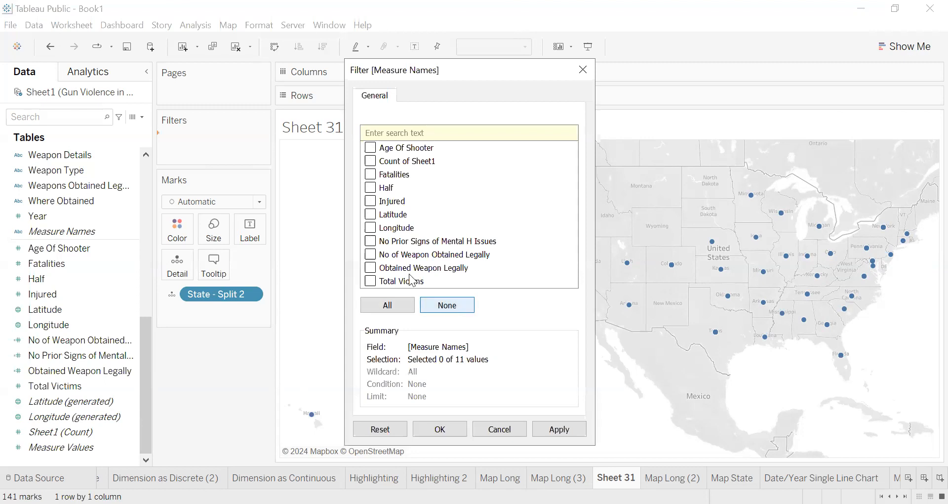
click(371, 176)
click(371, 202)
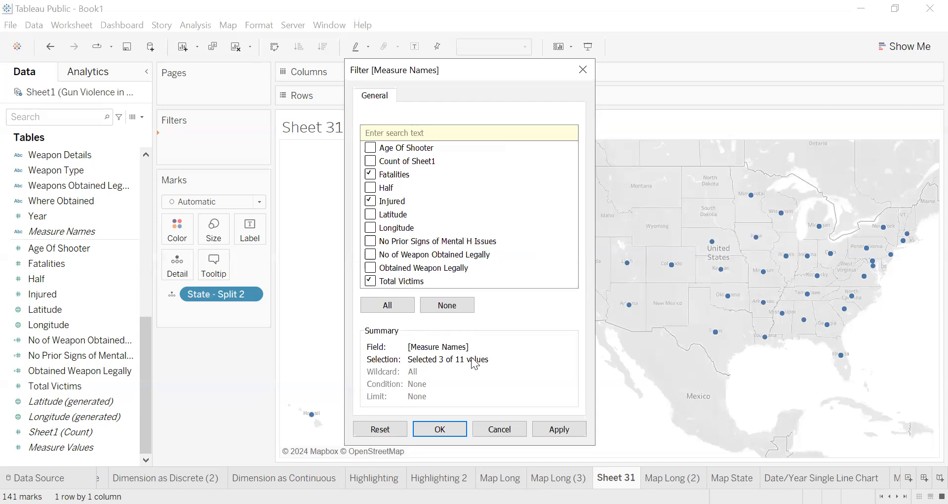
click(557, 433)
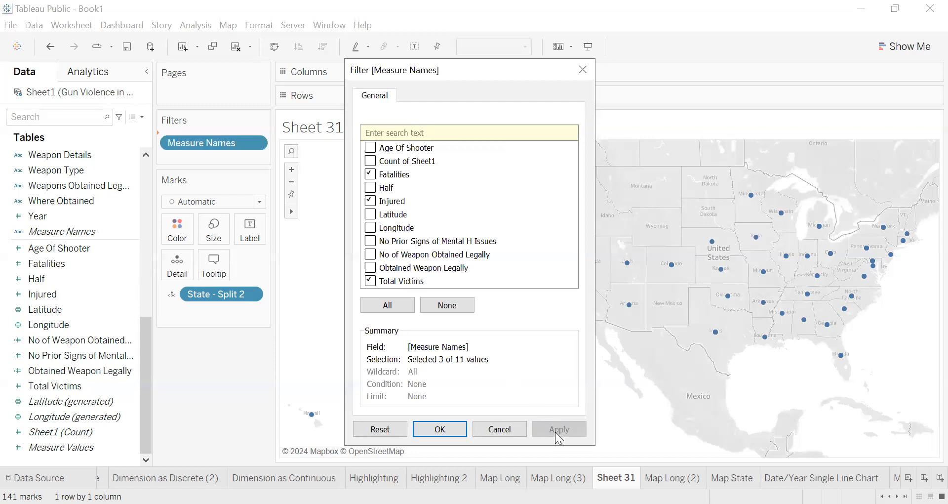
click(440, 429)
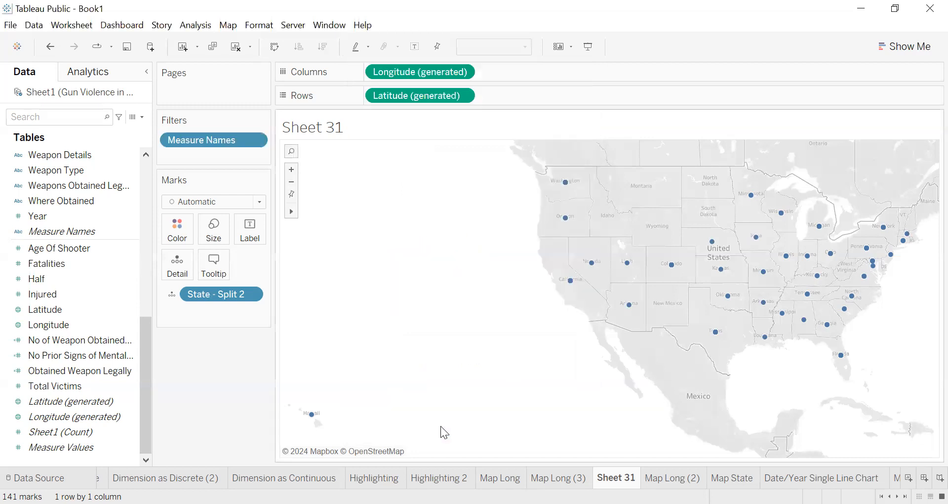
Step: Label the map marks with State - Split 2 and color the states by Measure Values
click(95, 432)
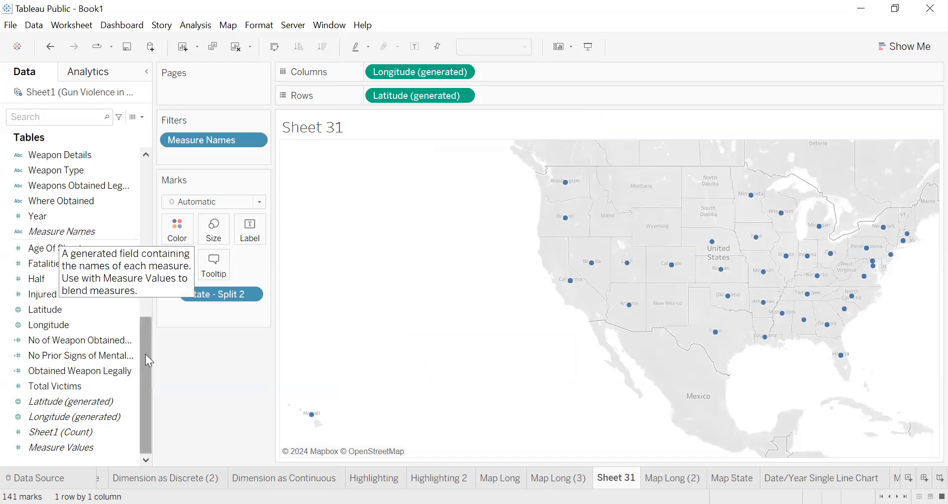
scroll(146, 354, up, 5)
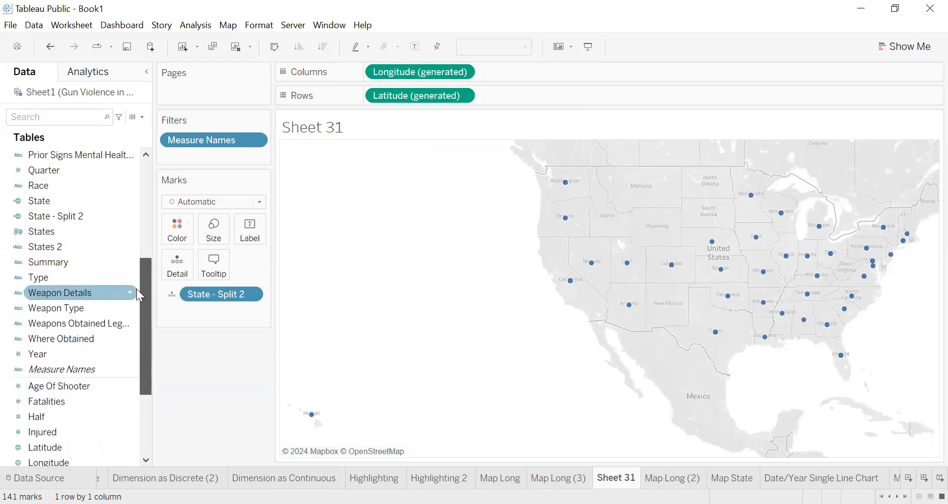
scroll(136, 289, up, 1)
click(59, 230)
drag(59, 230, 241, 225)
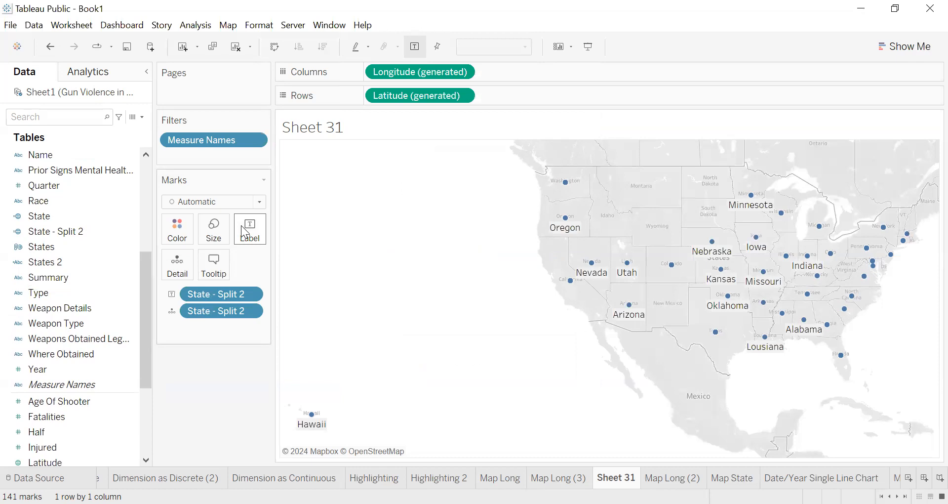
drag(140, 355, 180, 237)
click(72, 448)
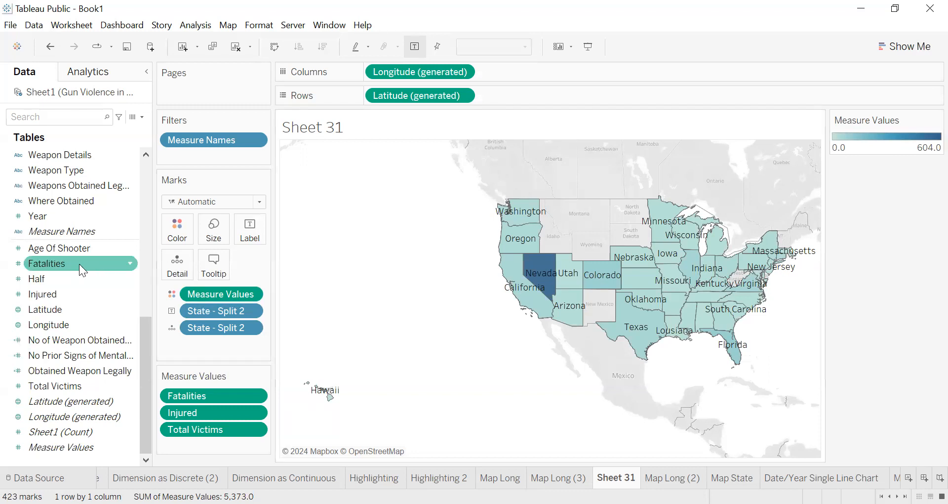
Step: Add the Fatalities, Injured and Total Victims measures to the state labels on the map
click(55, 264)
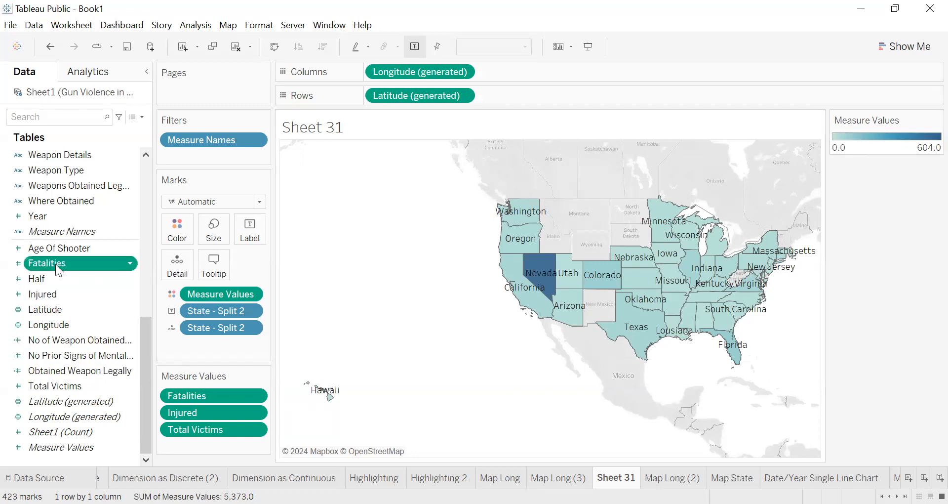
click(56, 261)
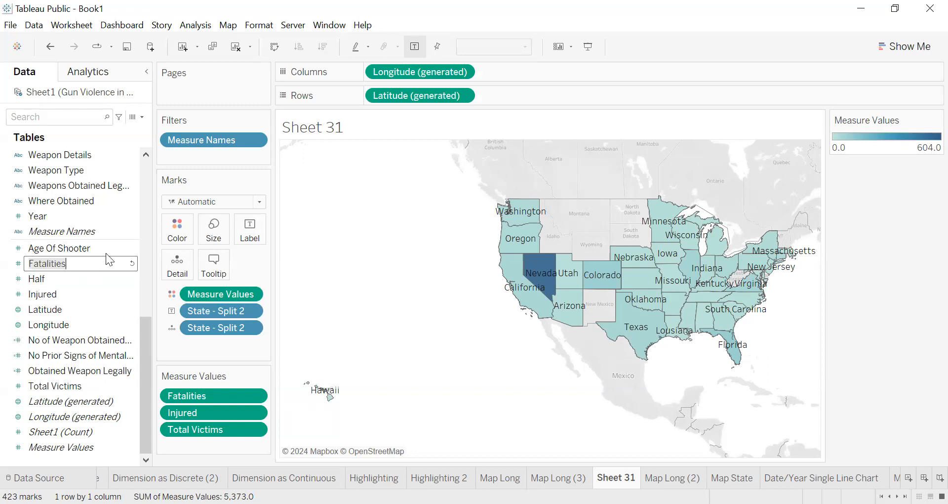
key(Return)
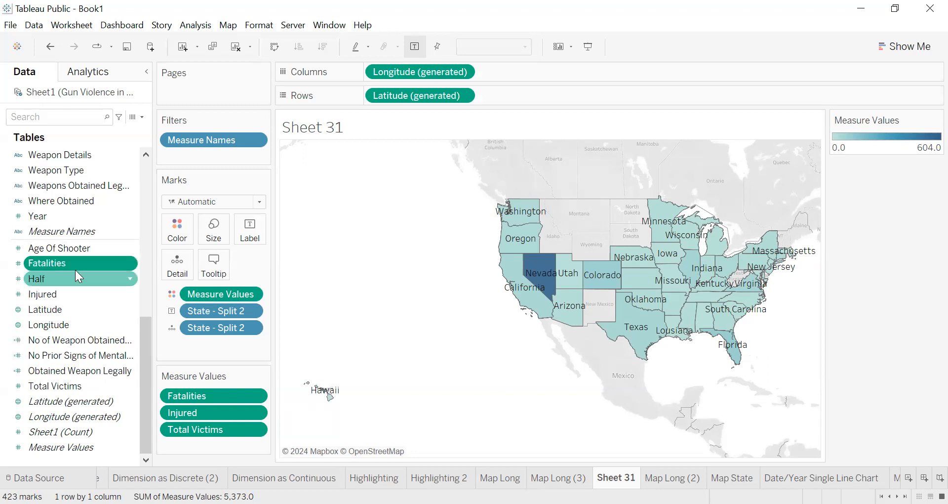
drag(76, 263, 258, 231)
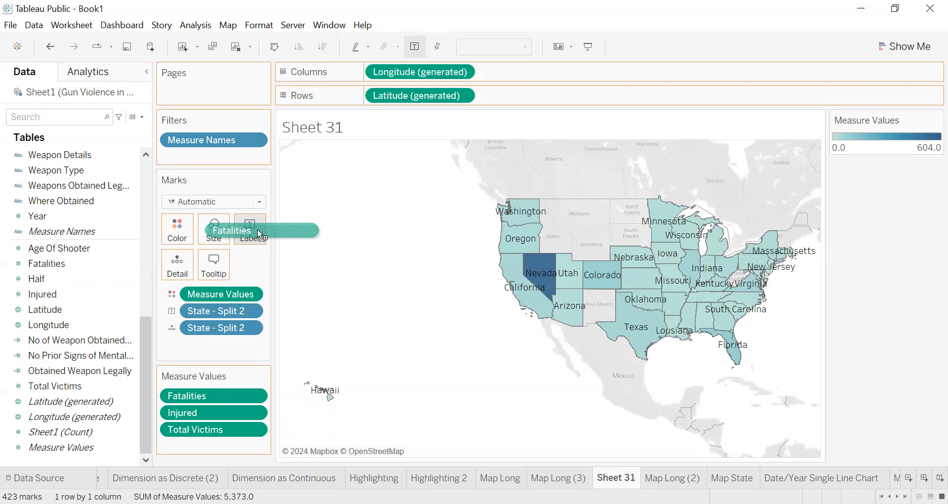
drag(257, 230, 258, 231)
mouse_move(532, 252)
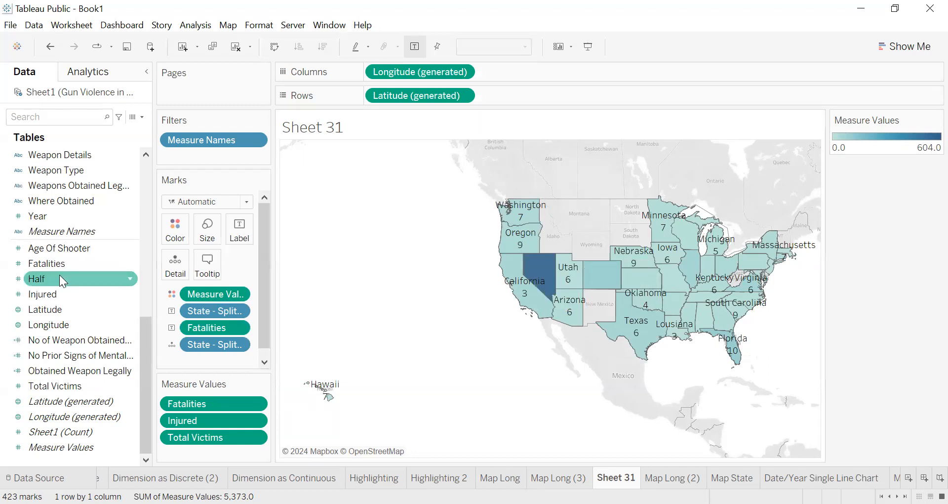
drag(51, 295, 237, 236)
mouse_move(525, 233)
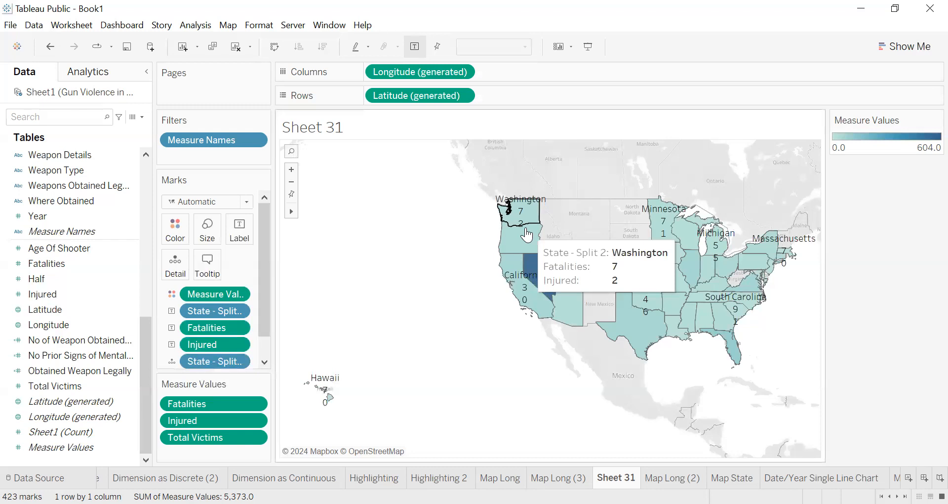
drag(62, 386, 243, 228)
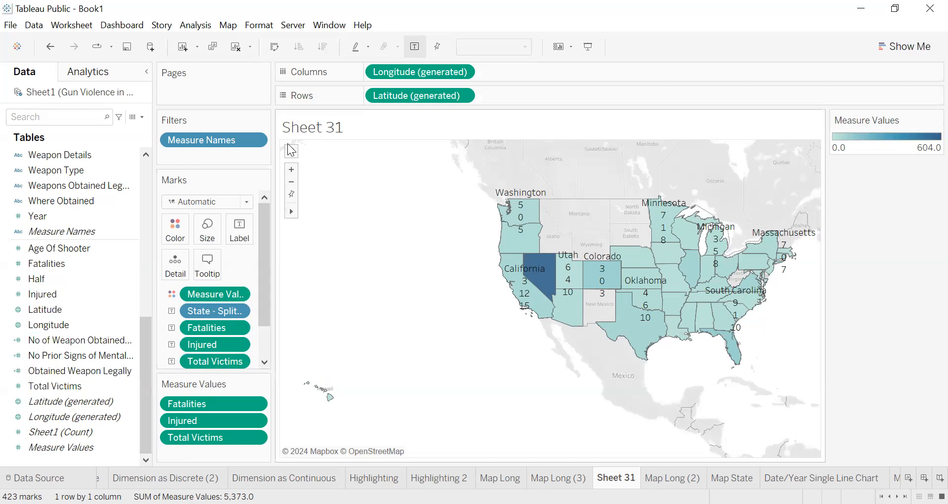
Step: Examine the state labels and victim figures on the map, especially around California and Nevada
click(291, 170)
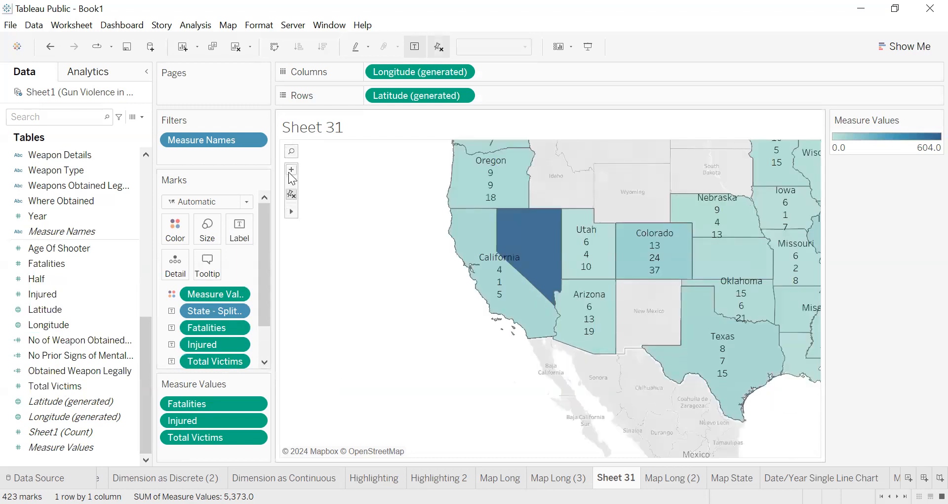
click(914, 46)
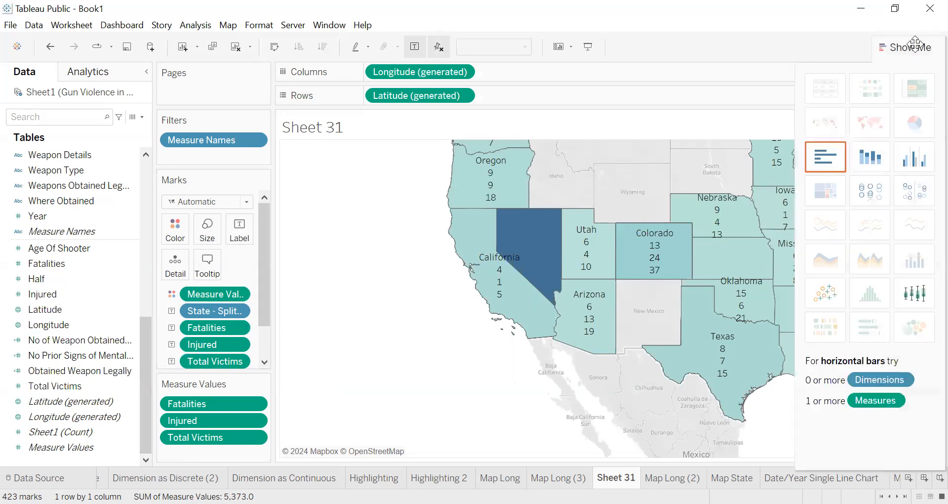
click(915, 45)
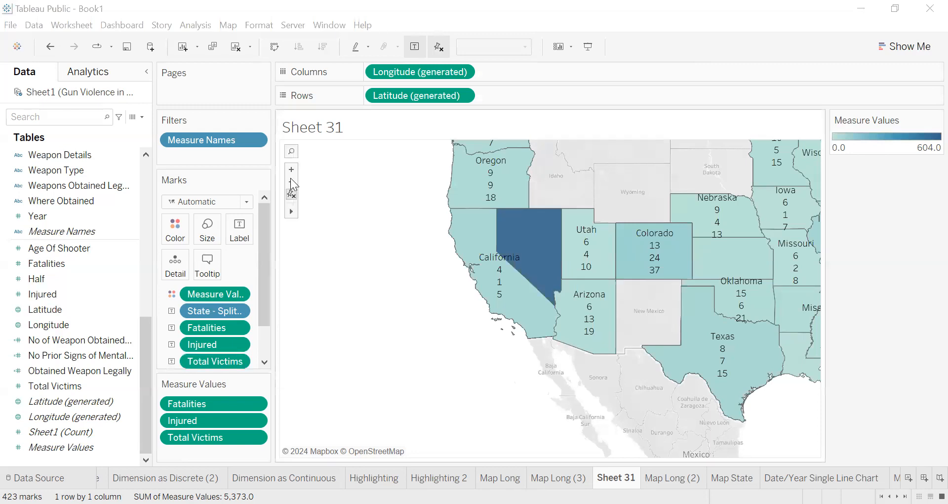
click(292, 170)
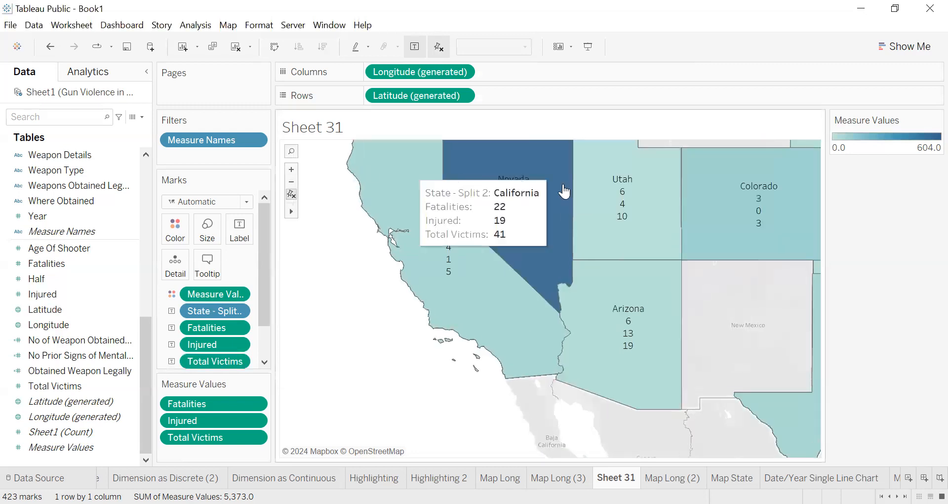
mouse_move(293, 212)
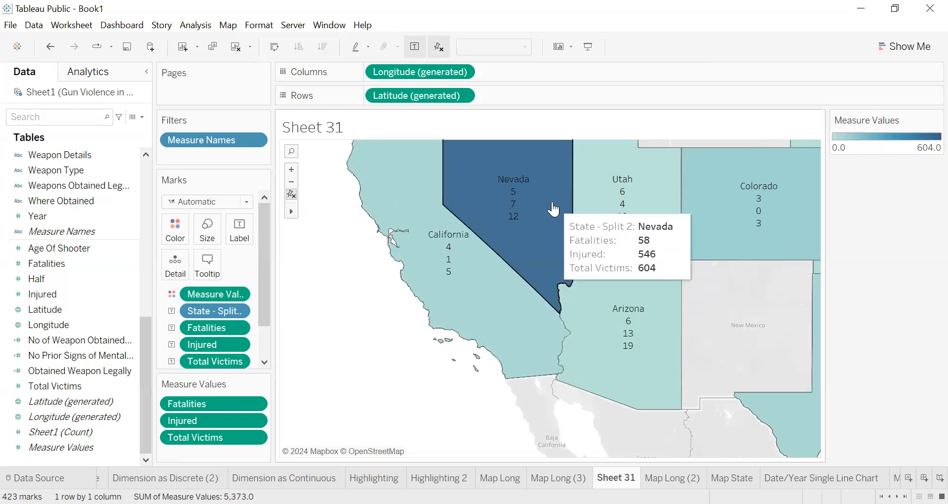
drag(511, 269, 486, 312)
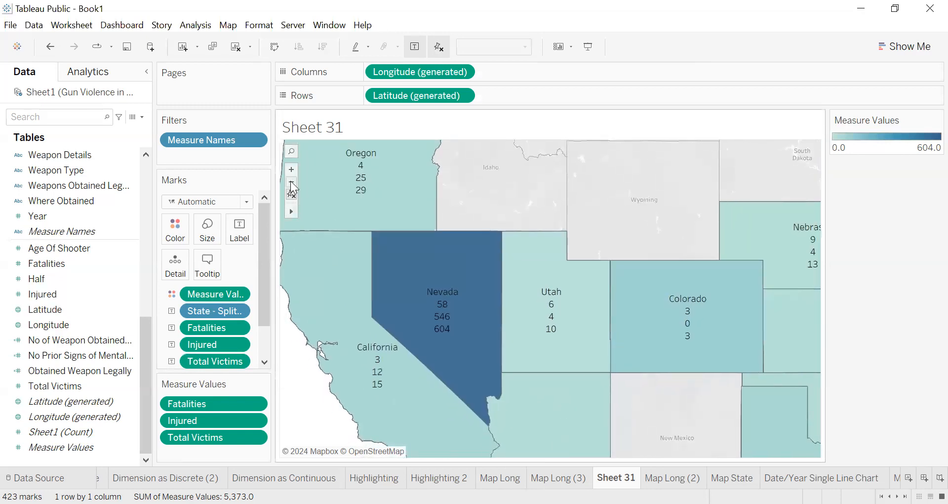
click(292, 182)
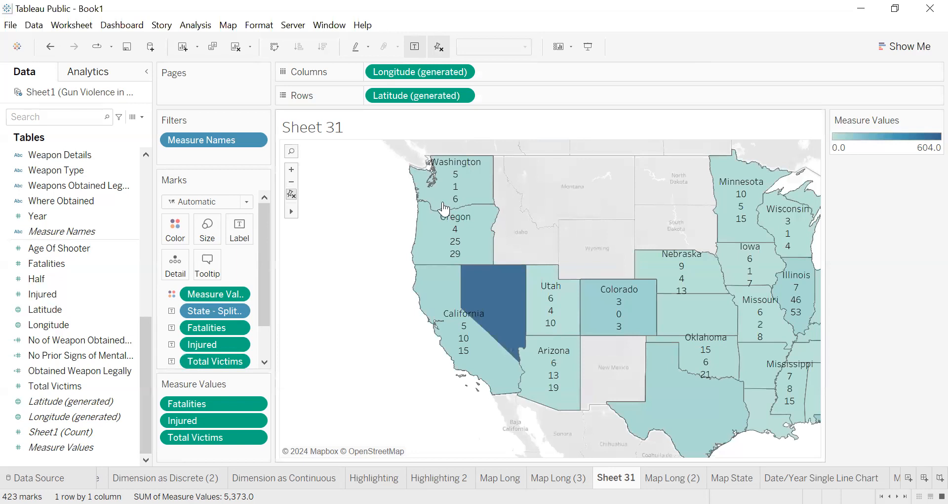
drag(591, 223, 464, 255)
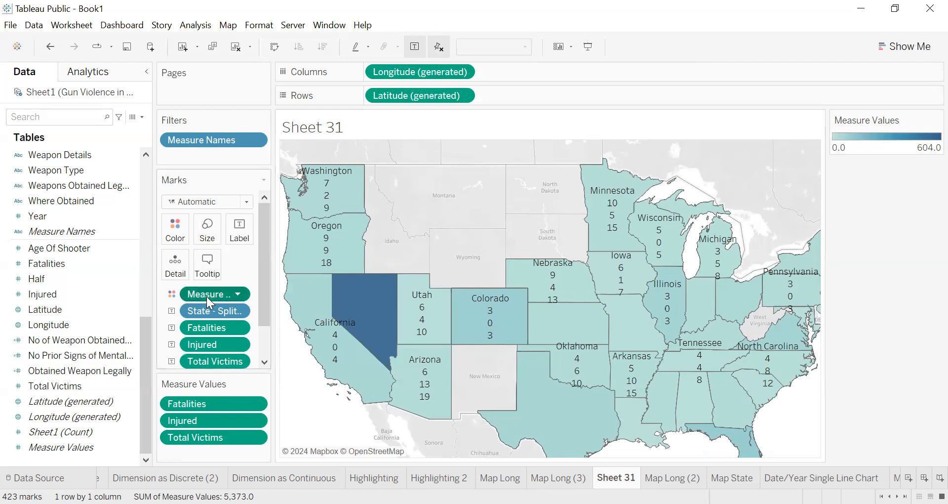
Step: Try the Sunrise-Sunset Diverging palette for the Measure Values colors, and settle on the Red-Gold palette
click(171, 226)
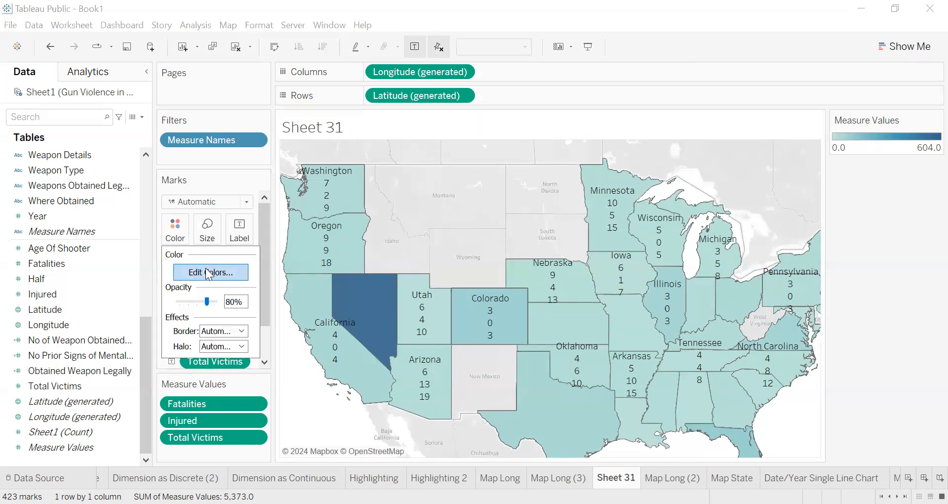
click(208, 274)
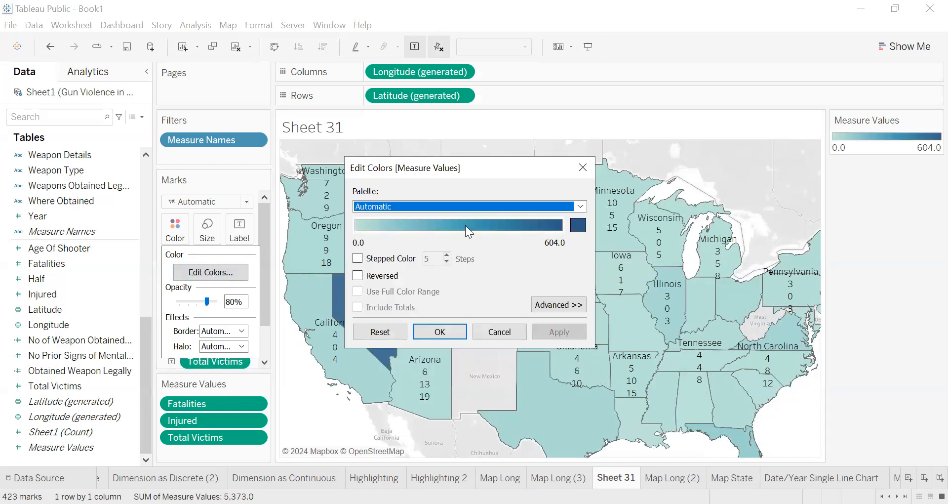
click(580, 208)
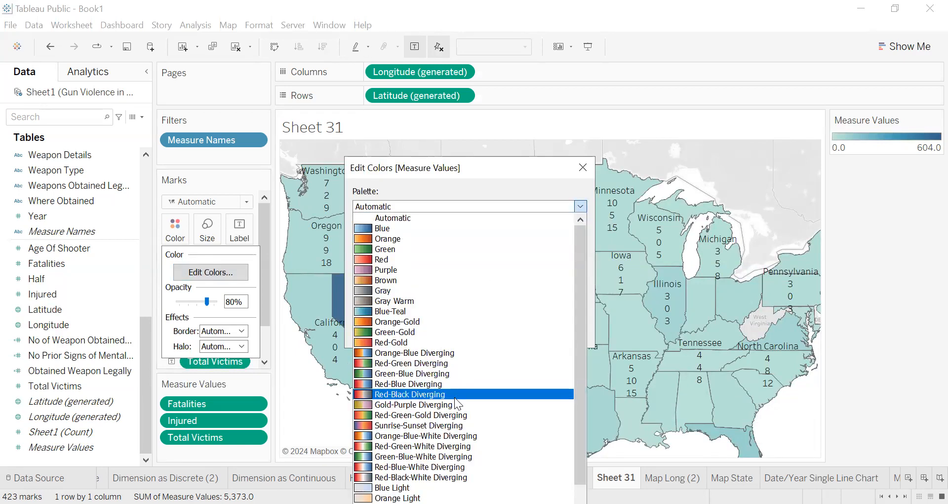
click(457, 426)
click(545, 331)
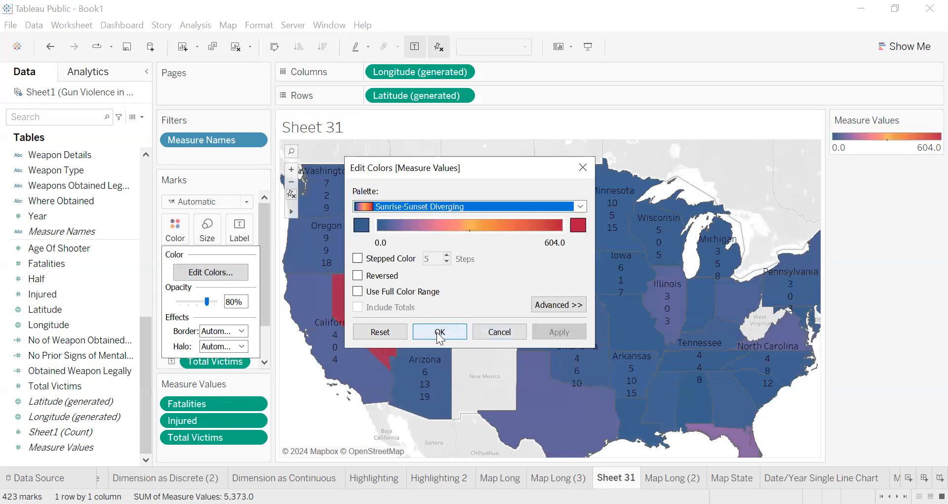
click(581, 207)
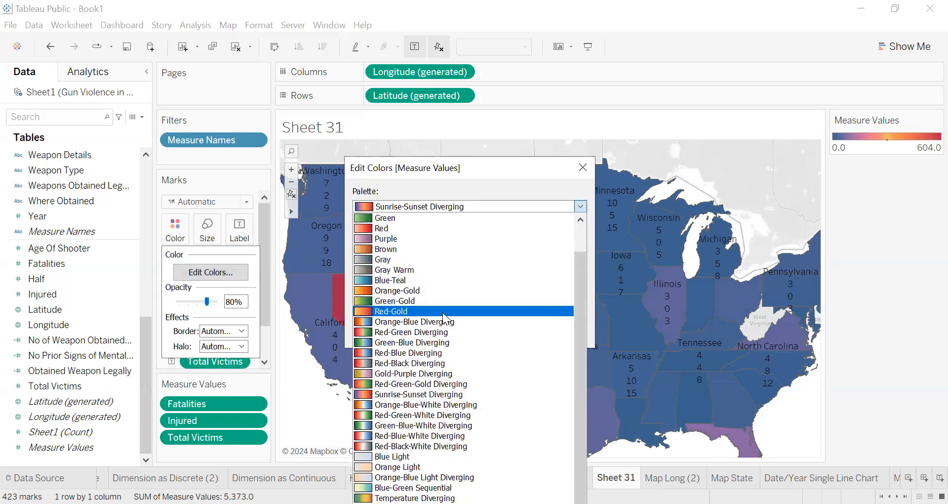
click(443, 311)
click(555, 330)
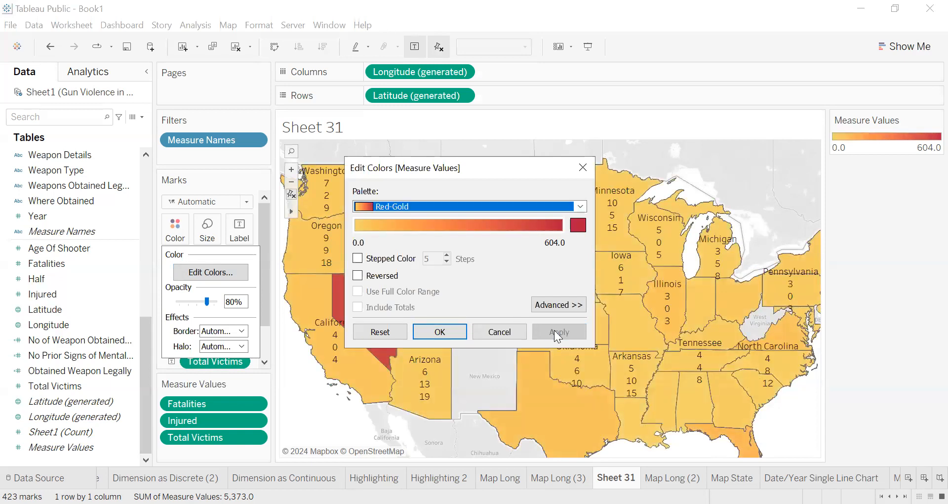
click(435, 330)
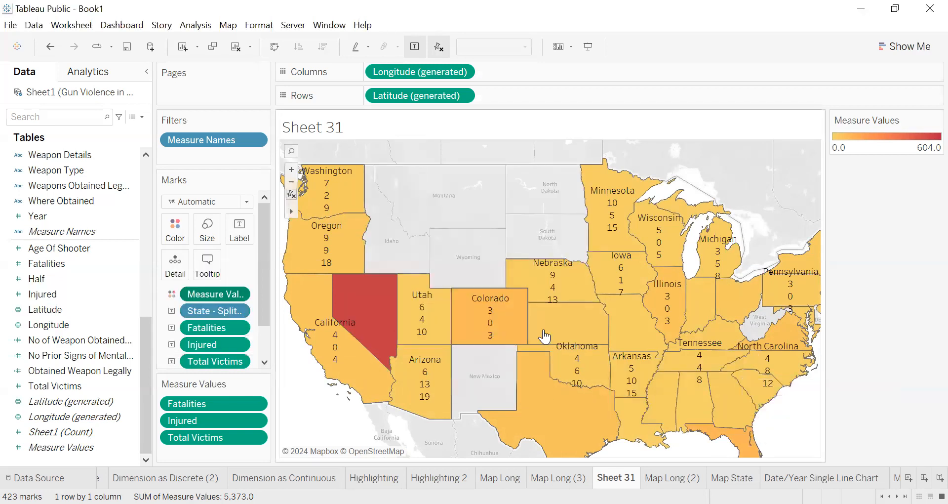
Step: Duplicate the Sheet 31 map worksheet
mouse_move(648, 374)
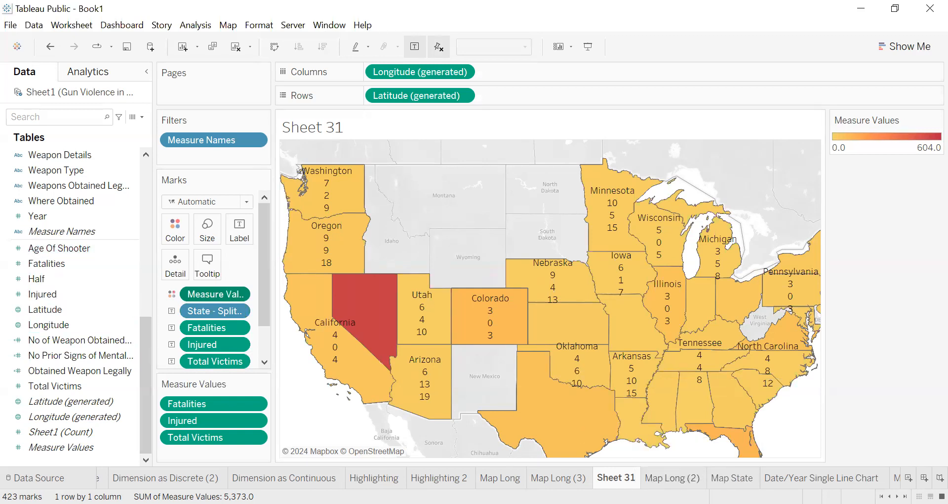
right_click(614, 477)
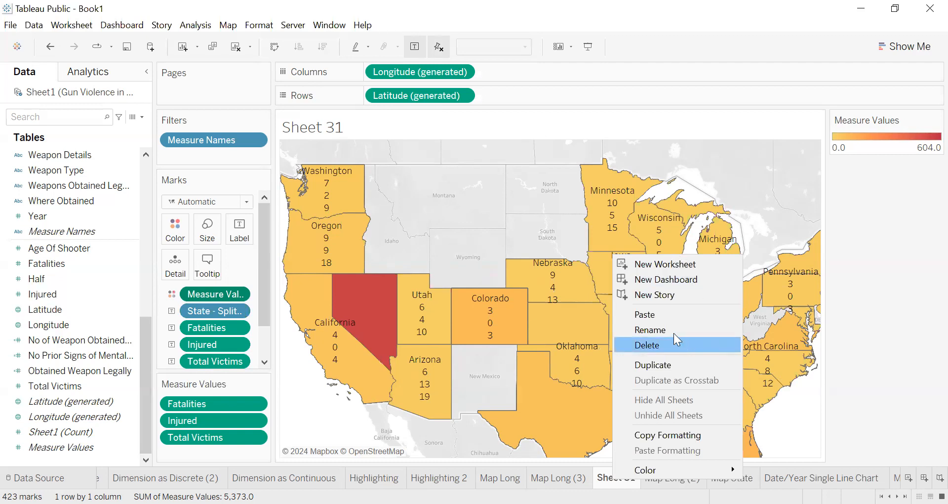
click(668, 366)
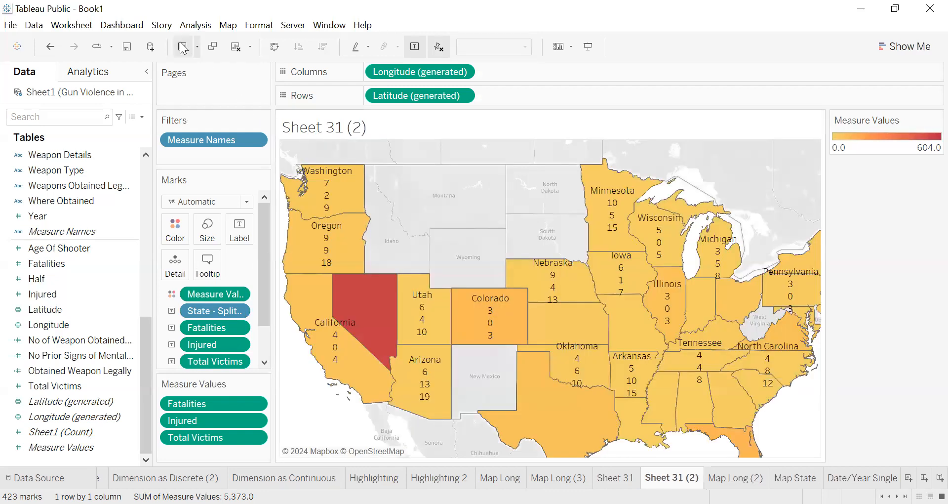
Step: Create a new worksheet and build a symbol map from the Latitude and Longitude measures
click(182, 47)
click(183, 47)
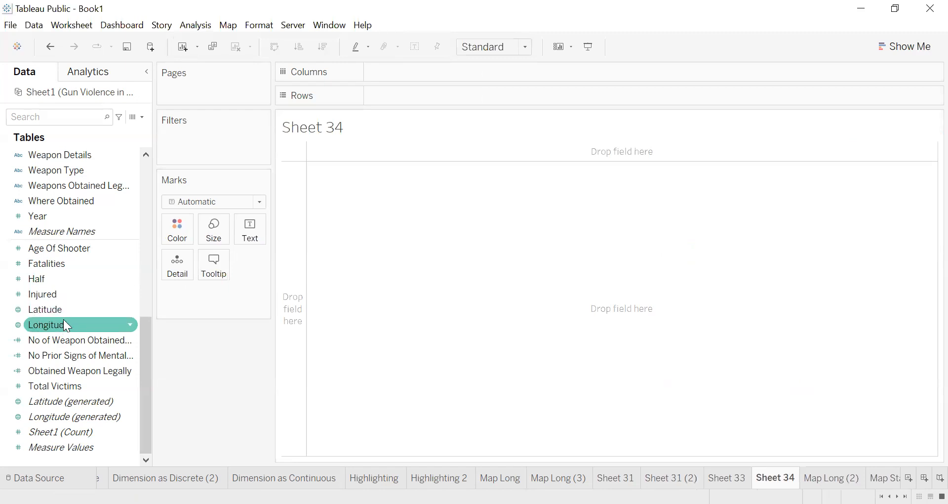
key(Up)
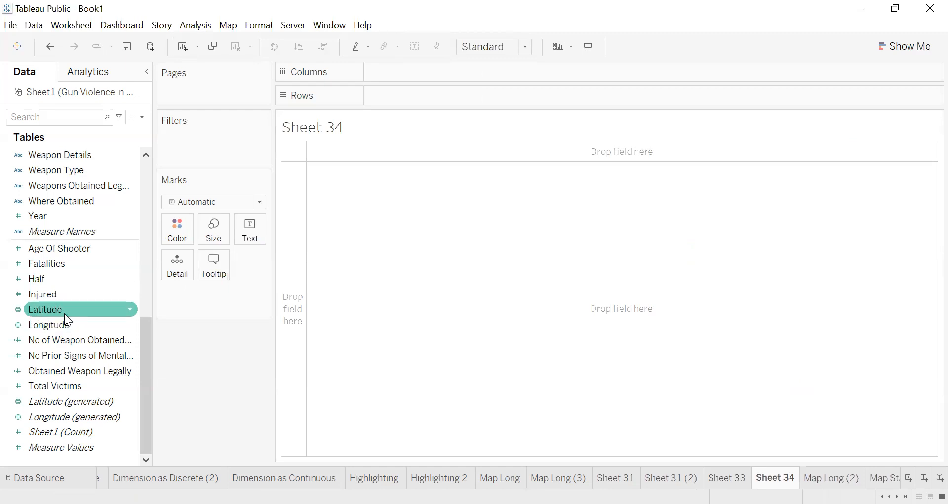
click(64, 313)
ctrl+click(69, 324)
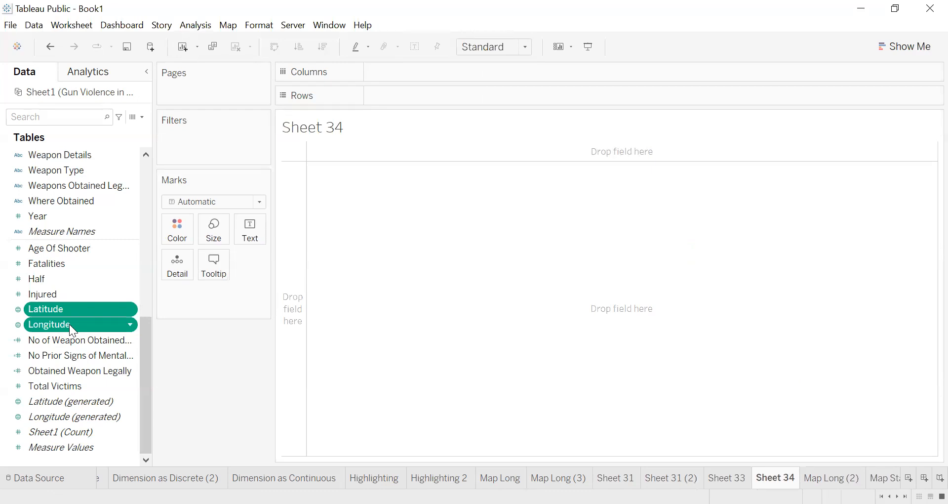
click(902, 45)
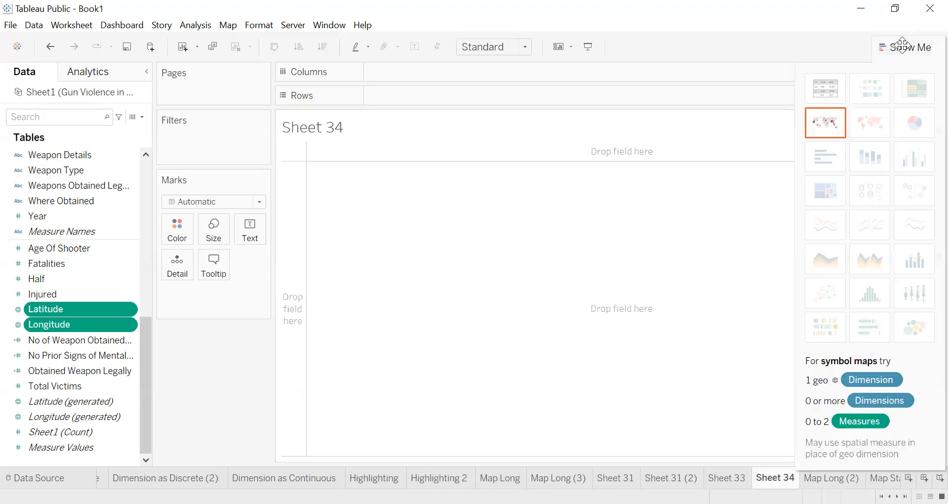
click(829, 128)
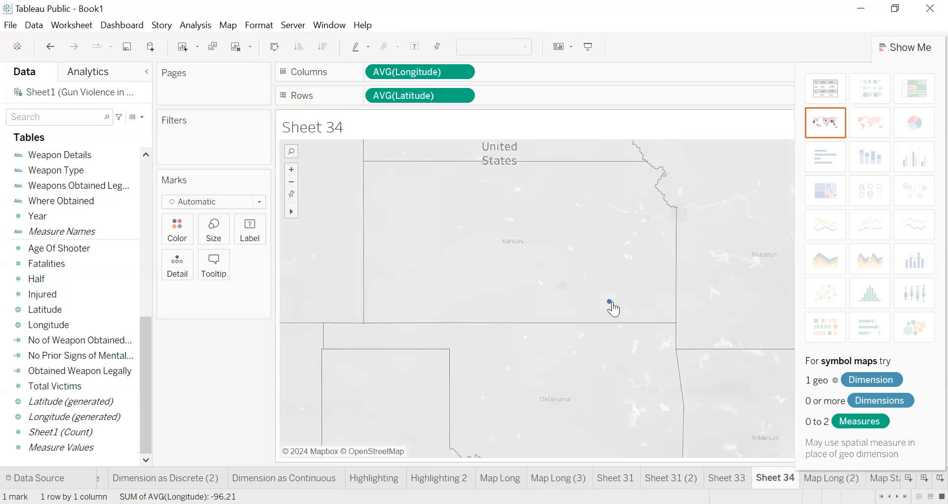
Step: Turn off Aggregate Measures so every incident is plotted as its own point on the map
click(201, 27)
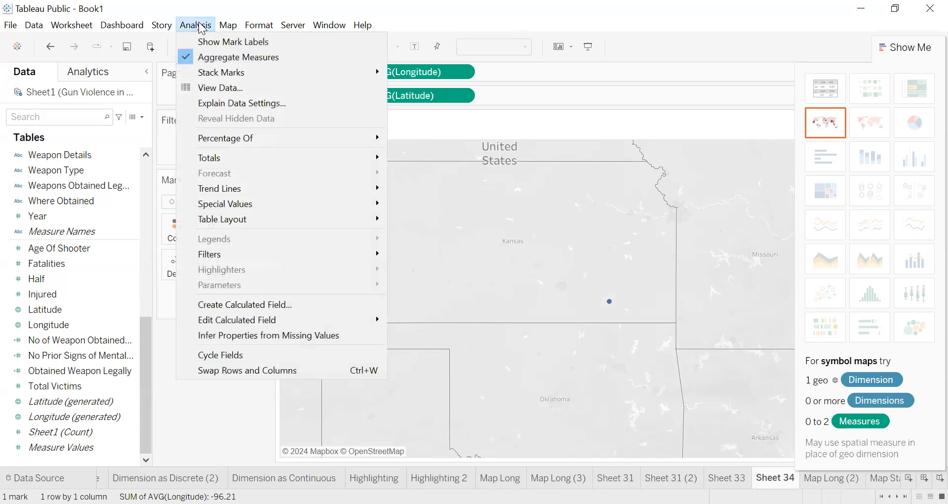
click(220, 58)
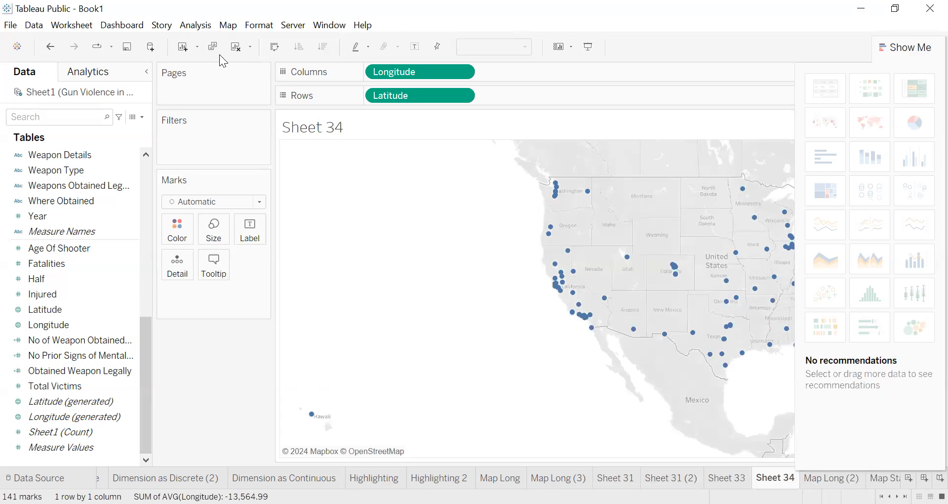
click(907, 42)
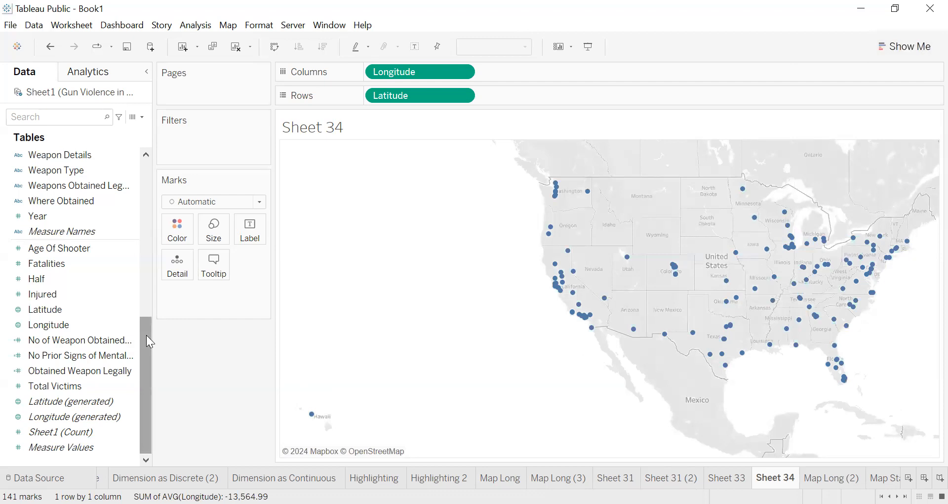
Step: Label the map points with the State - Split 2 field
drag(145, 333, 138, 252)
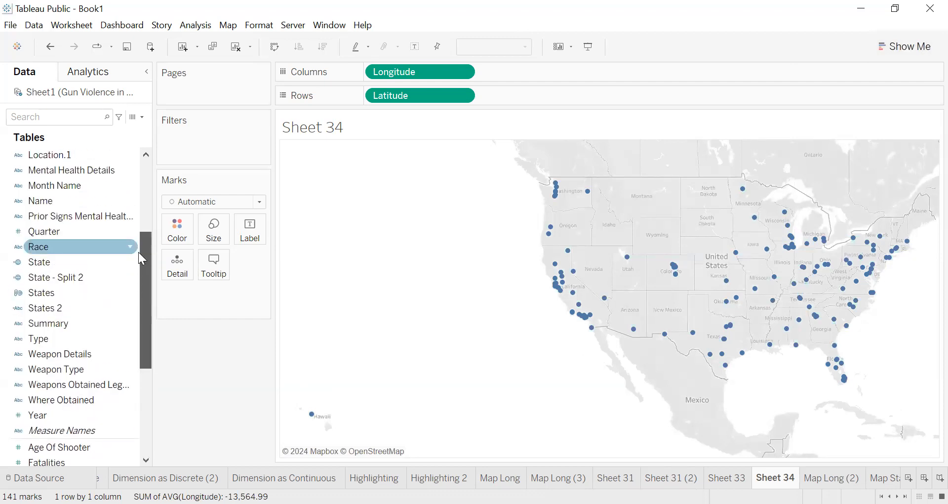
click(42, 273)
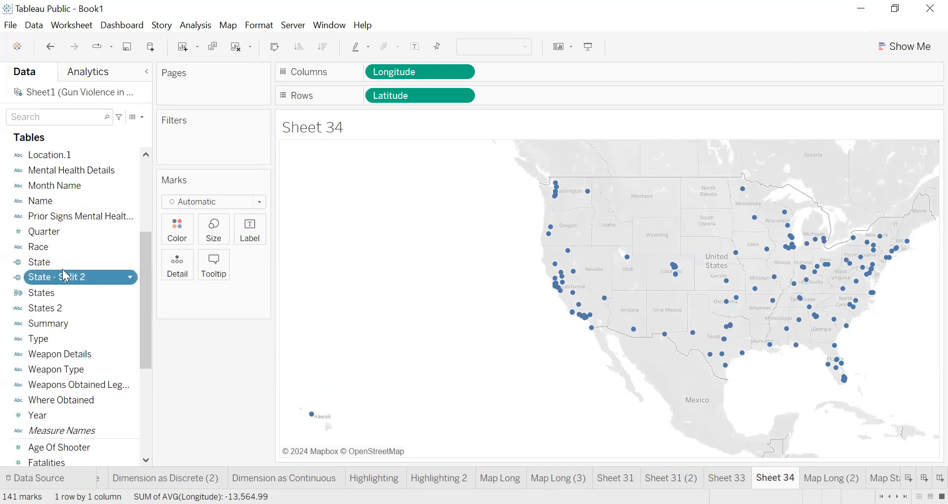
drag(243, 235, 244, 234)
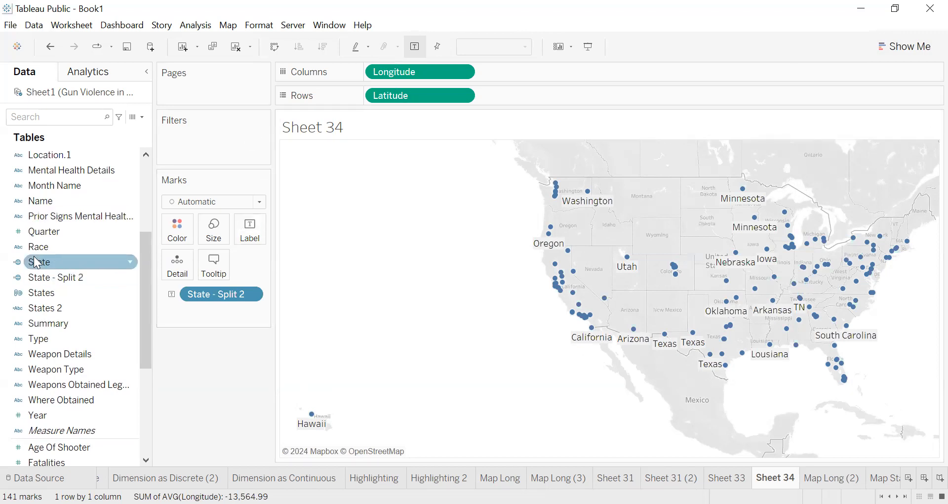
Step: Duplicate the Date/Year Single Line Chart worksheet and clear the copy
click(831, 476)
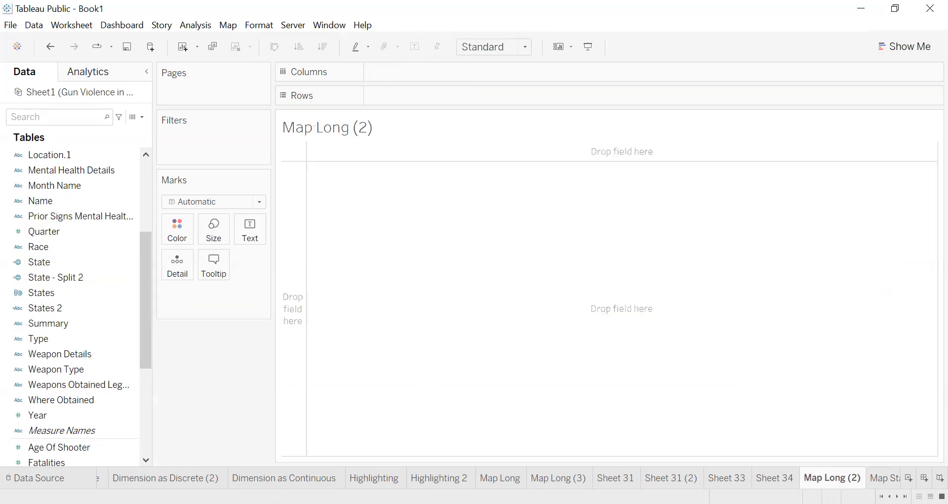
click(898, 496)
click(897, 496)
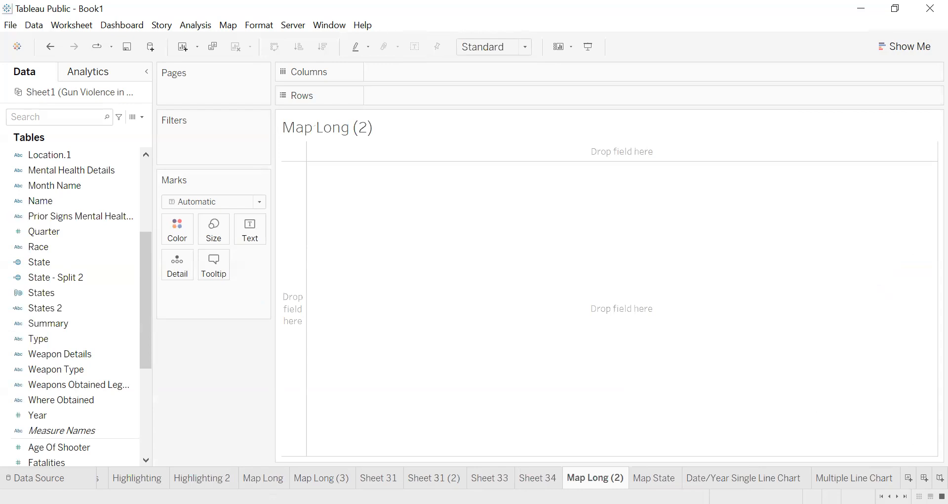
click(743, 478)
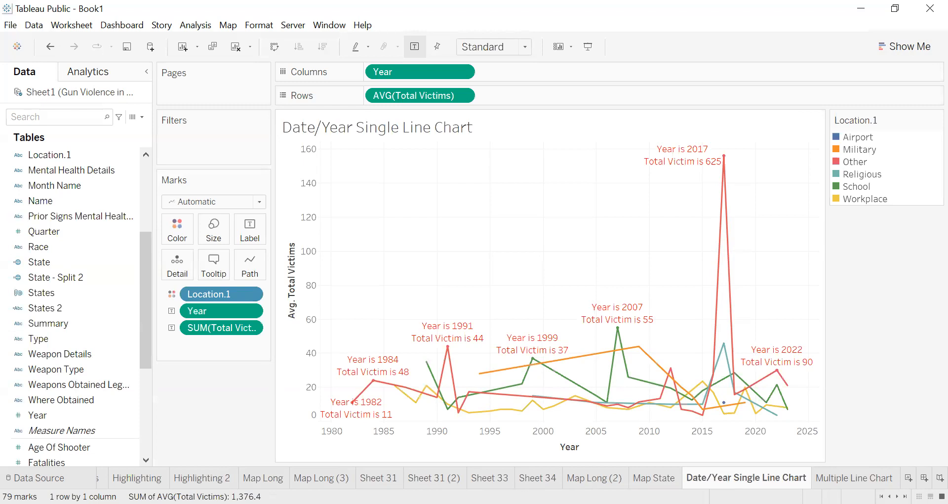
right_click(715, 478)
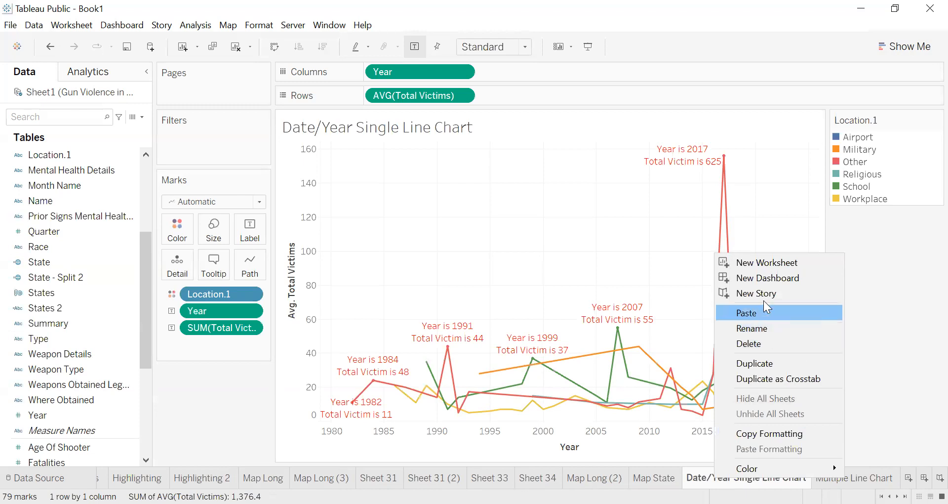
click(775, 363)
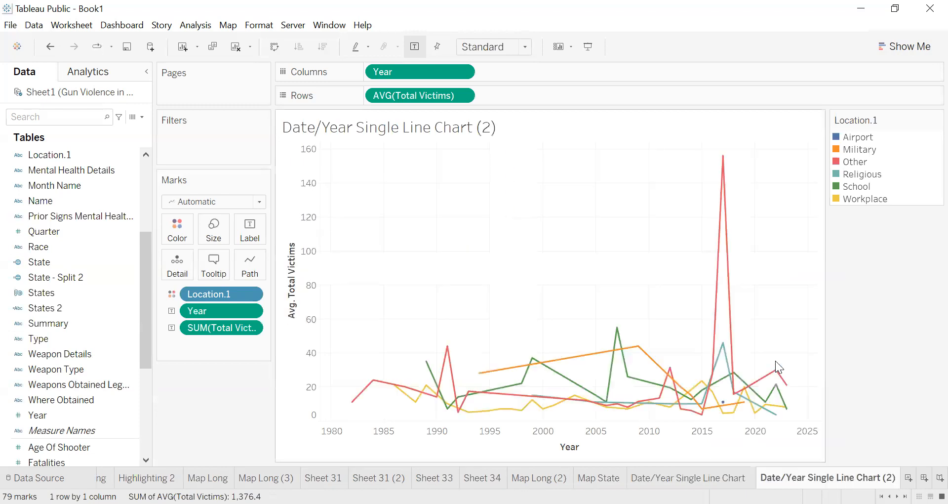
click(234, 48)
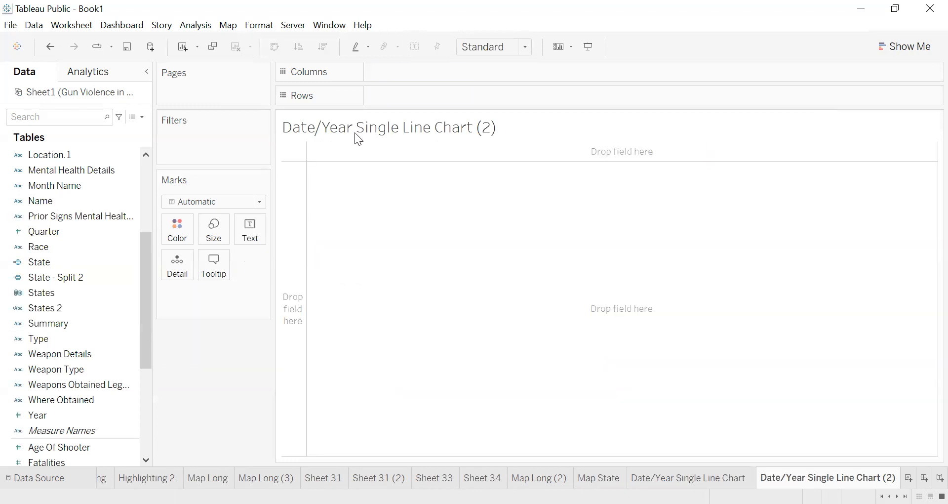
Step: Check the original Date/Year Single Line Chart, and place Year on Columns in its cleared copy
click(903, 46)
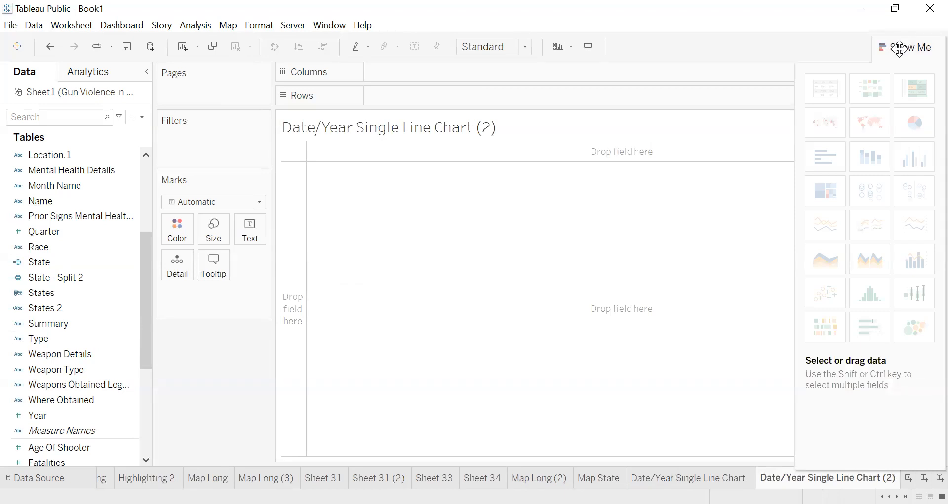
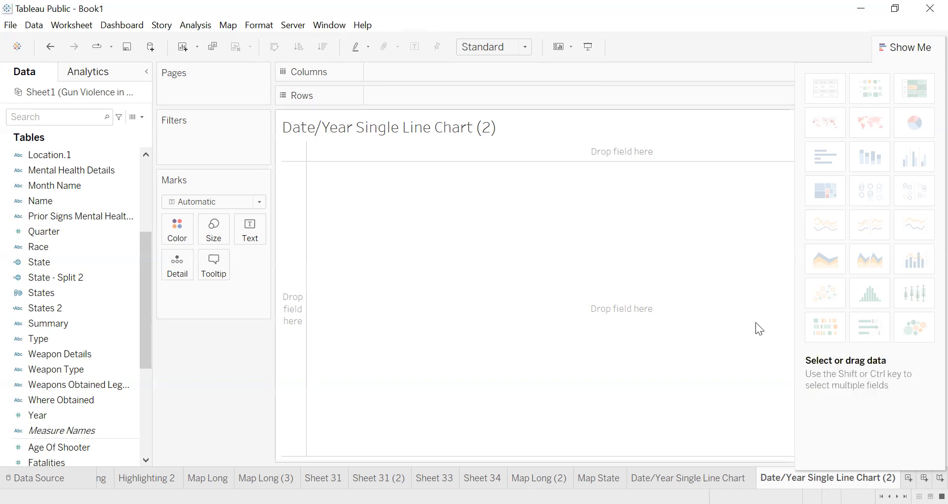
click(683, 478)
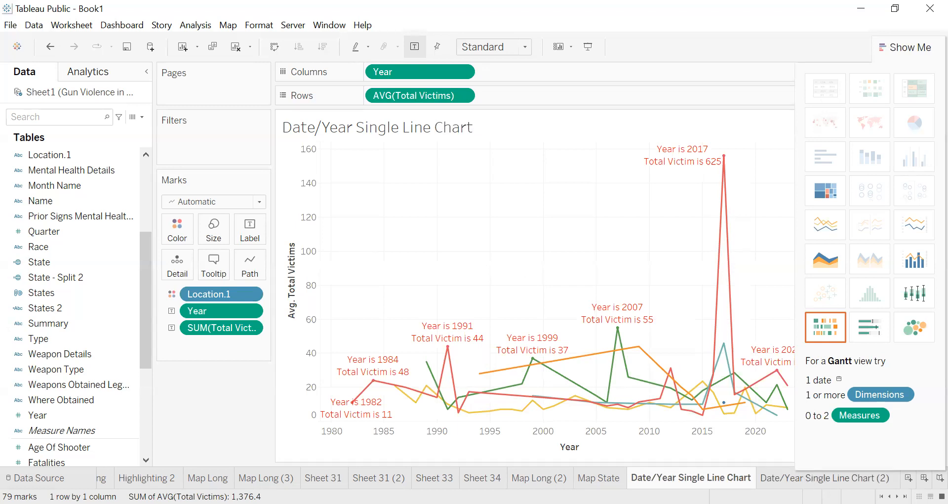
click(824, 478)
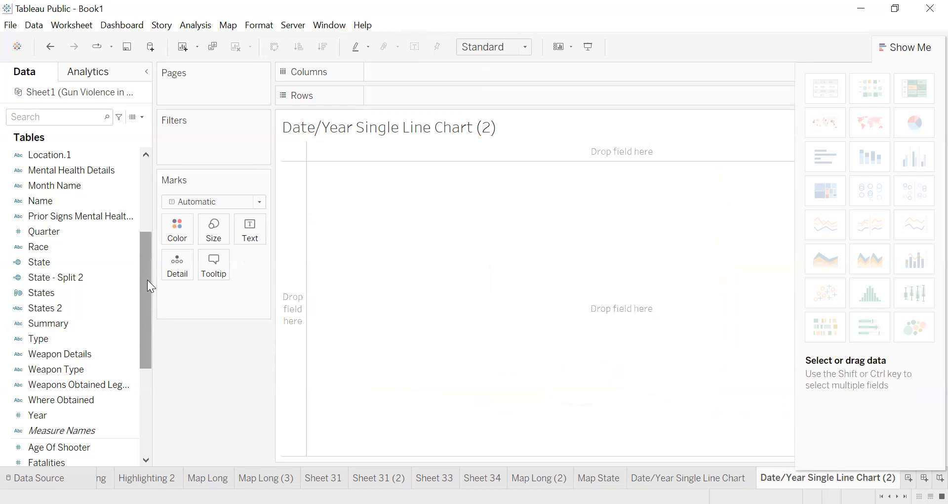
drag(147, 279, 141, 181)
click(115, 201)
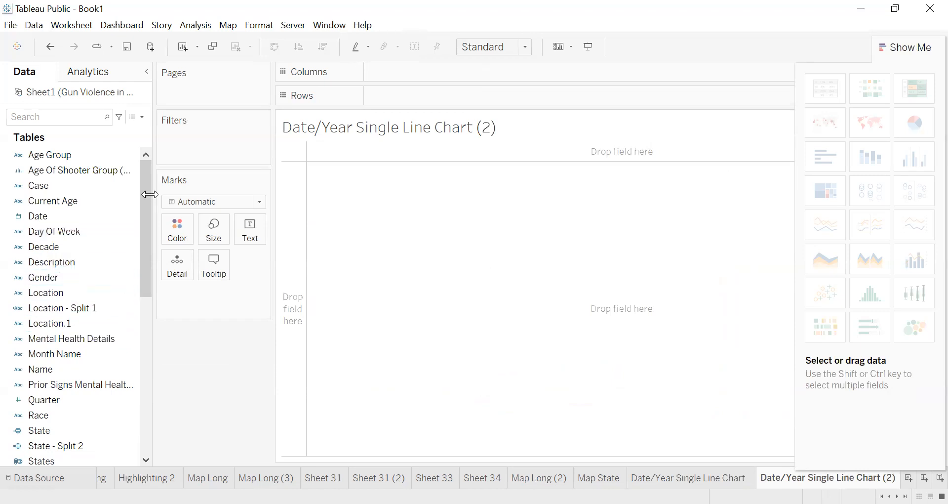
drag(144, 262, 148, 314)
mouse_move(37, 322)
mouse_down()
mouse_move(63, 322)
mouse_move(54, 311)
mouse_move(420, 93)
mouse_move(401, 73)
mouse_up()
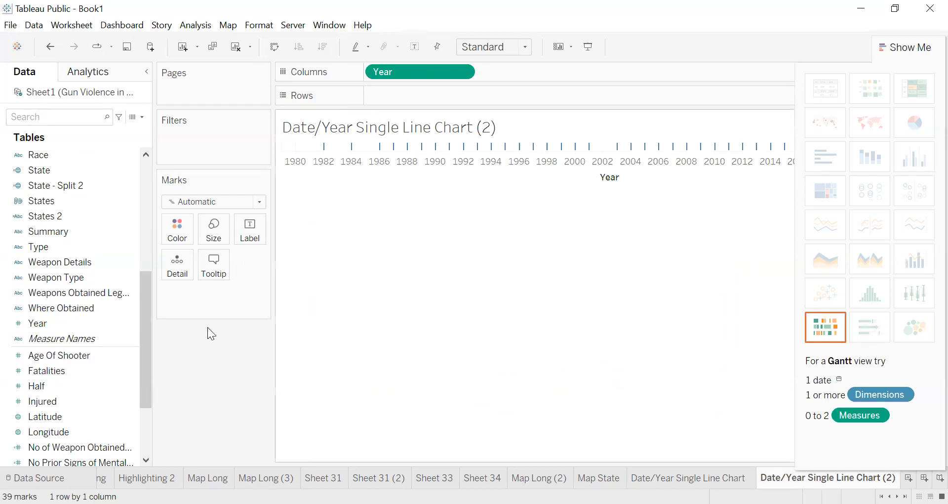
Step: Place Total Victims on Rows to draw a line of total victims by year
drag(143, 333, 141, 393)
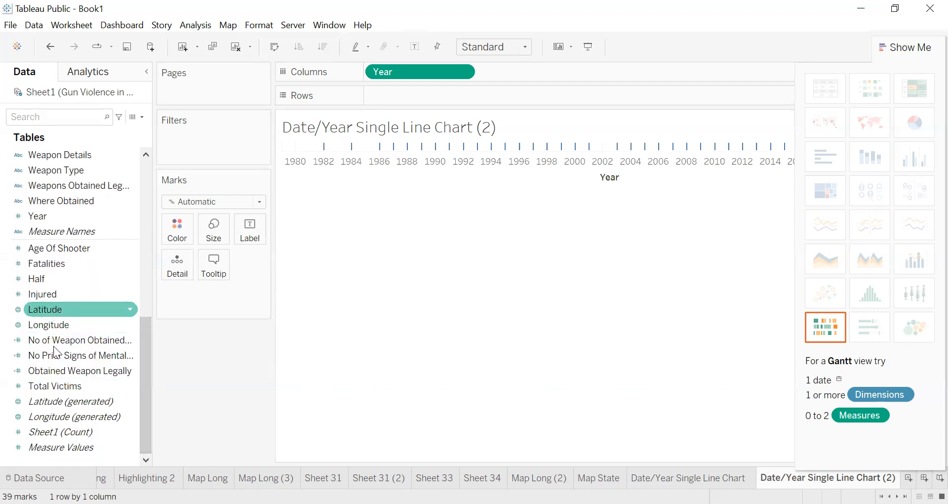
drag(49, 387, 412, 105)
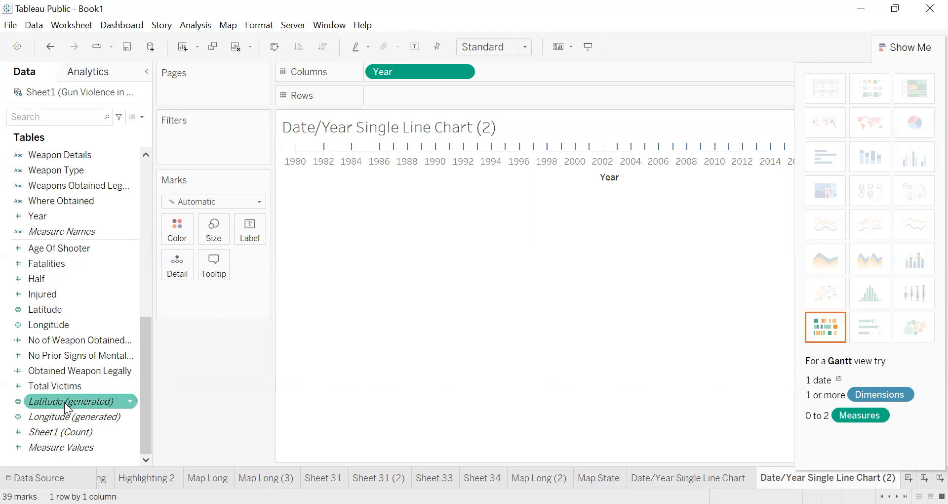
mouse_move(59, 382)
mouse_down()
mouse_move(425, 99)
mouse_move(418, 97)
mouse_up()
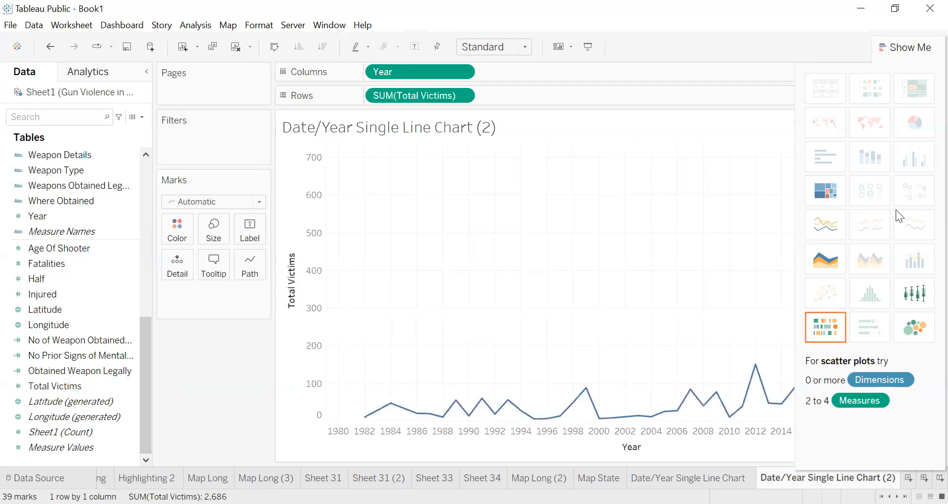
click(902, 54)
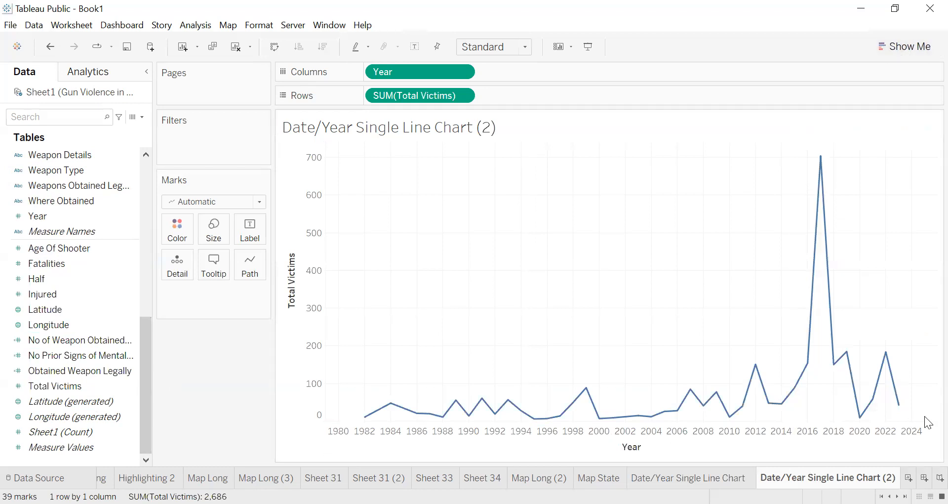
Step: Try SUM(Total Victims) on Rows as Discrete, and return it to Continuous
click(465, 97)
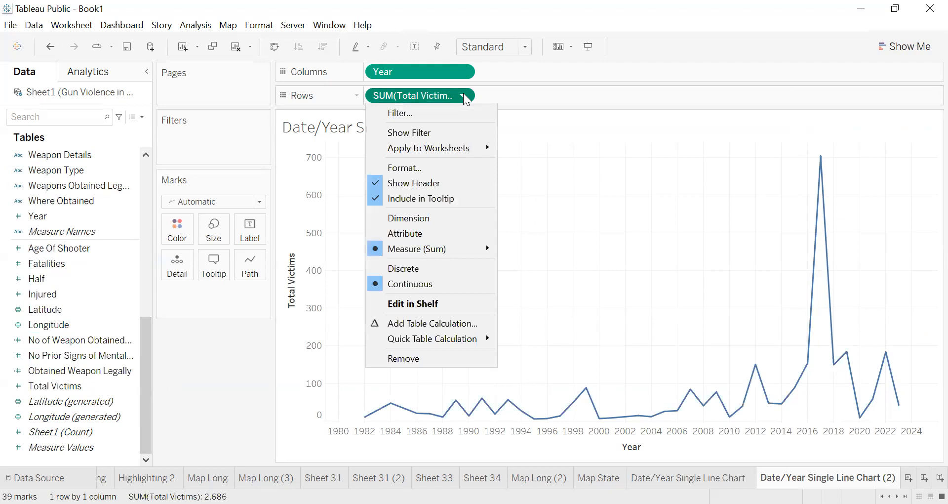
click(429, 270)
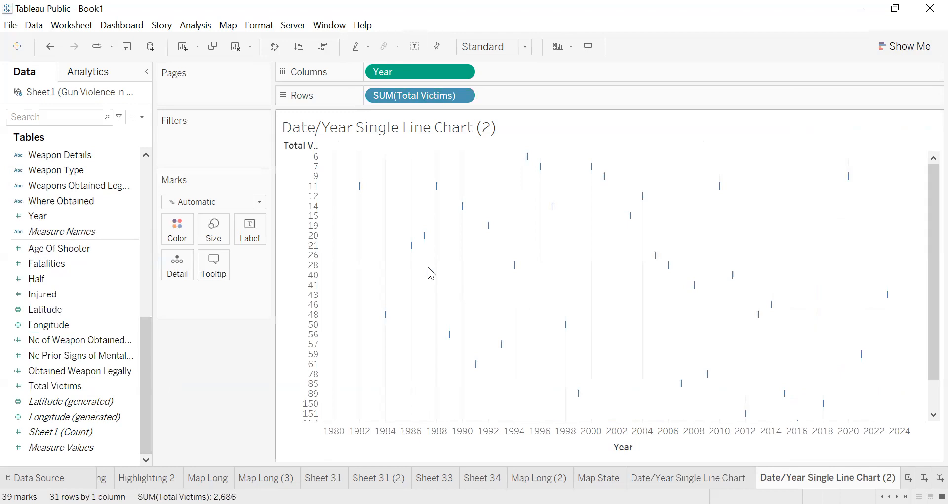
click(467, 100)
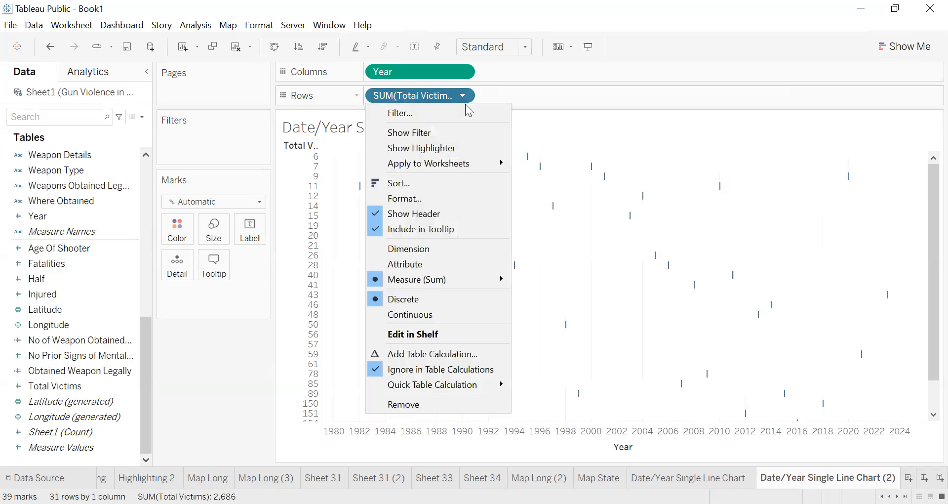
click(446, 315)
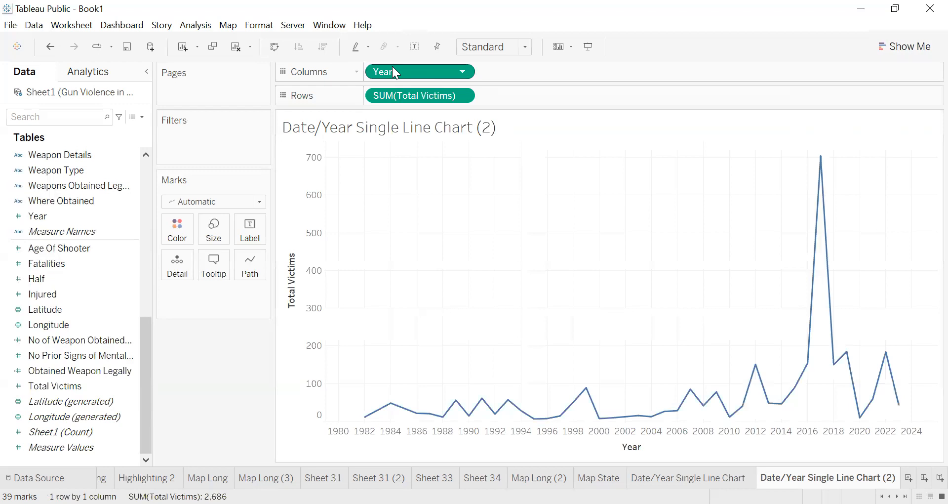
click(462, 97)
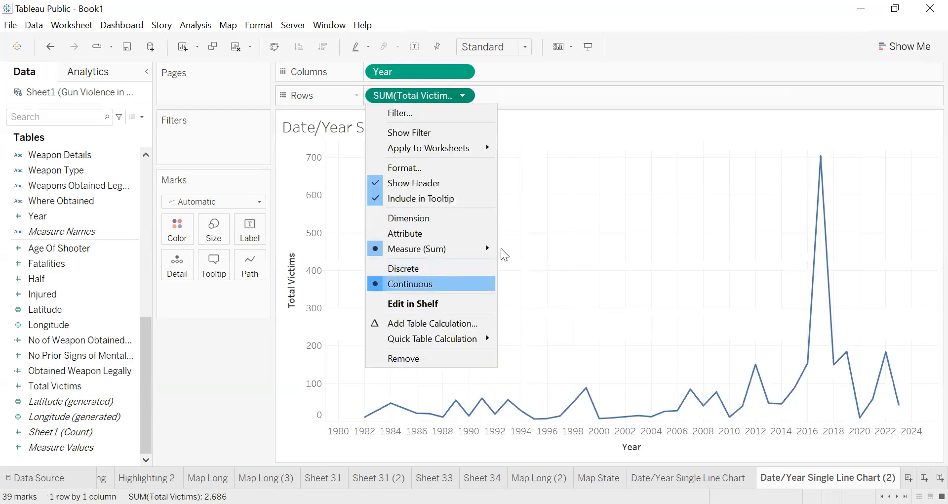
click(665, 175)
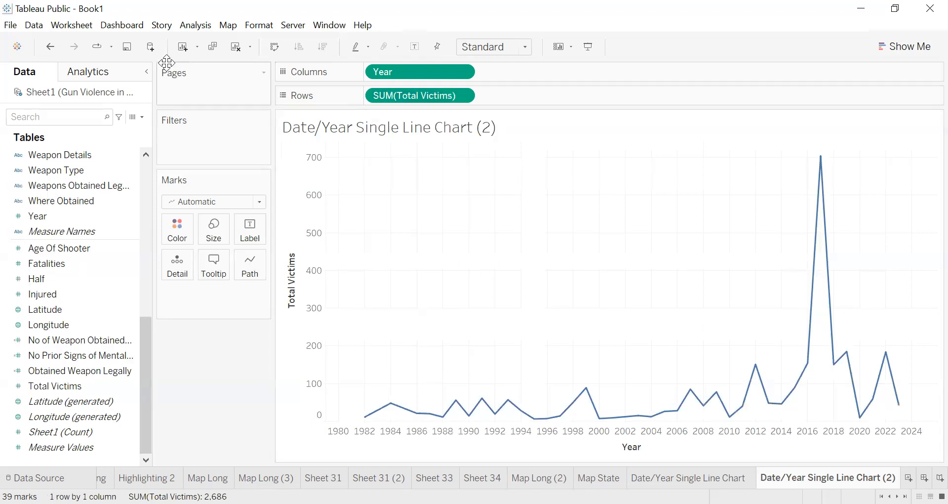
Step: Undo the discrete and continuous changes and the placement of Total Victims and Year in the copied chart
click(50, 47)
click(50, 46)
click(56, 55)
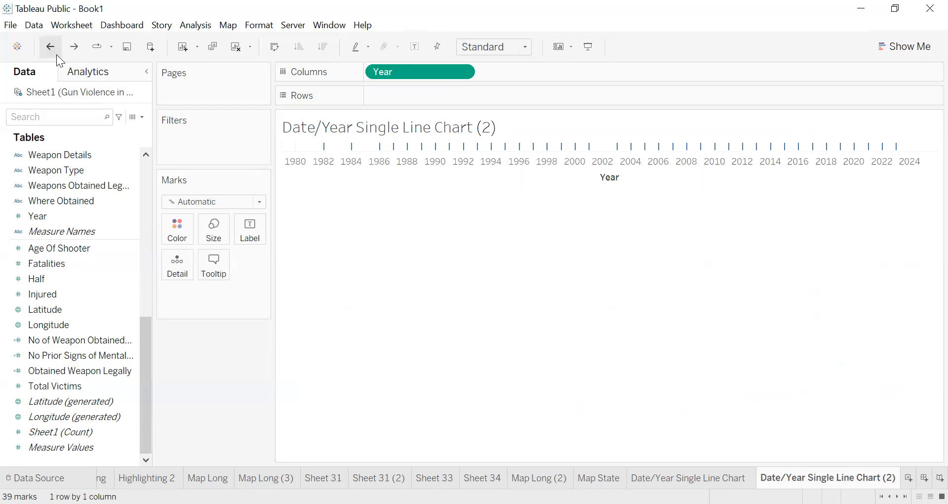
click(56, 55)
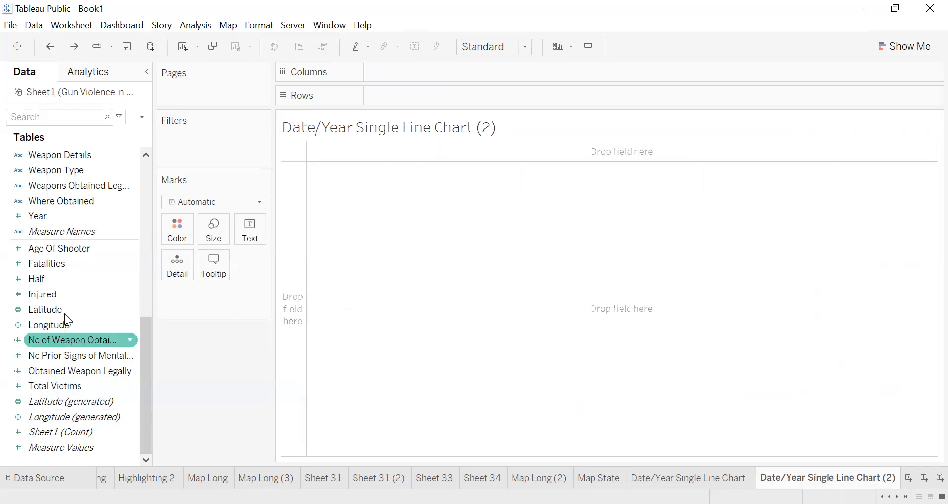
Step: Build a continuous line chart from Year and Total Victims using the suggested chart types
click(73, 213)
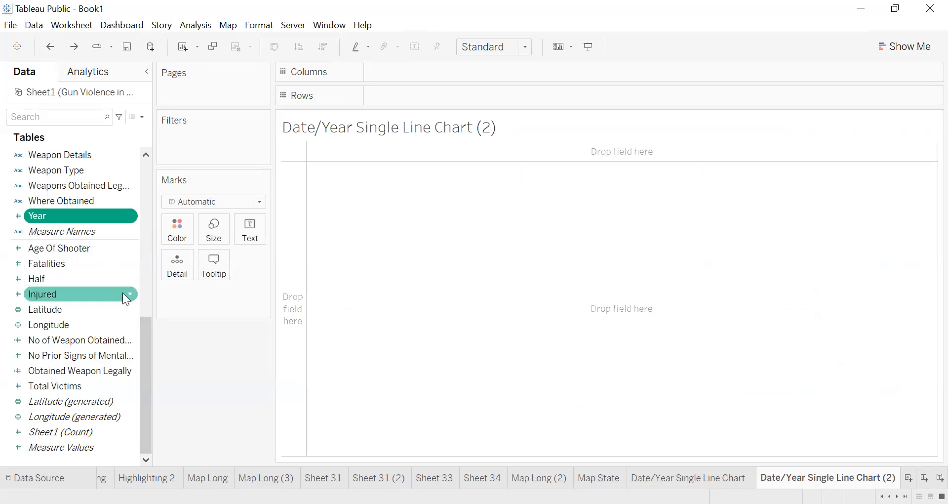
ctrl+click(76, 388)
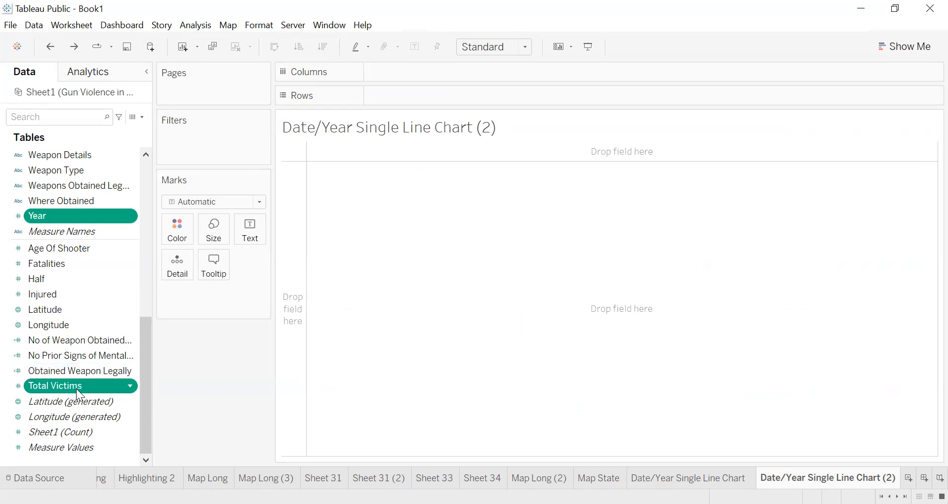
click(897, 44)
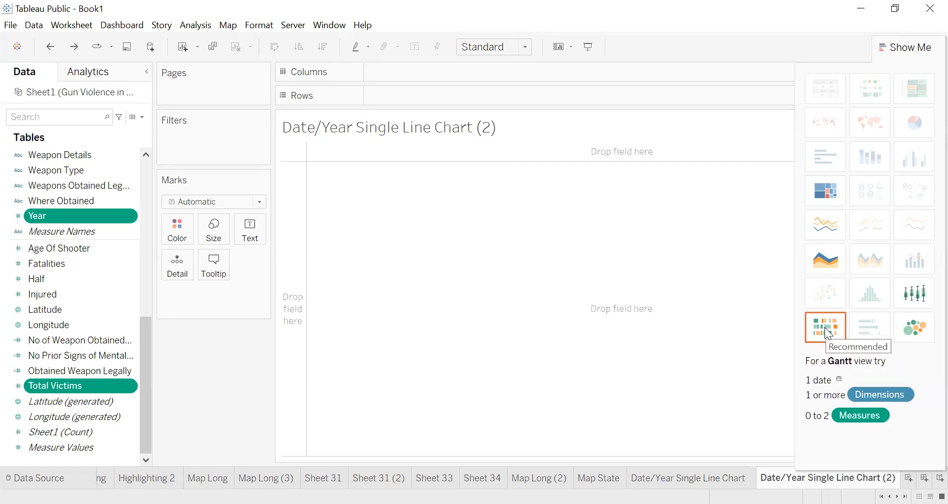
click(822, 226)
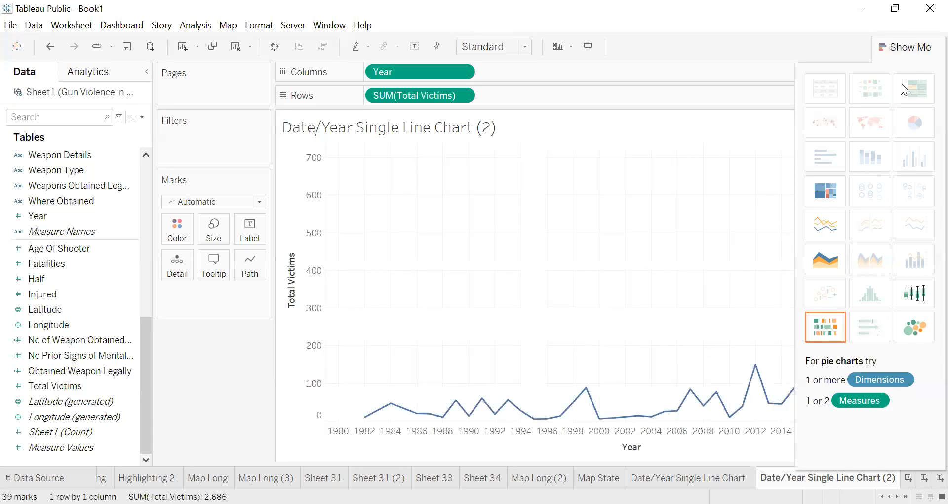
click(906, 48)
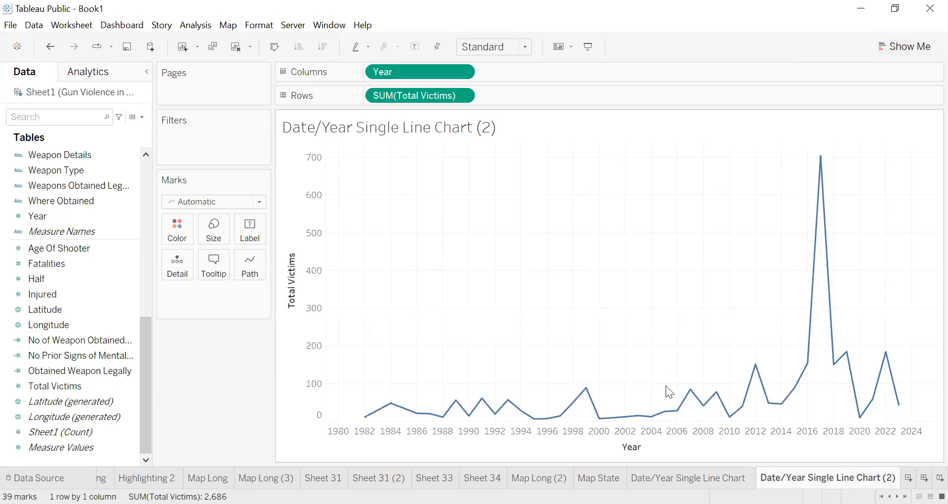
Step: Check the original Date/Year Single Line Chart, and color the copied chart's lines by Location.1
click(723, 478)
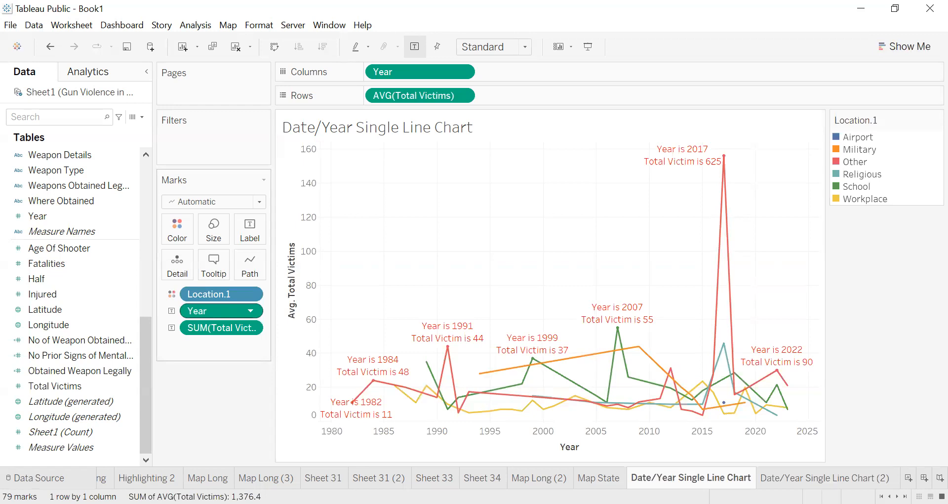
click(825, 478)
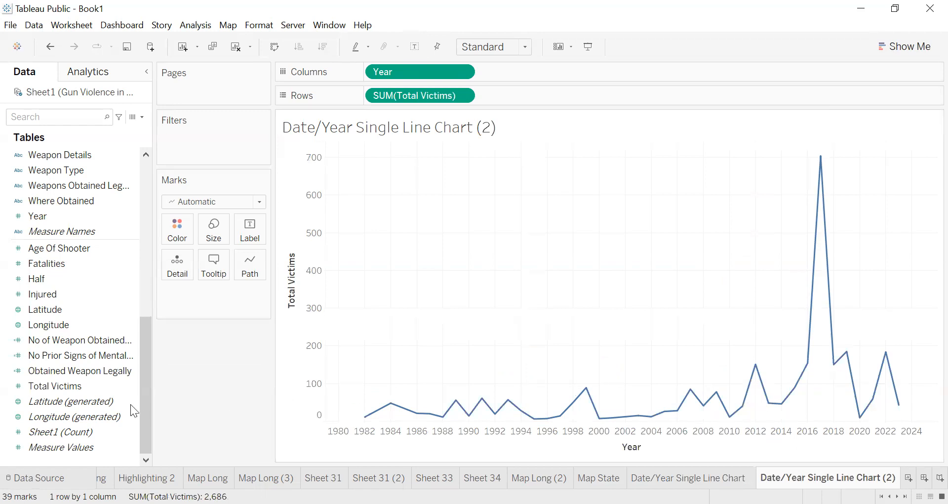
click(84, 388)
drag(145, 339, 118, 214)
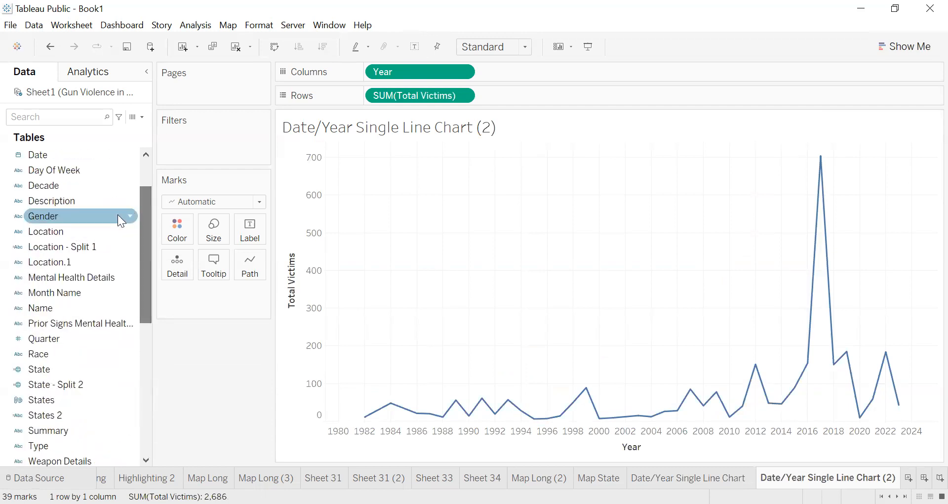
click(52, 261)
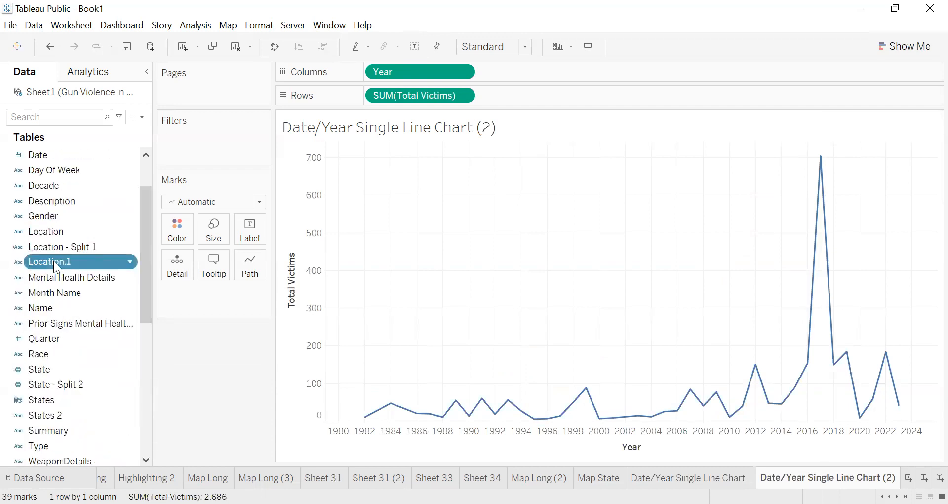
click(54, 261)
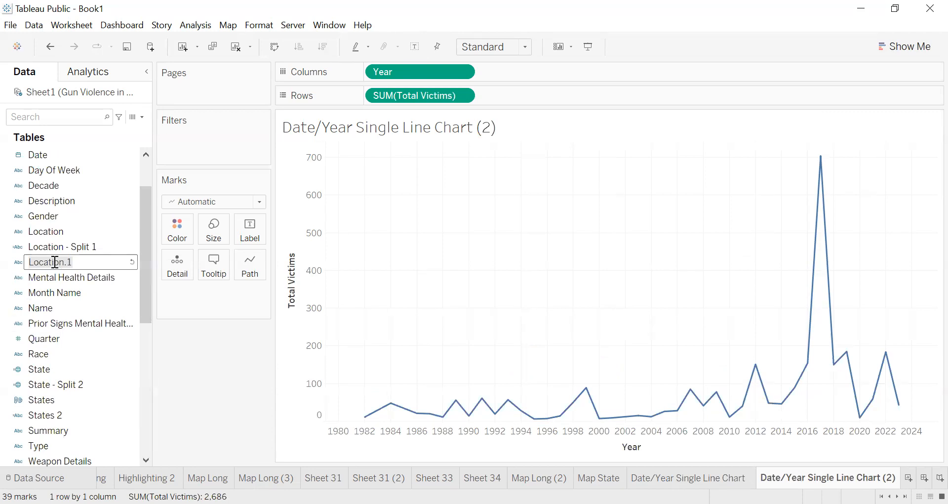
key(Down)
key(Return)
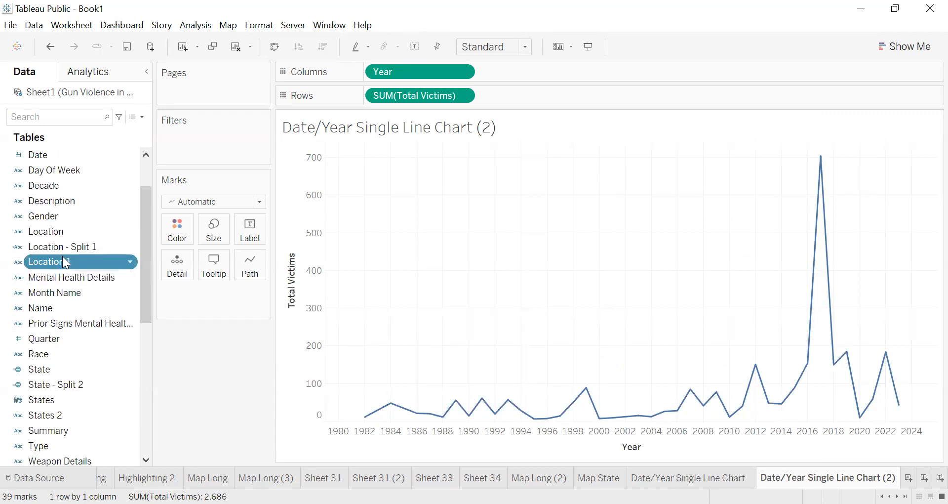
drag(62, 257, 175, 230)
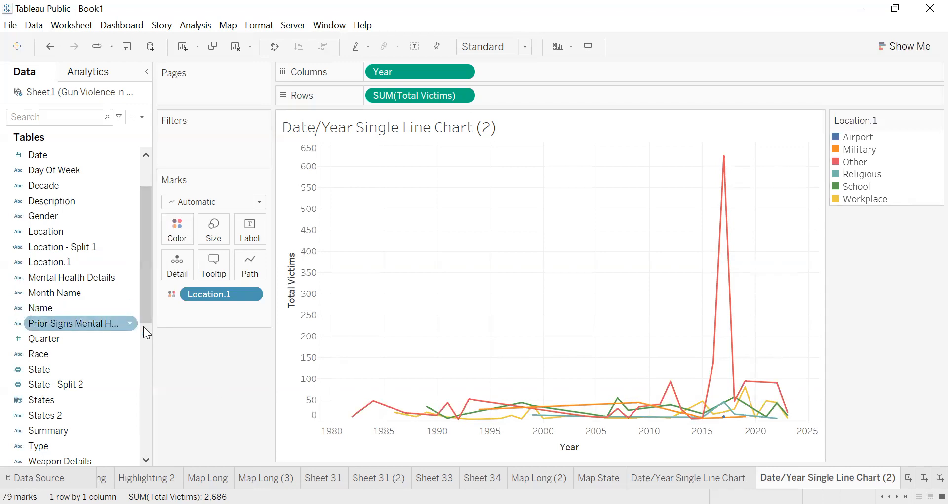
Step: Add Year and Total Victims as mark labels on the copied chart's lines
drag(145, 290, 141, 366)
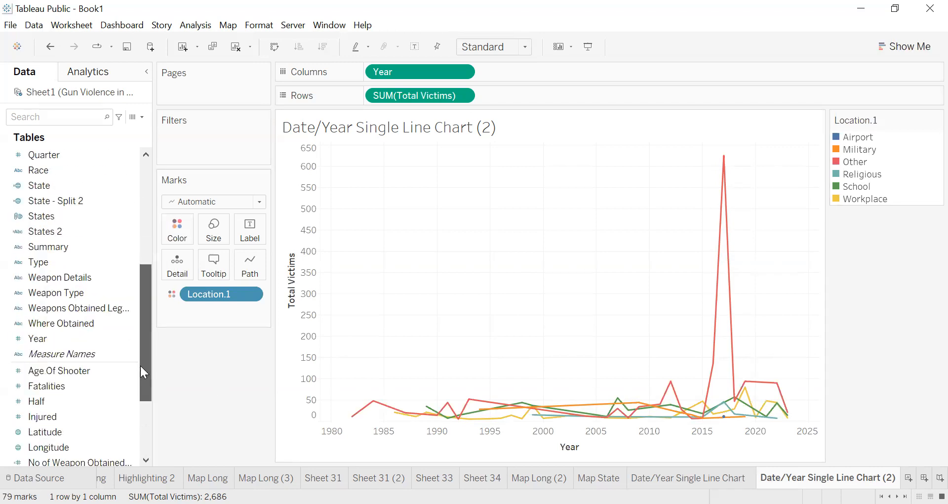
click(45, 337)
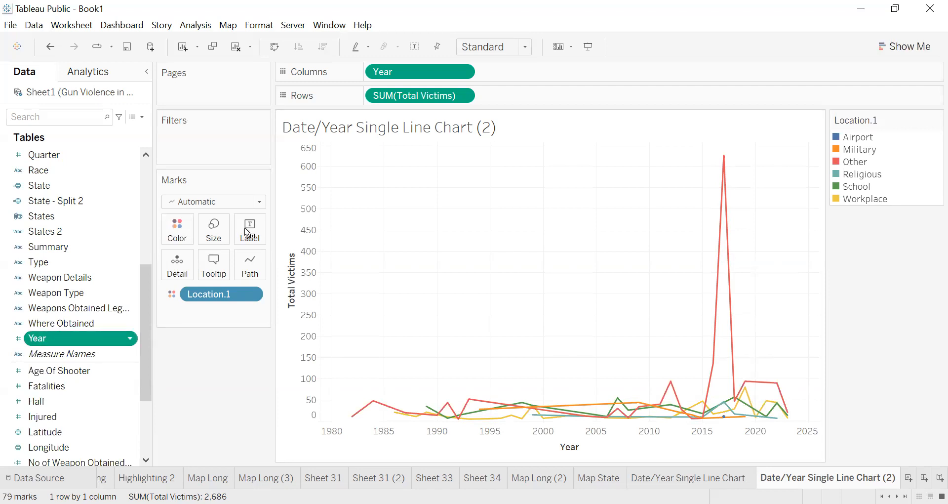
drag(245, 227, 245, 227)
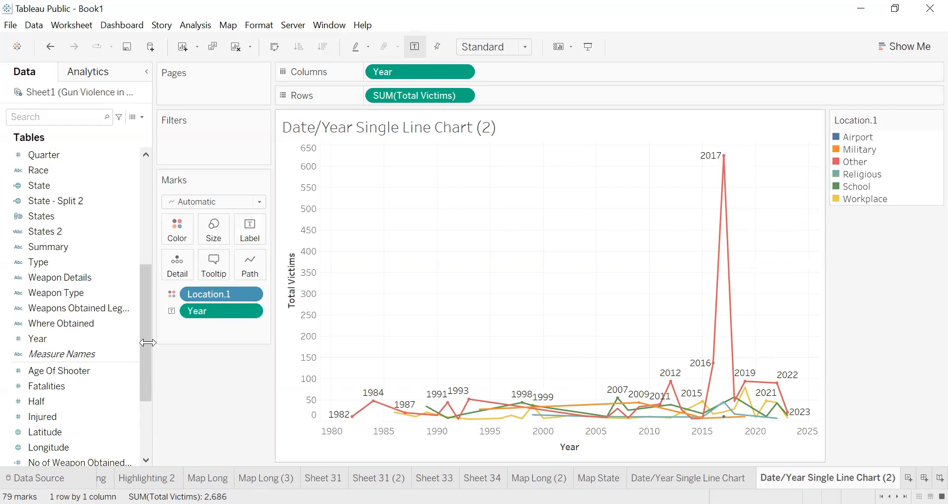
drag(143, 381, 143, 389)
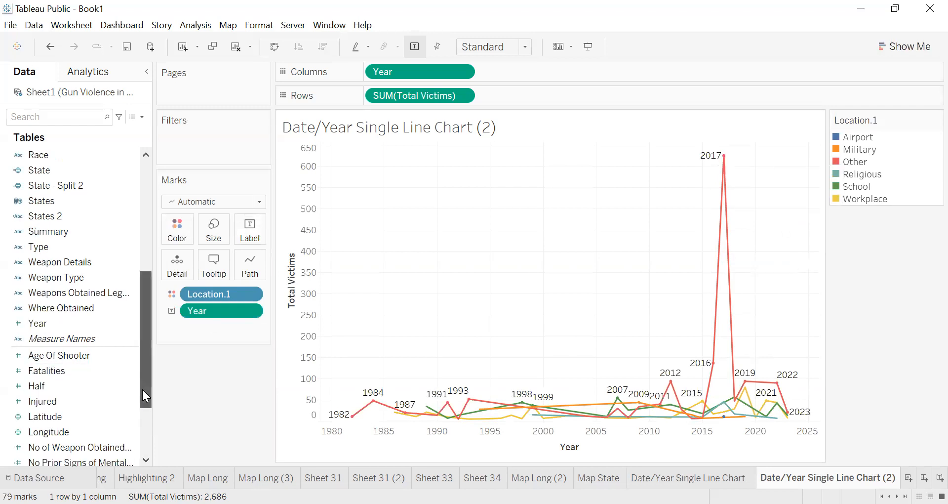
click(83, 370)
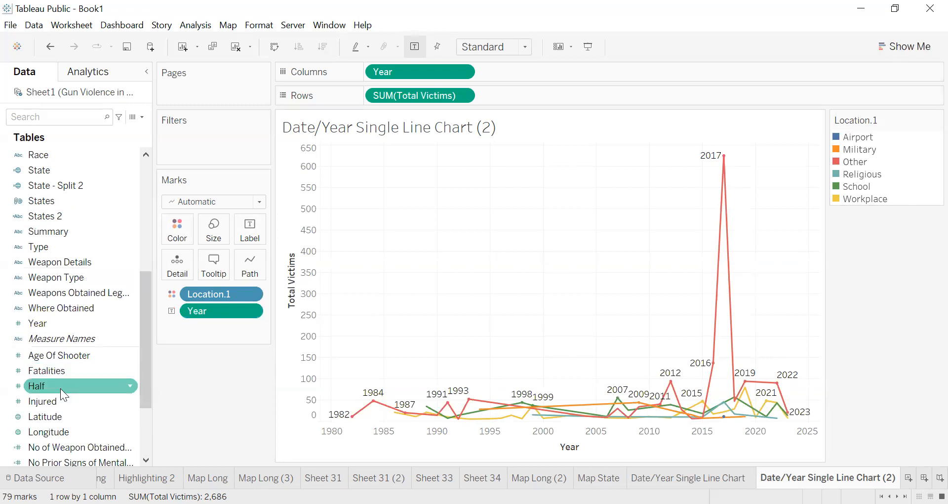
drag(147, 395, 137, 461)
drag(56, 384, 248, 226)
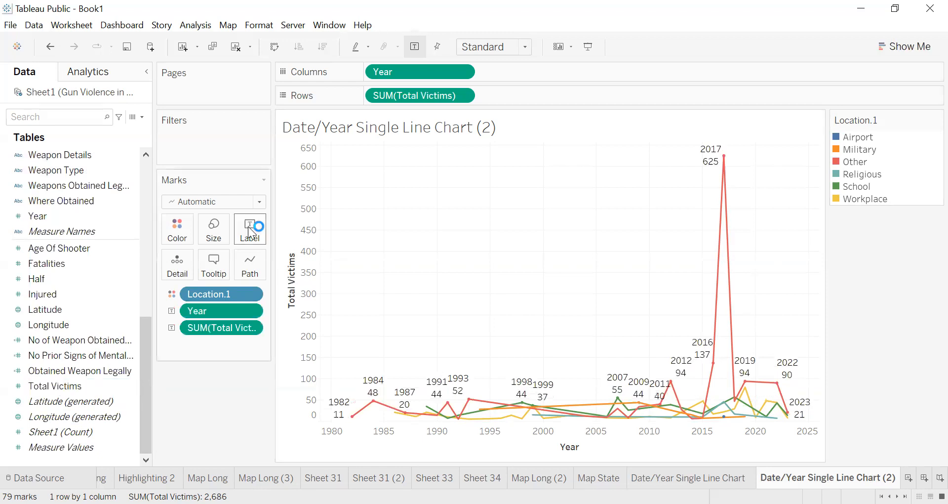
Step: Examine the point details and labels in the copied chart and compare them with the original Date/Year Single Line Chart
mouse_move(522, 402)
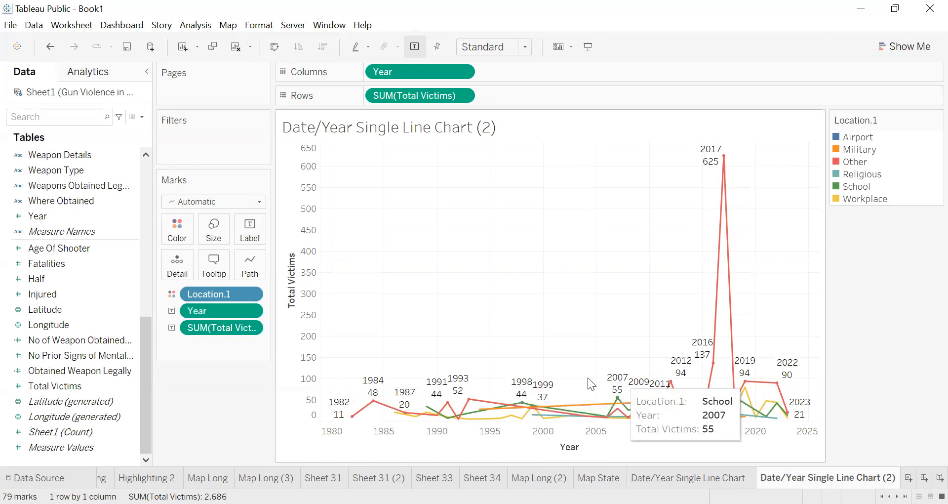
mouse_move(437, 394)
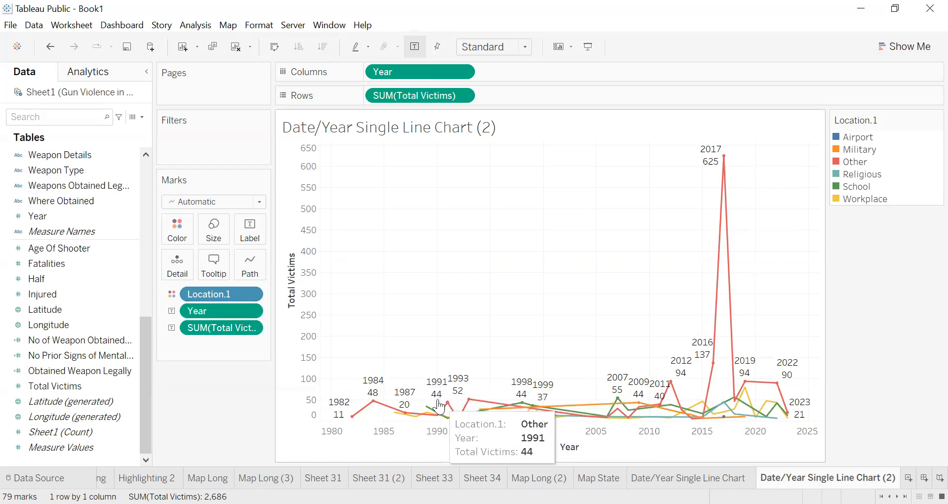
mouse_move(411, 404)
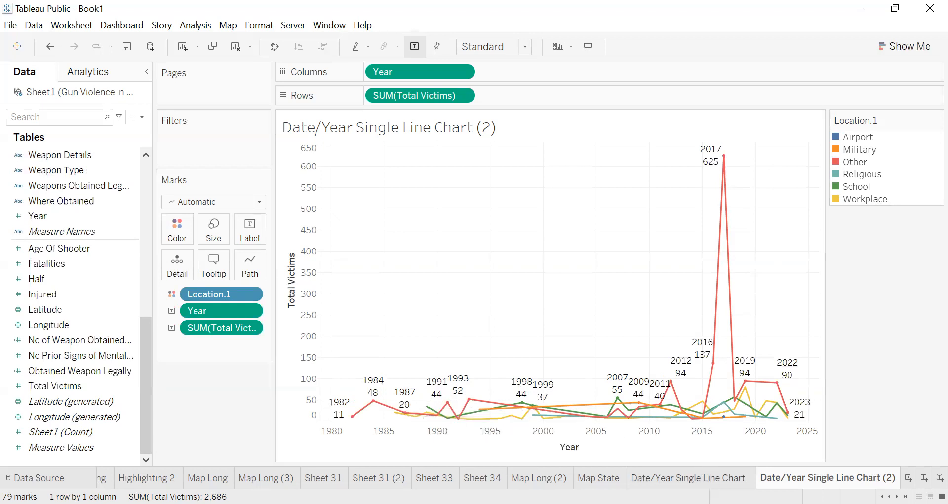
click(712, 478)
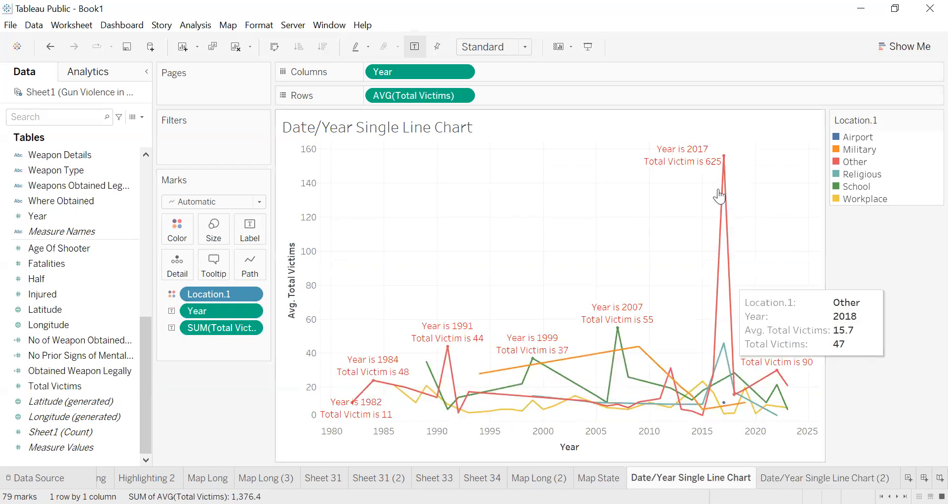
mouse_move(675, 157)
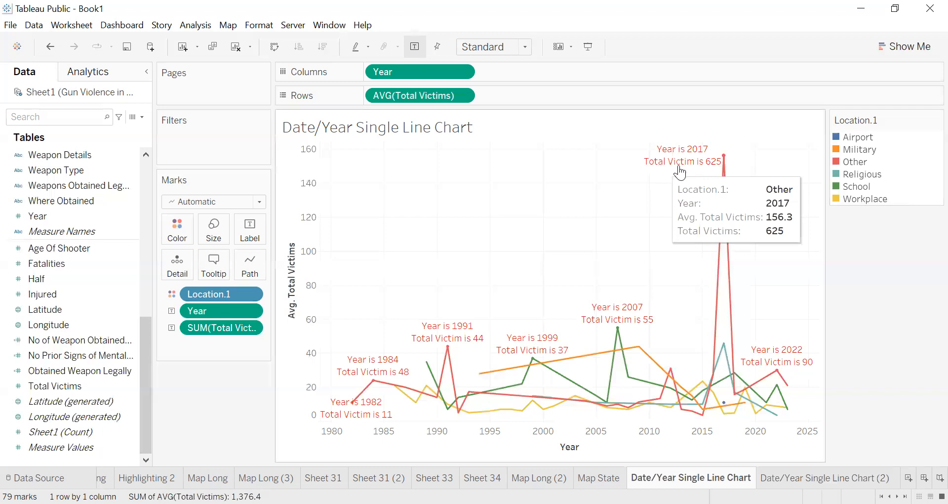
mouse_move(720, 175)
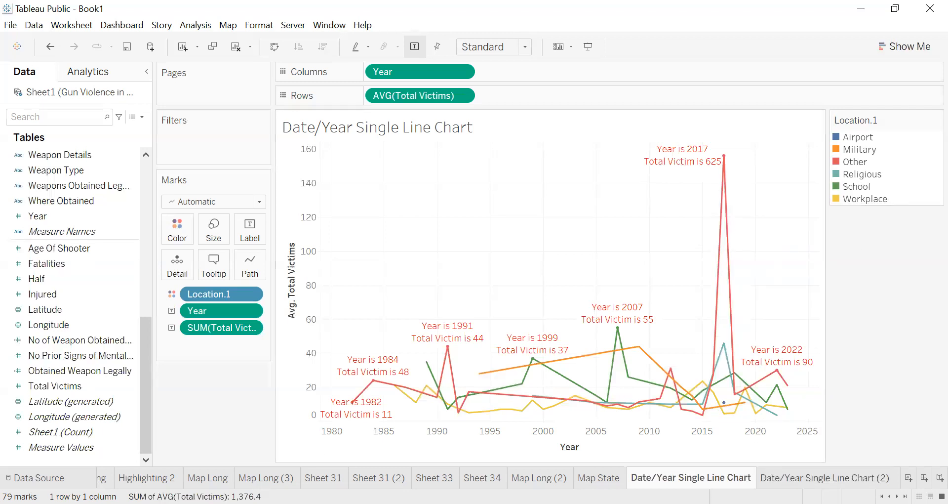
click(825, 478)
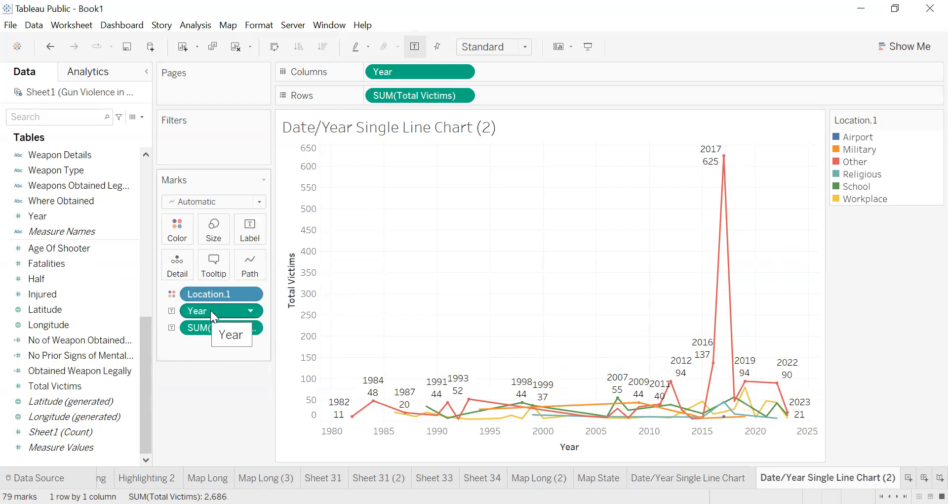
Step: Edit the copied chart's label text to read "Year is <Year>" and "Total Victims is <SUM(Total Victims)>" on two lines
click(249, 231)
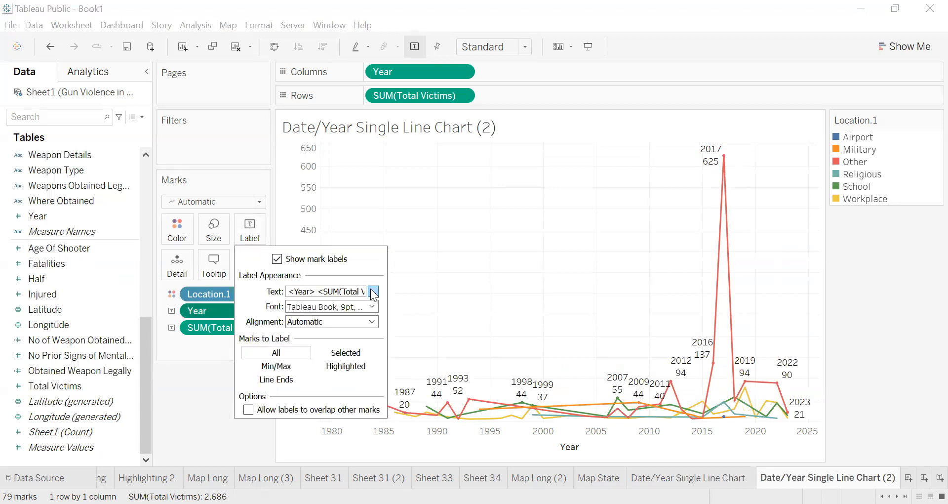
click(374, 293)
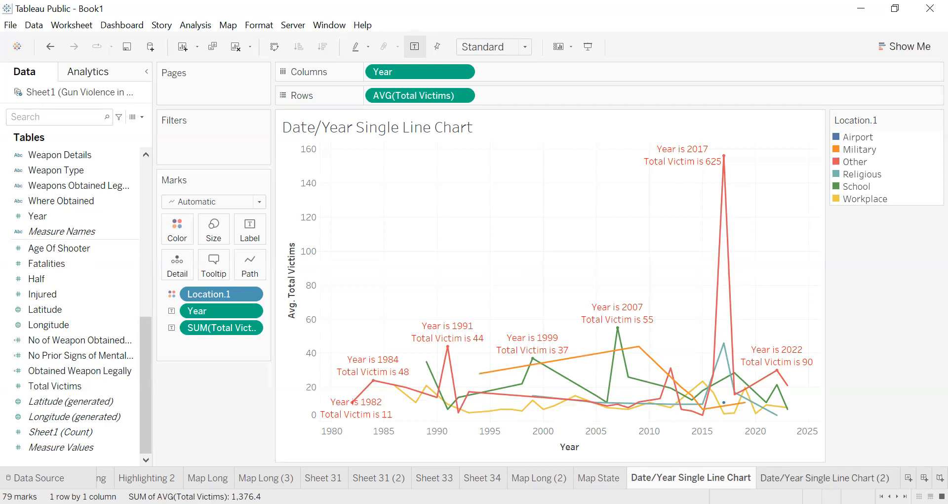
click(825, 477)
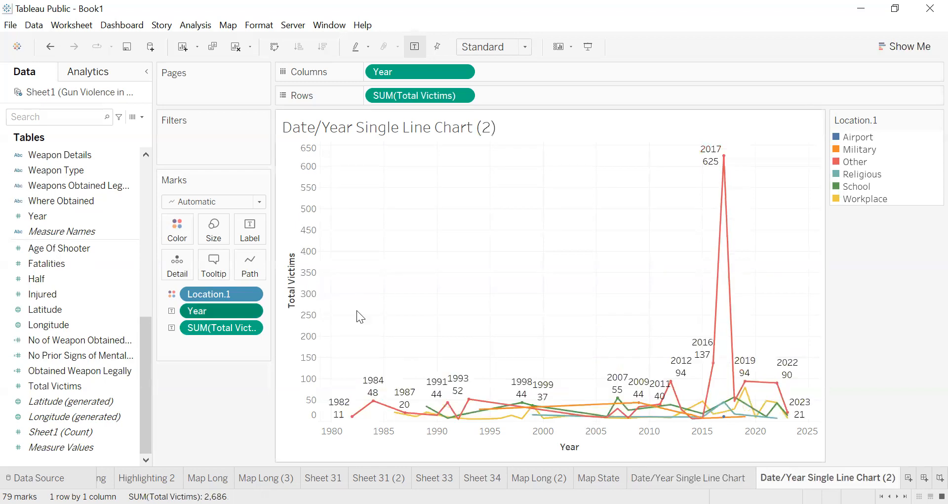
click(250, 229)
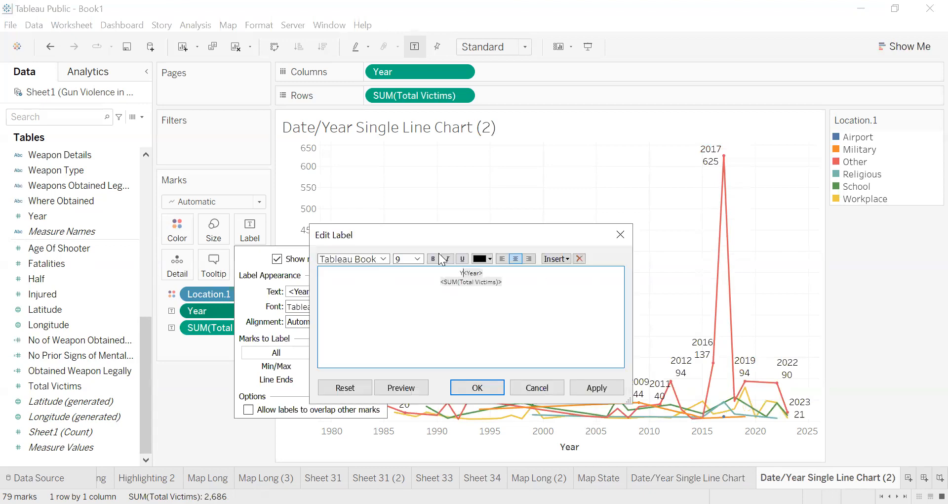
text(Year is <Year> )
text(T)
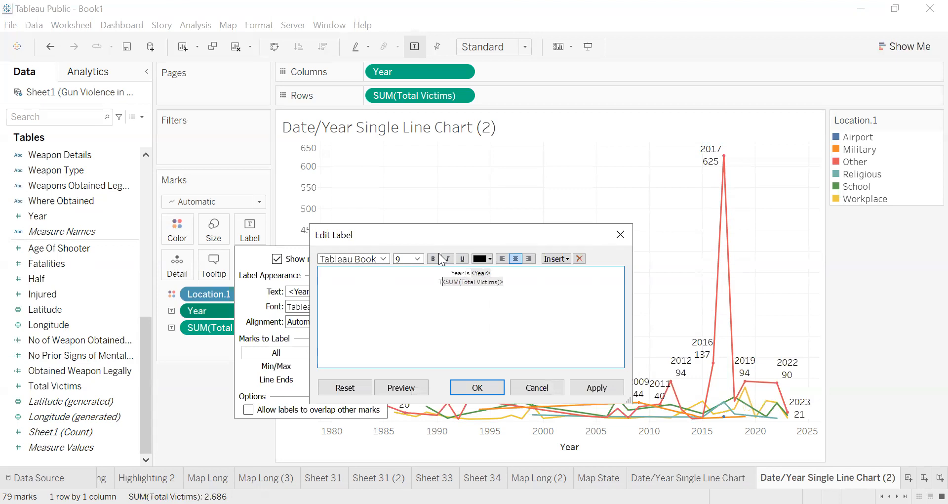
text(otal Victims )
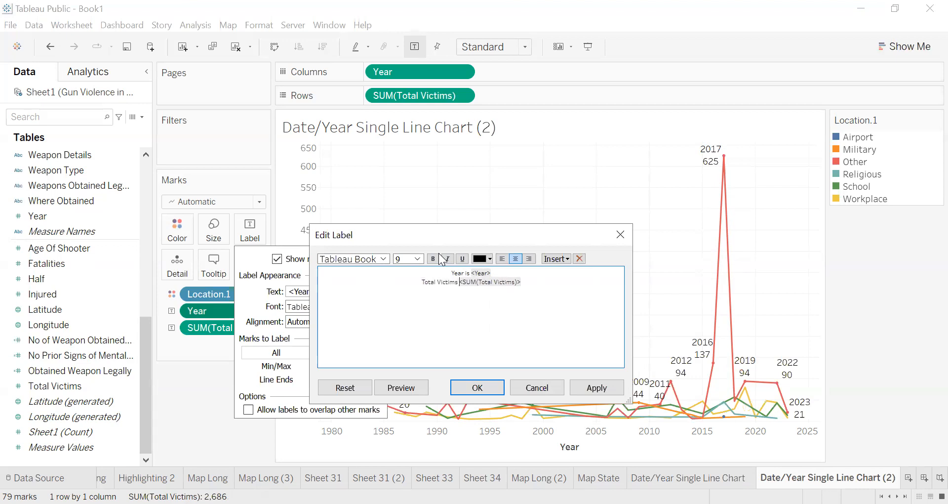
text(is)
Step: Color the entire label text green and apply it to the chart
key(ctrl+a)
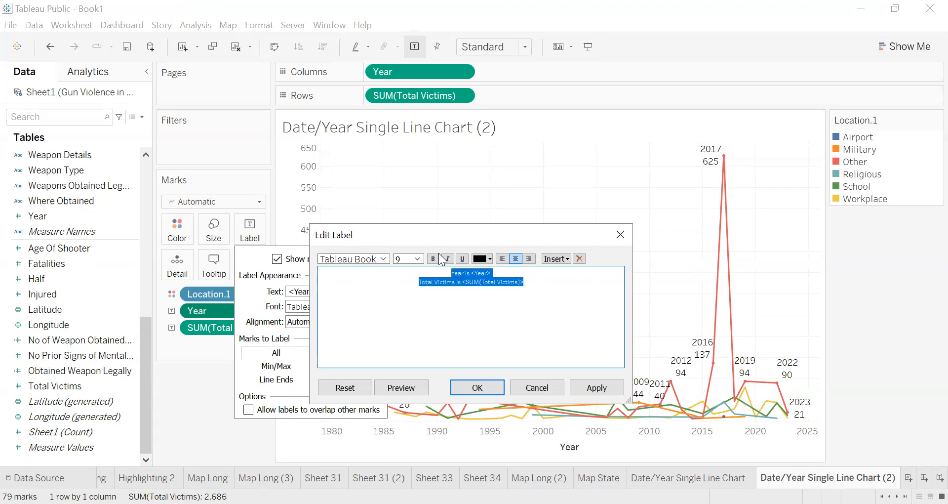
click(483, 258)
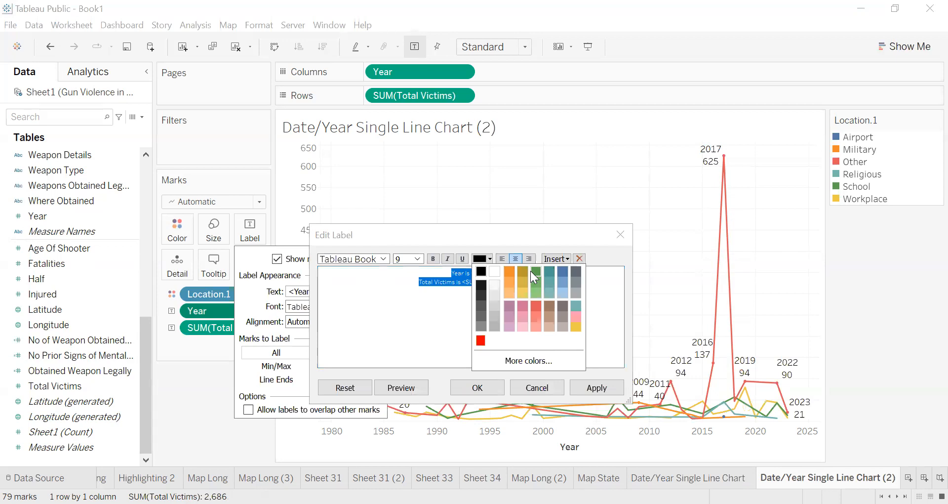
click(602, 391)
click(477, 388)
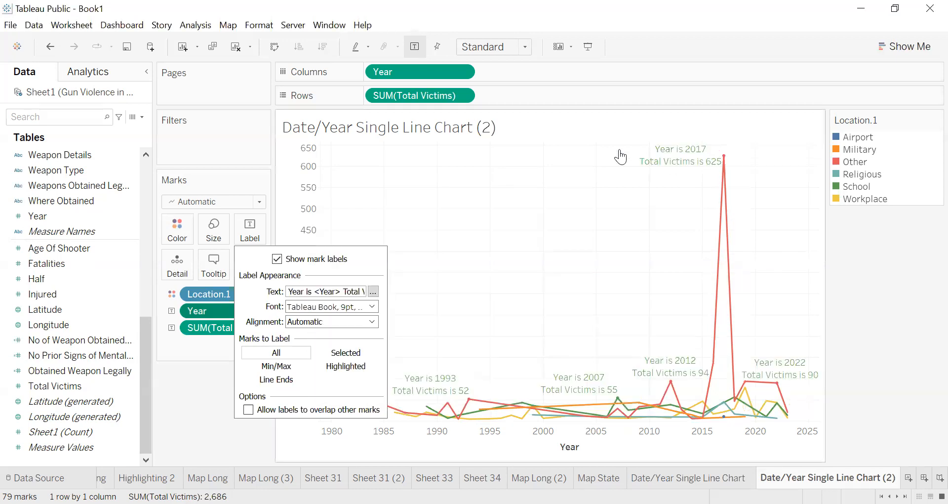